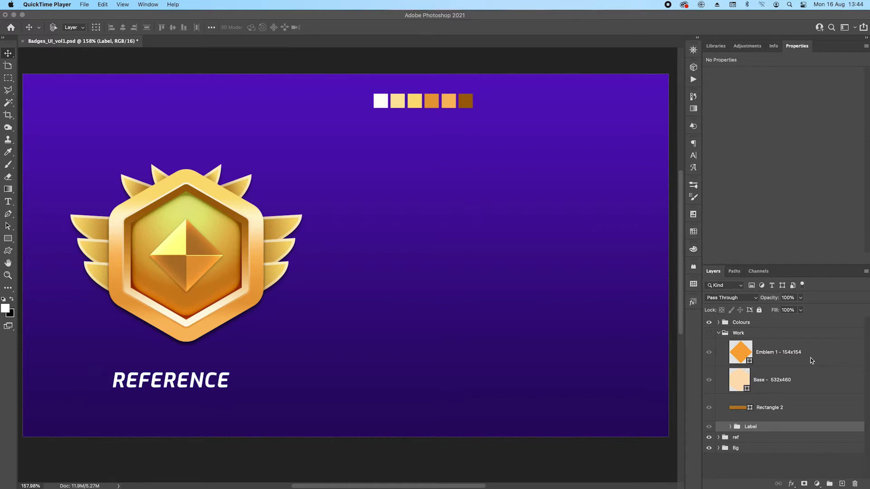
# Show the Work group and change the Base hexagon's fill from a solid colour to a linear gradient.
pyautogui.click(708, 333)
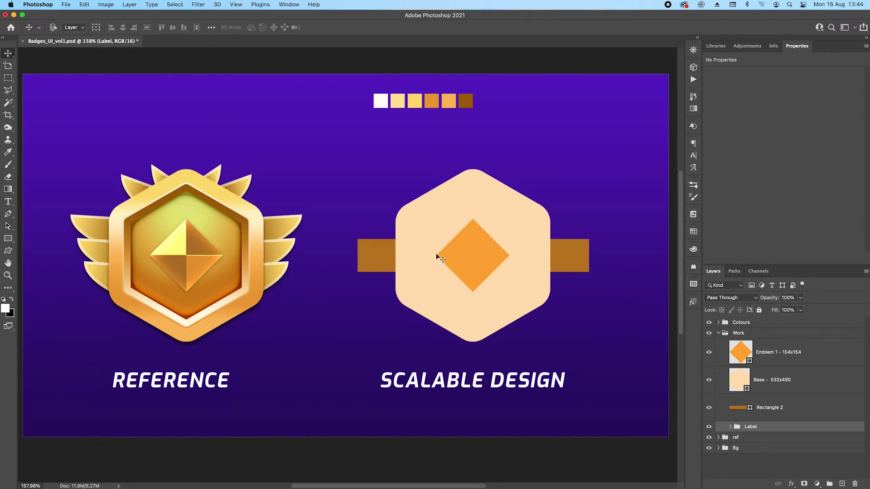
pyautogui.click(805, 387)
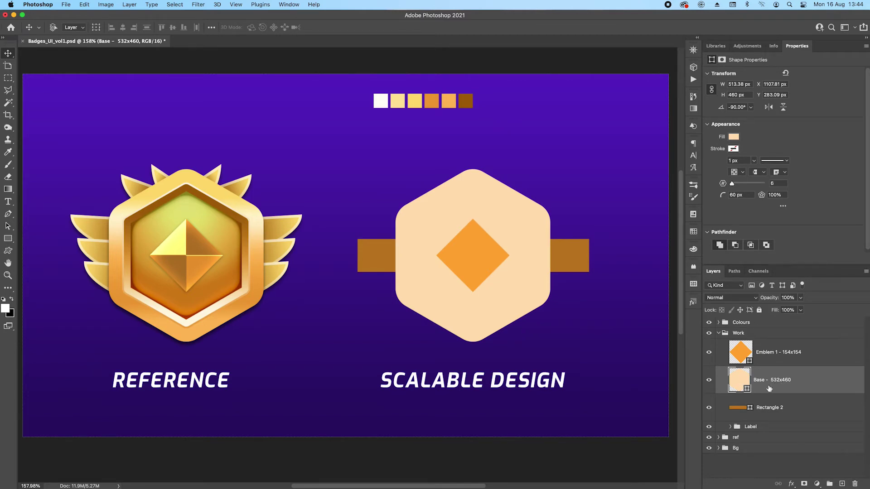
pyautogui.doubleClick(740, 381)
pyautogui.click(810, 362)
pyautogui.click(8, 240)
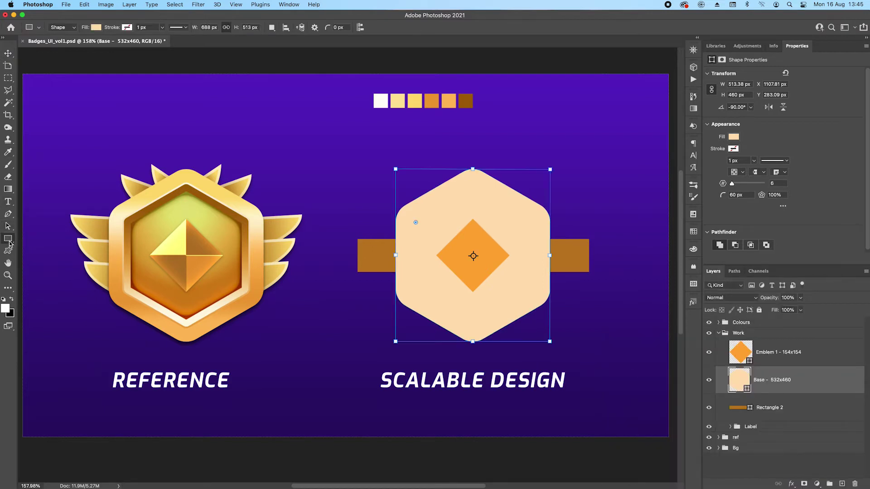
pyautogui.click(96, 28)
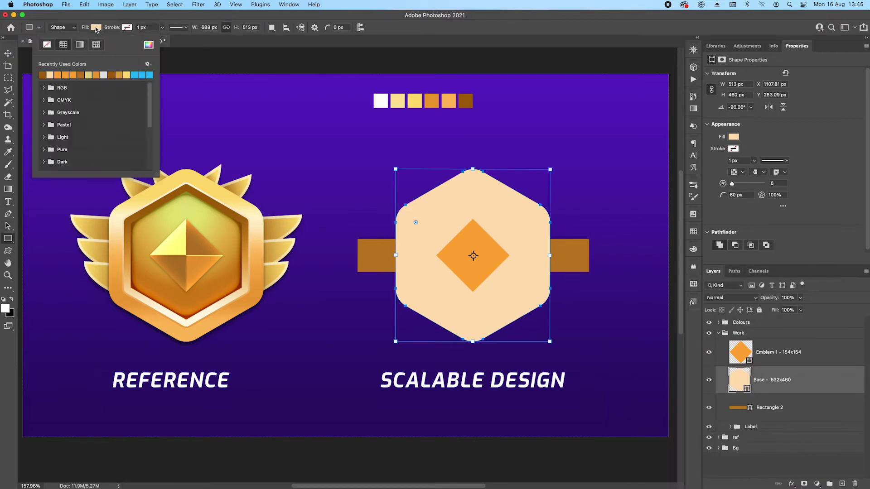
pyautogui.click(79, 45)
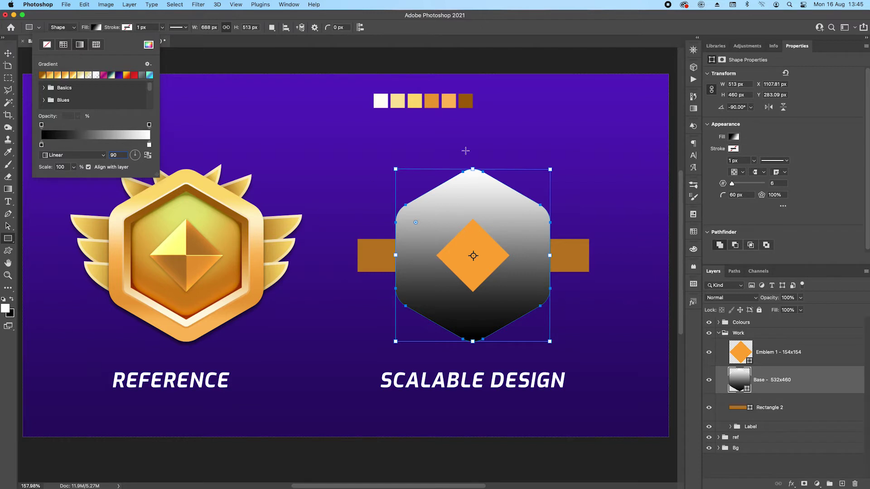
pyautogui.click(600, 24)
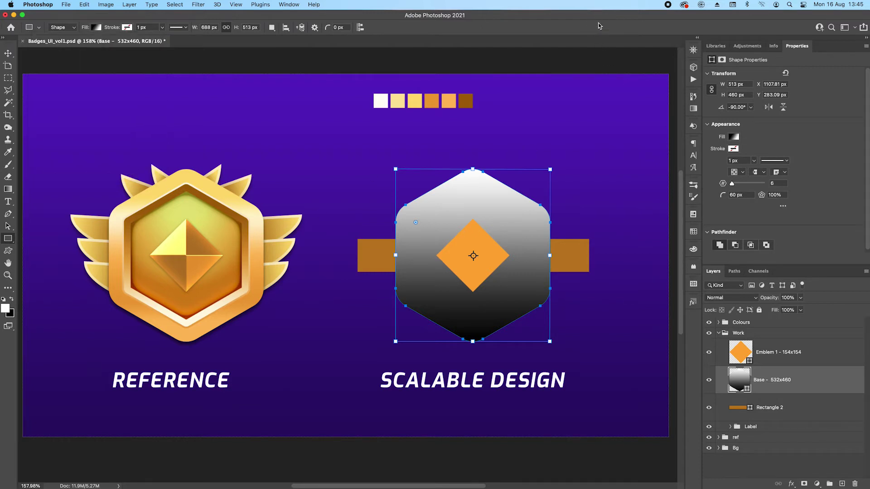
# Edit the Base gradient and recolour its black stop with the palette orange ed9f35.
pyautogui.doubleClick(737, 380)
pyautogui.moveTo(781, 356); pyautogui.dragTo(248, 182)
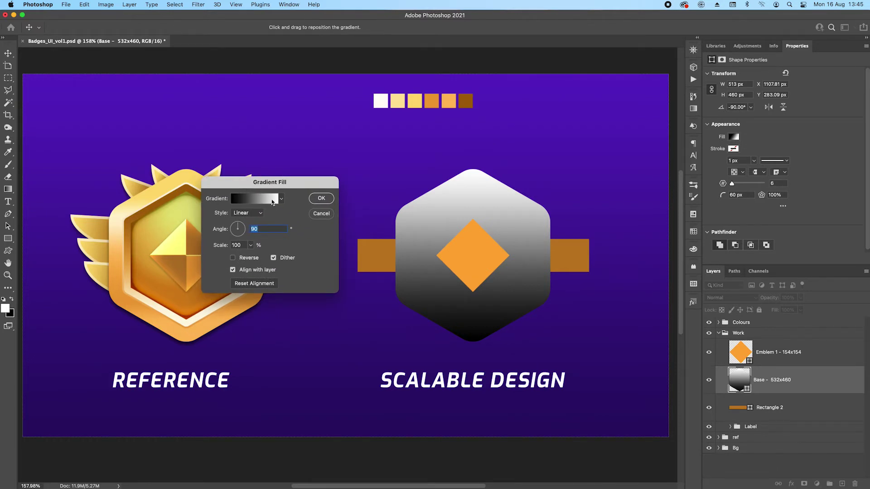
pyautogui.click(265, 199)
pyautogui.click(635, 430)
pyautogui.click(673, 467)
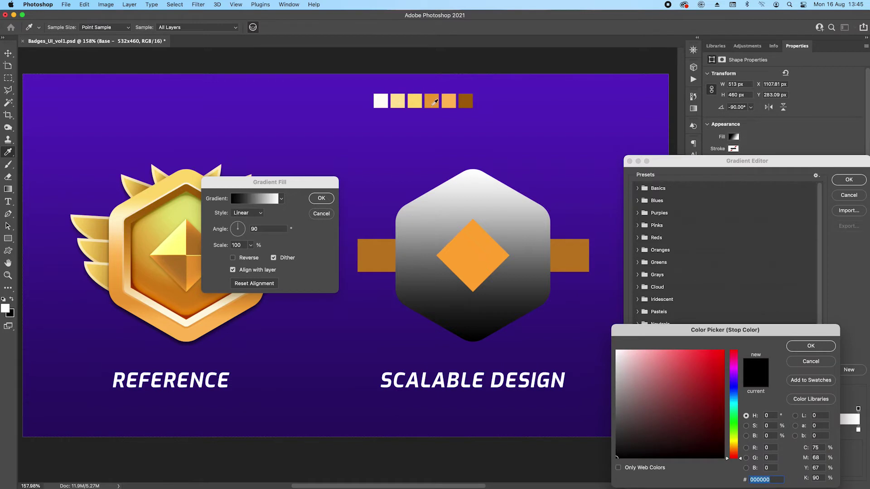
pyautogui.click(433, 100)
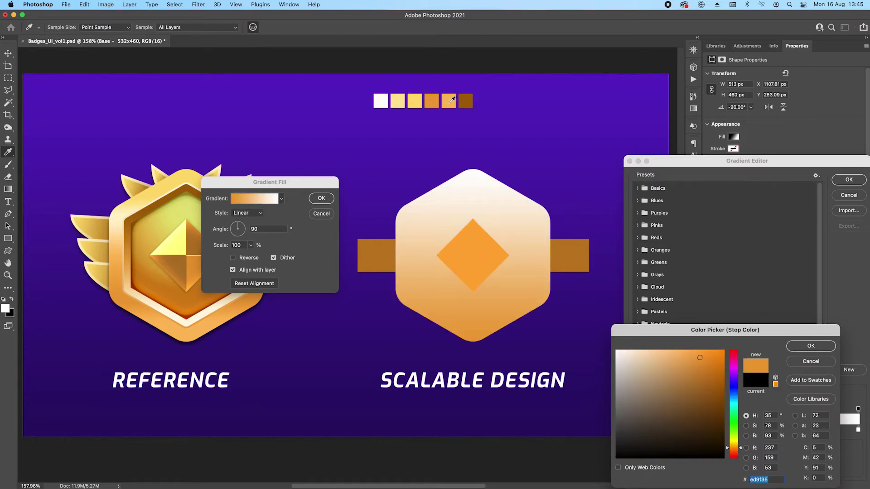
pyautogui.click(810, 347)
# Recolour the gradient's white stop with the palette yellow fddb71 and place the orange stop at 25%.
pyautogui.click(858, 429)
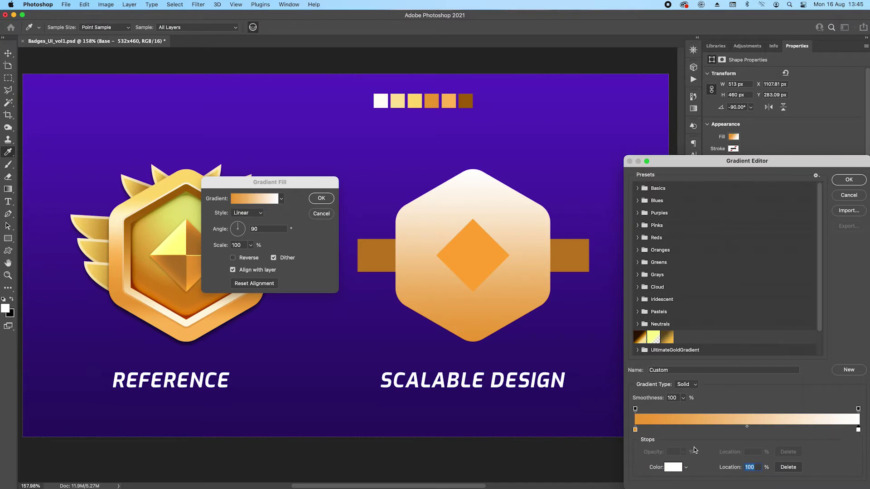
pyautogui.click(676, 468)
pyautogui.click(413, 102)
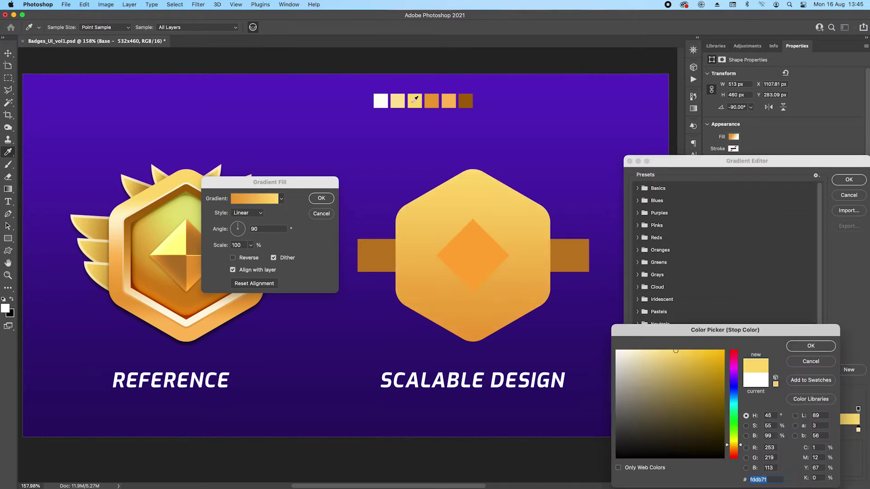
pyautogui.click(811, 346)
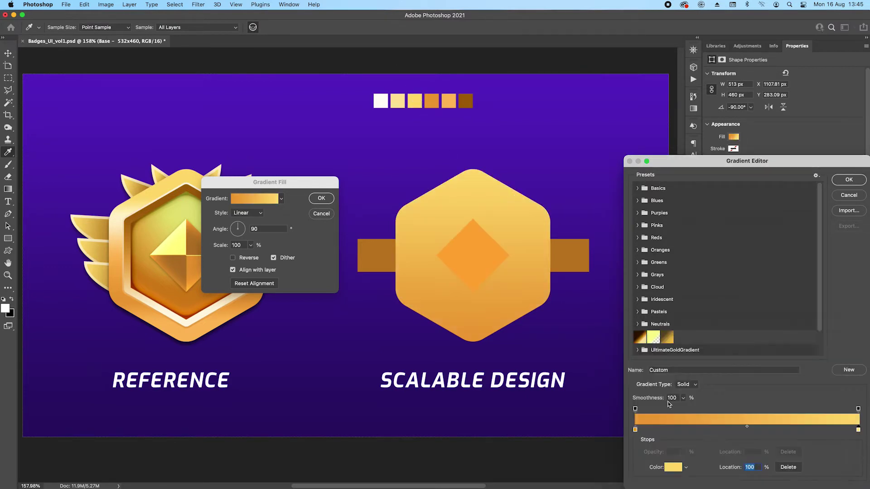
pyautogui.moveTo(635, 431); pyautogui.dragTo(696, 430)
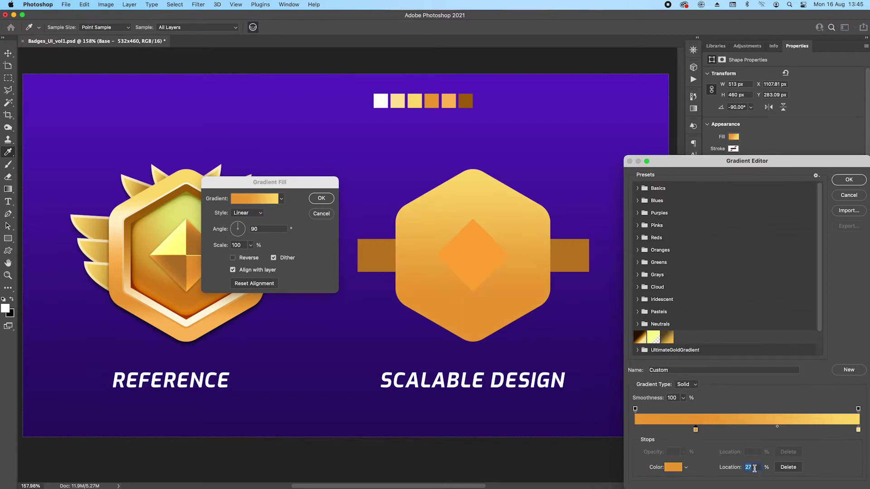
pyautogui.write('25')
pyautogui.click(856, 430)
pyautogui.doubleClick(855, 431)
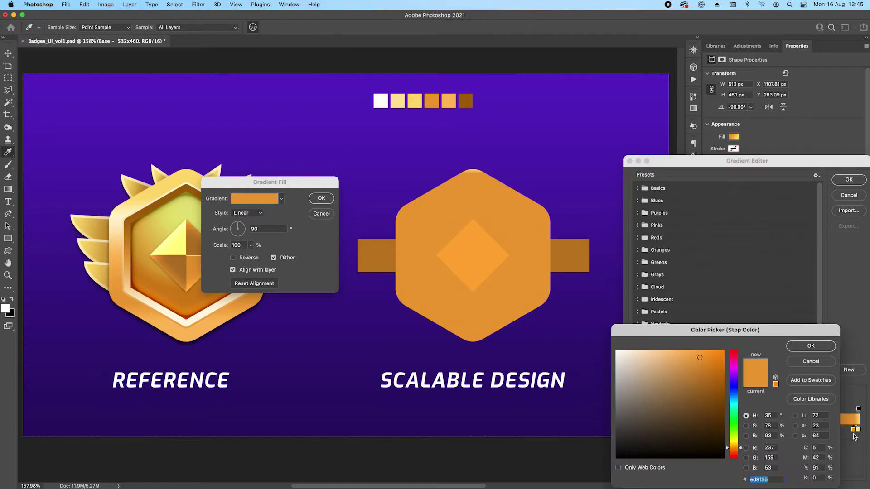
pyautogui.click(807, 367)
pyautogui.moveTo(855, 430); pyautogui.dragTo(856, 448)
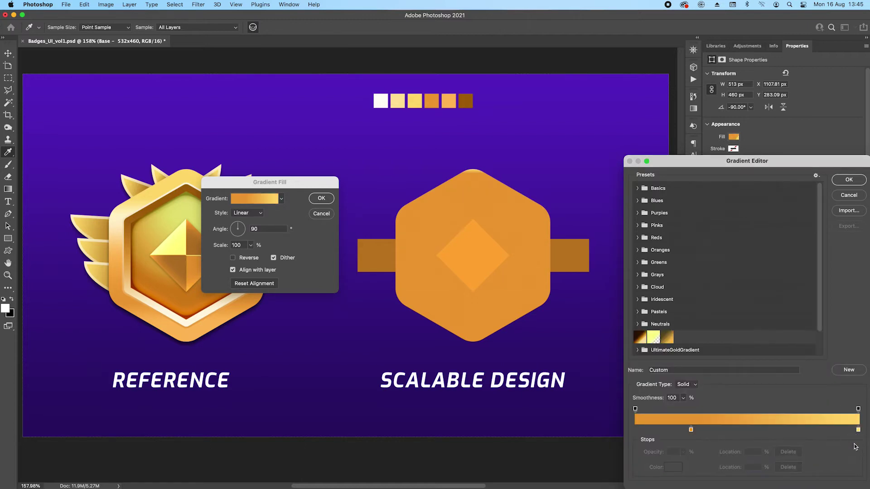
# Place the yellow stop of the Base gradient at 75% and accept the edited gradient.
pyautogui.click(859, 429)
pyautogui.doubleClick(753, 467)
pyautogui.write('75')
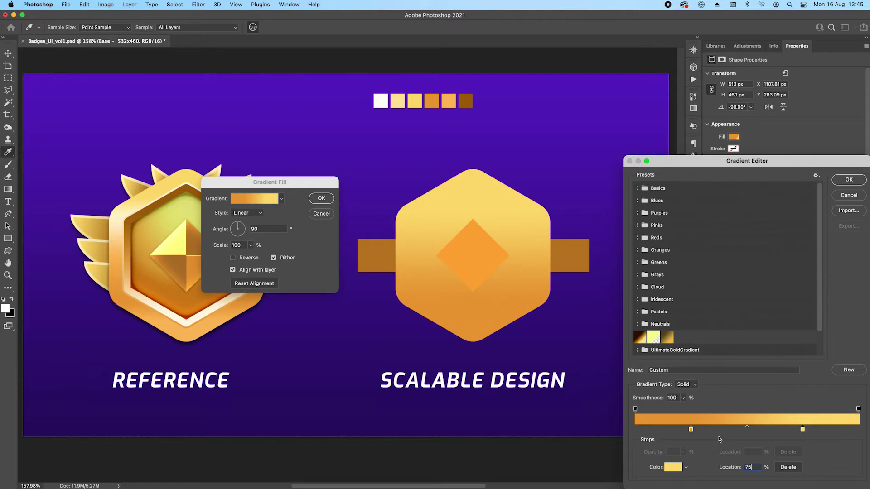
pyautogui.click(844, 179)
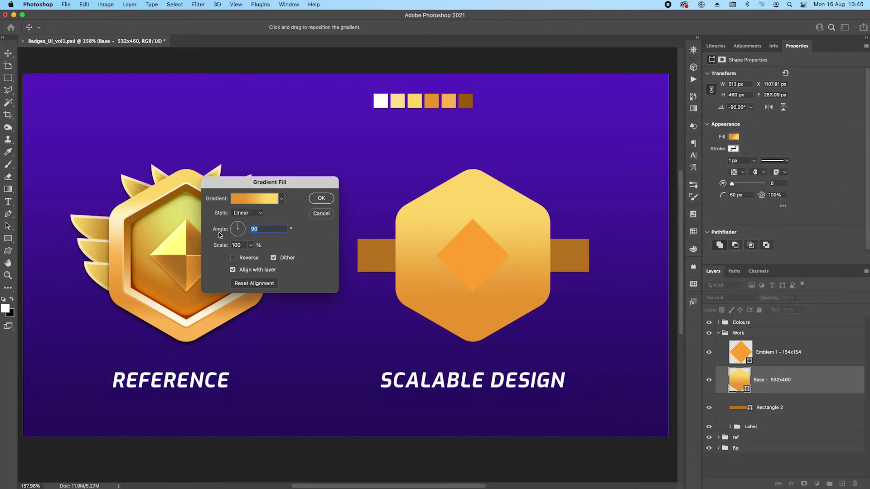
# Make the Base gradient fill radial and reversed with a 120% scale, and apply it.
pyautogui.click(252, 214)
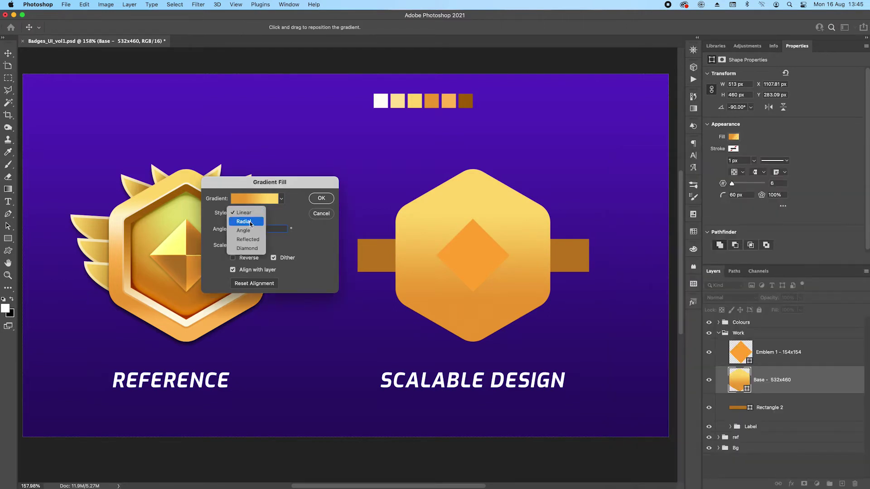
pyautogui.click(249, 222)
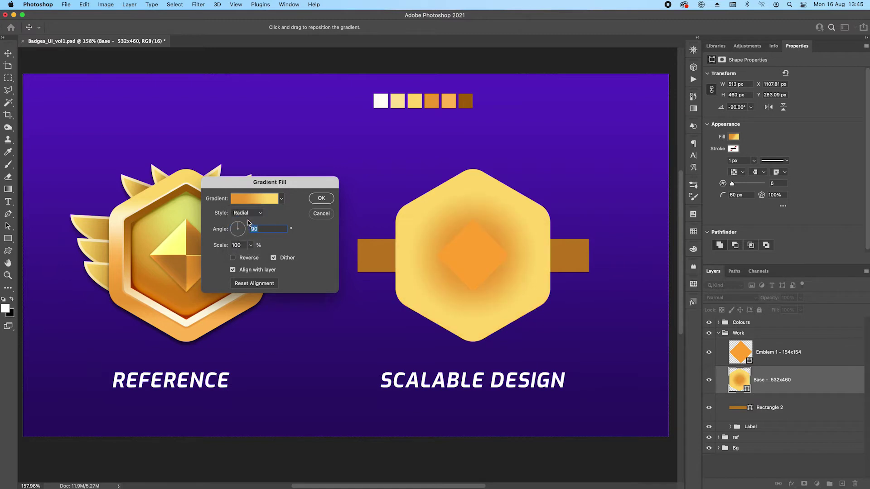
pyautogui.click(234, 259)
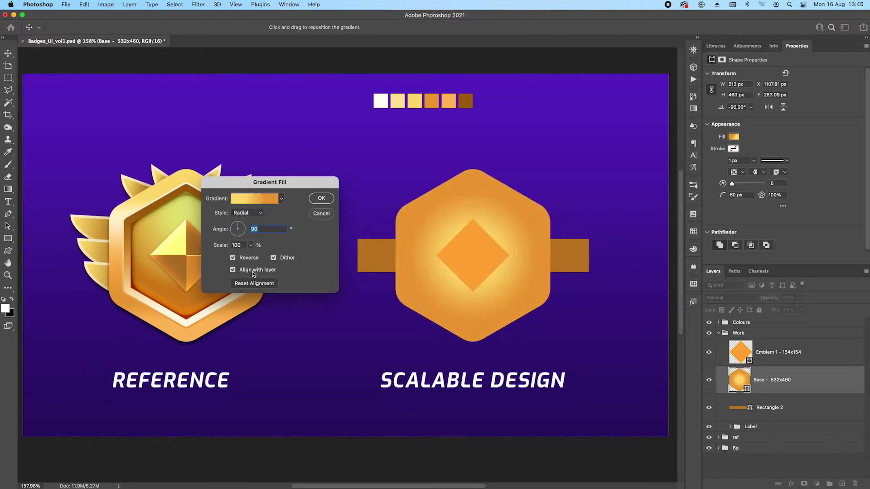
pyautogui.press('Tab')
pyautogui.write('120')
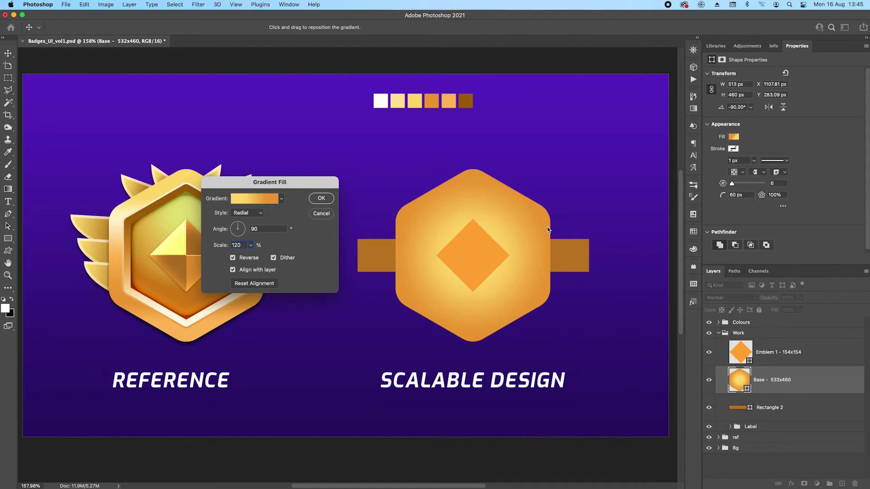
pyautogui.click(323, 200)
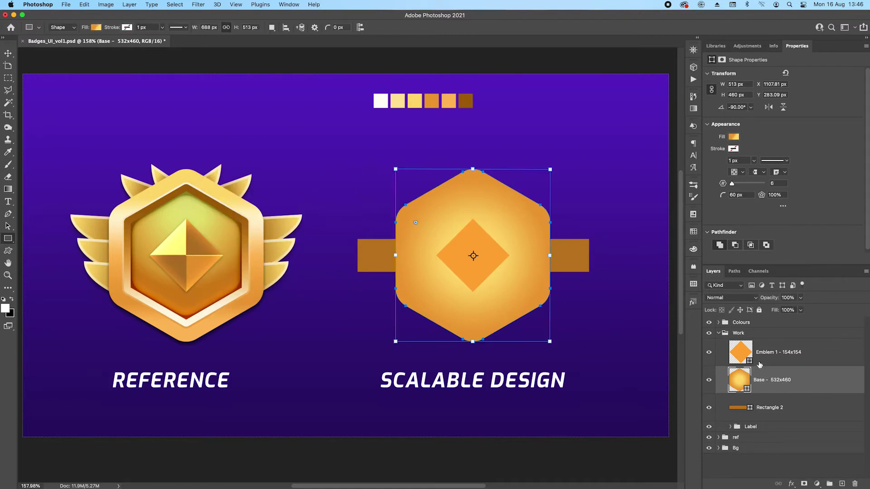
# Reposition the Base radial gradient so its yellow centre sits in the upper part of the hexagon.
pyautogui.doubleClick(741, 380)
pyautogui.moveTo(487, 229); pyautogui.dragTo(489, 210)
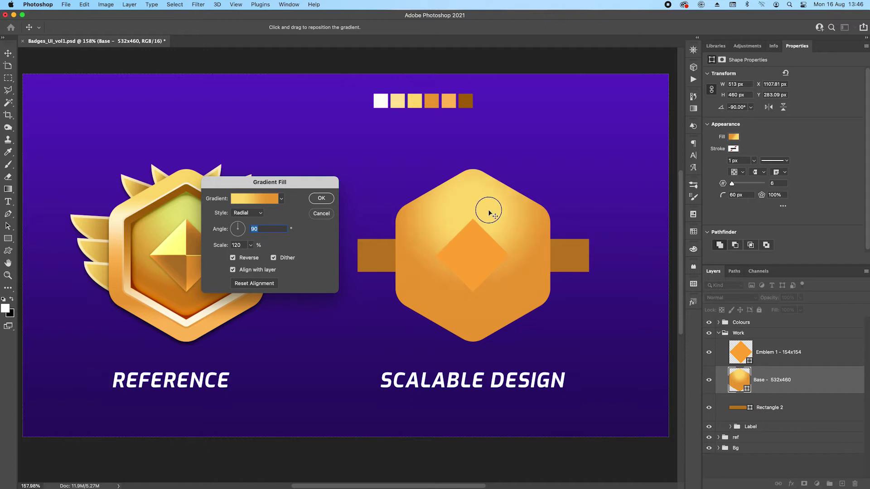
pyautogui.click(321, 199)
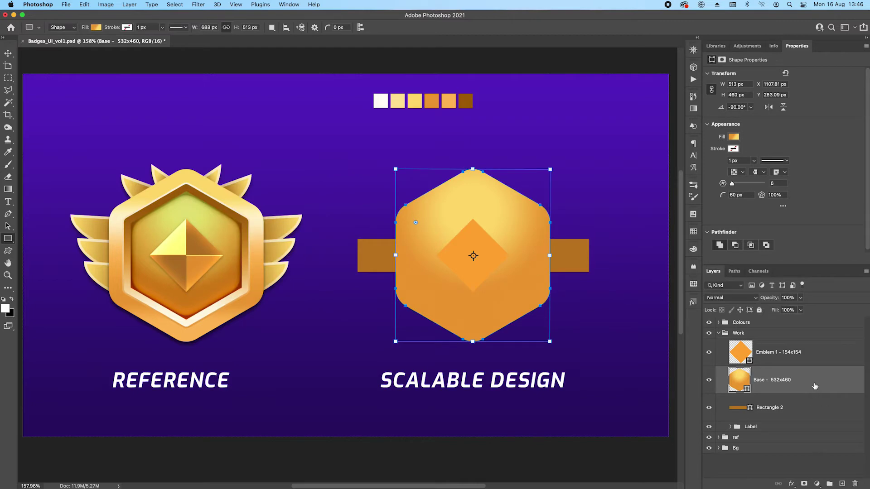
# Add an inside Stroke effect to the Base layer with normal blending and 100% opacity.
pyautogui.click(792, 484)
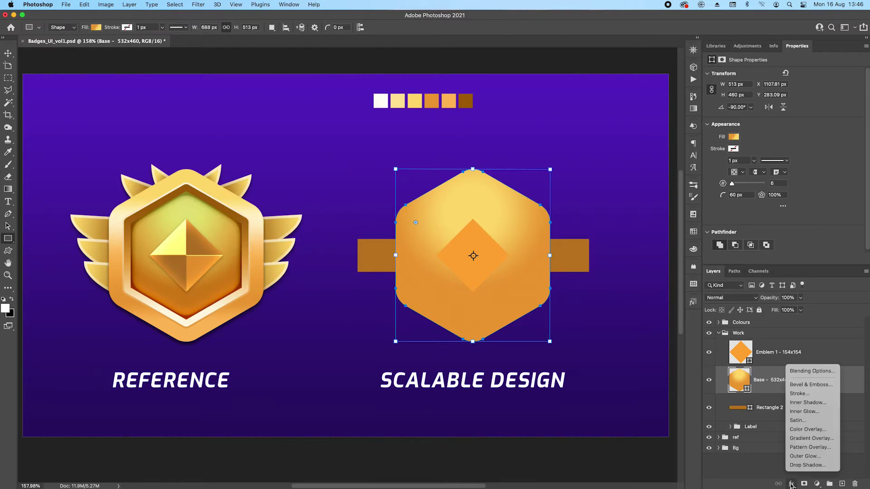
pyautogui.click(810, 372)
pyautogui.moveTo(599, 205)
pyautogui.mouseDown()
pyautogui.moveTo(145, 169)
pyautogui.moveTo(177, 305)
pyautogui.moveTo(552, 206)
pyautogui.moveTo(542, 181)
pyautogui.mouseUp()
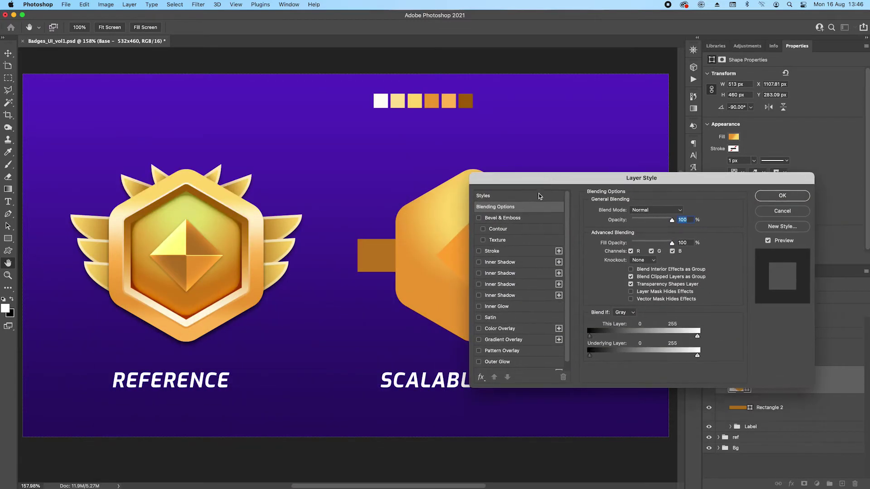
pyautogui.click(479, 252)
pyautogui.click(490, 251)
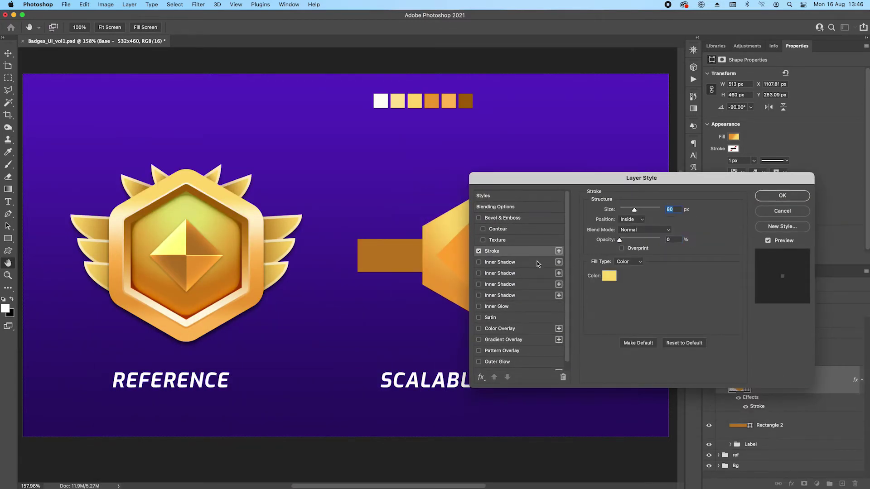
pyautogui.moveTo(621, 240); pyautogui.dragTo(633, 241)
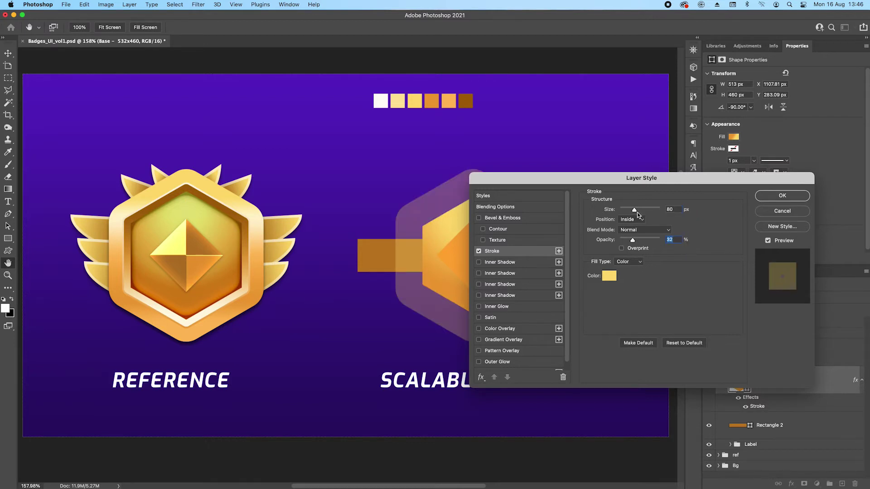
pyautogui.moveTo(633, 240); pyautogui.dragTo(663, 241)
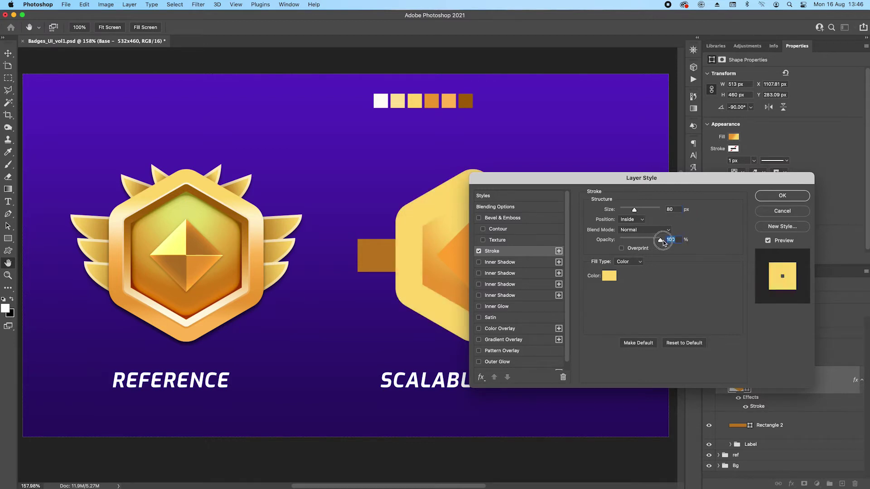
# Set the Base stroke's size to 40 px.
pyautogui.click(675, 209)
pyautogui.write('20')
pyautogui.write('49')
pyautogui.press('BackSpace')
pyautogui.write('0')
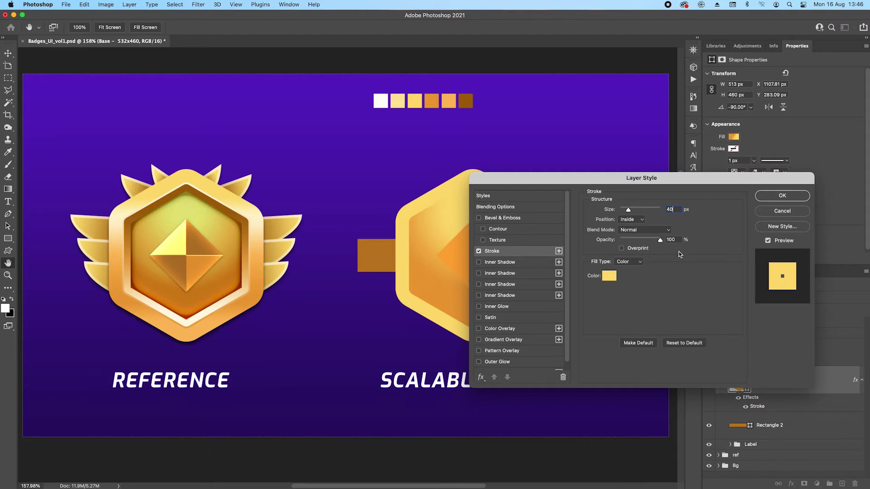
# Switch the Base stroke to a gradient fill and colour its 100% stop with the palette's yellow.
pyautogui.click(635, 263)
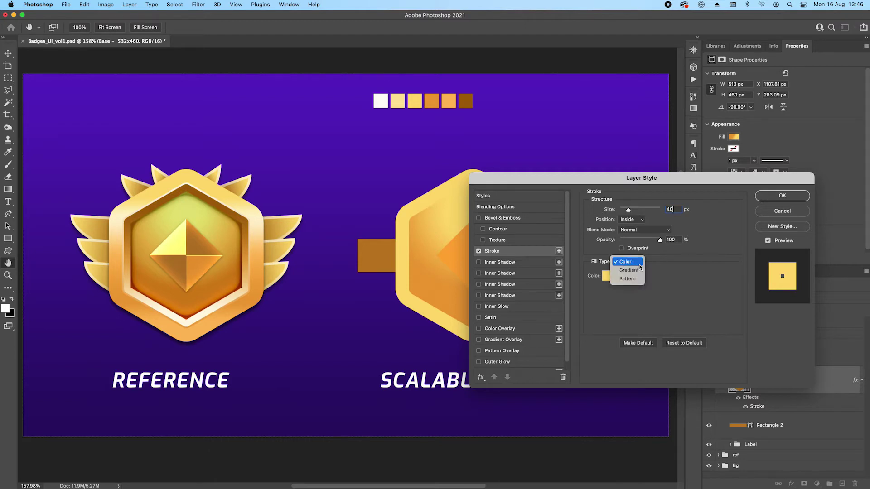
pyautogui.click(631, 270)
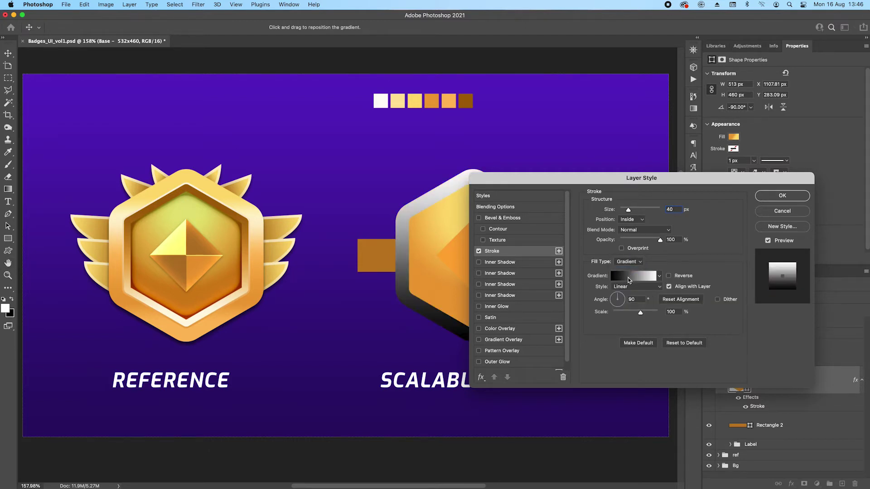
pyautogui.moveTo(641, 178); pyautogui.dragTo(689, 121)
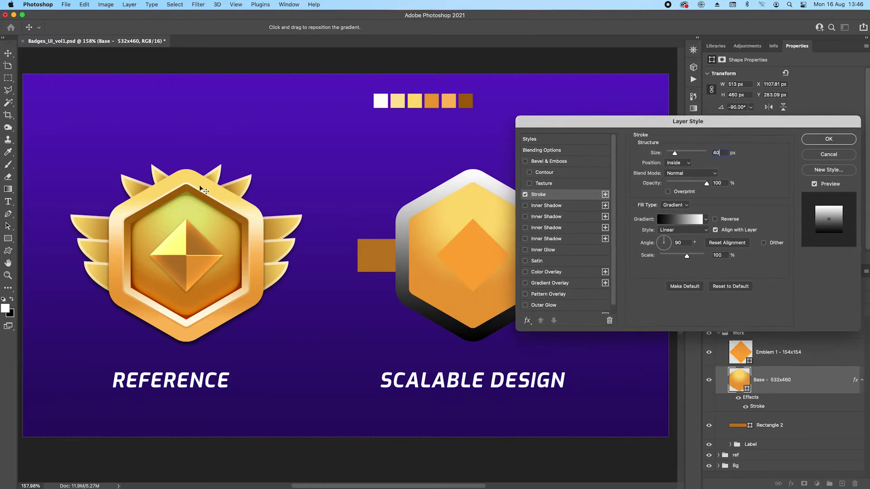
pyautogui.click(684, 220)
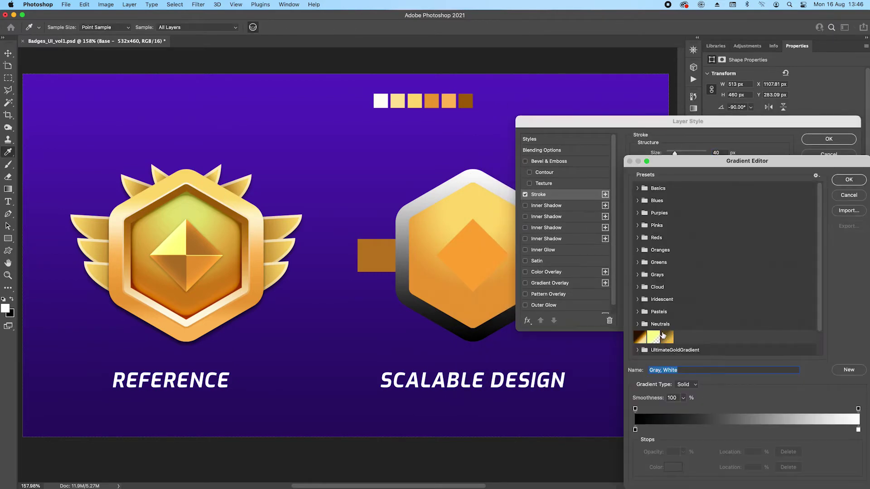
pyautogui.click(858, 429)
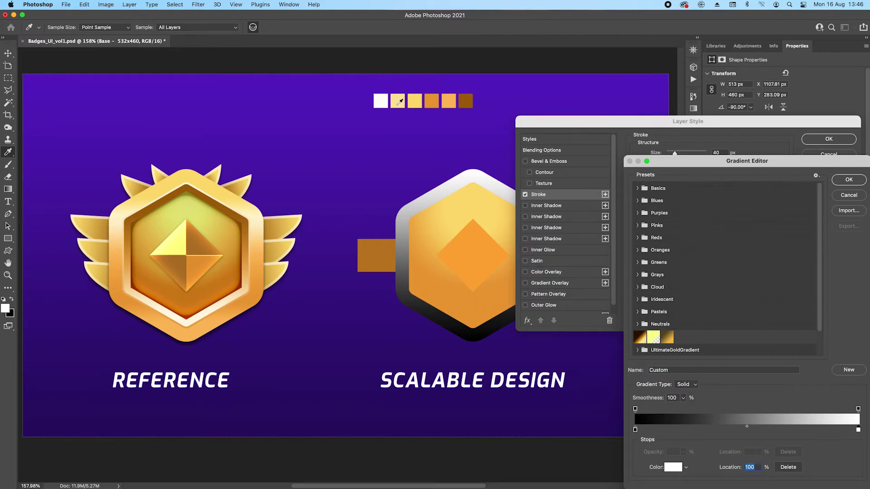
pyautogui.click(398, 100)
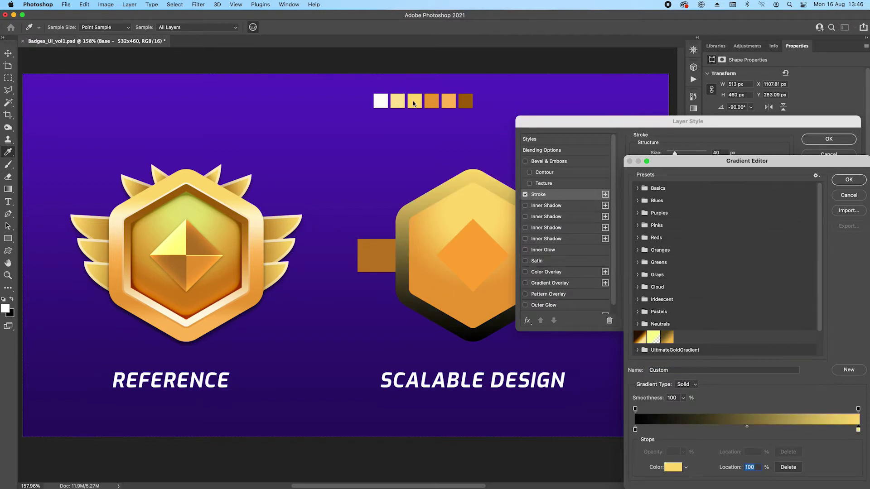
# Add a white (ffffff) stop at 75% to the stroke gradient.
pyautogui.click(820, 429)
pyautogui.moveTo(747, 468); pyautogui.dragTo(727, 468)
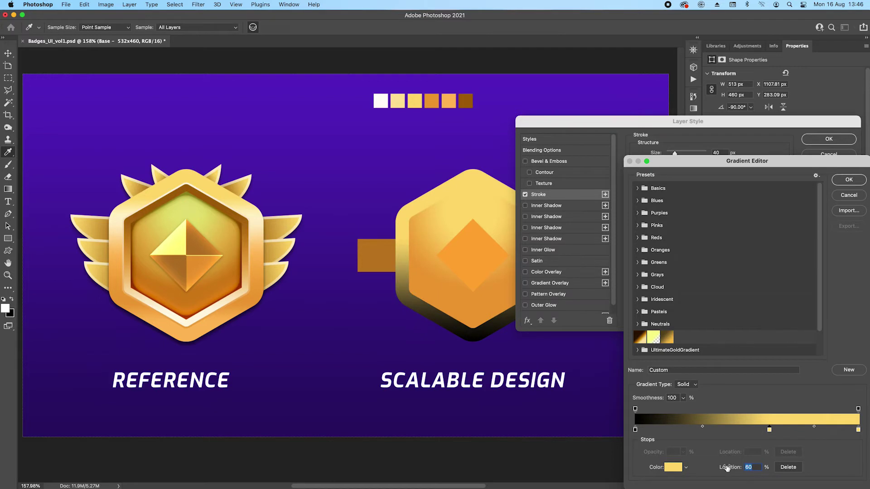
pyautogui.write('75')
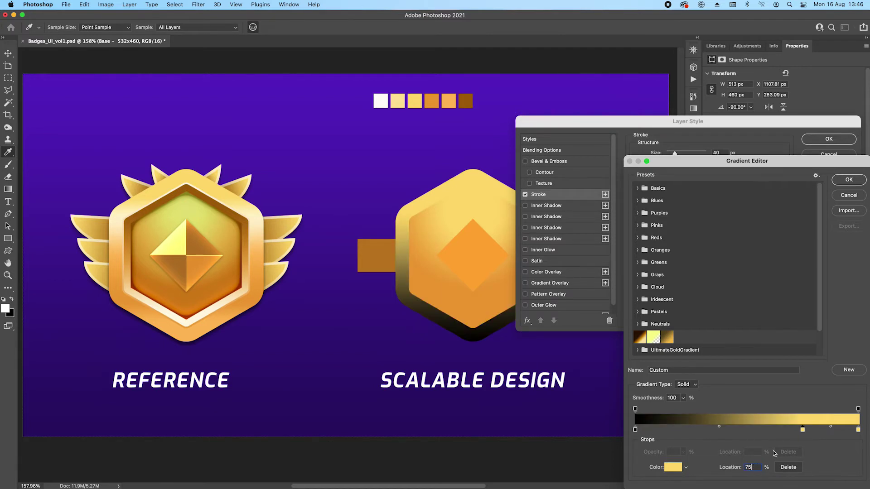
pyautogui.click(674, 467)
pyautogui.write('ffffff')
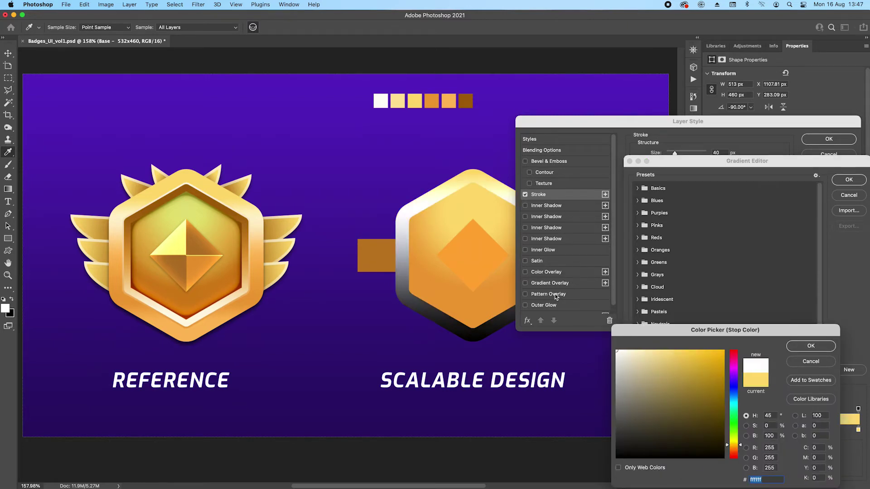
pyautogui.click(812, 345)
# Recolour the stroke gradient's black stop with the palette's darker orange and set its location to 25%.
pyautogui.click(635, 430)
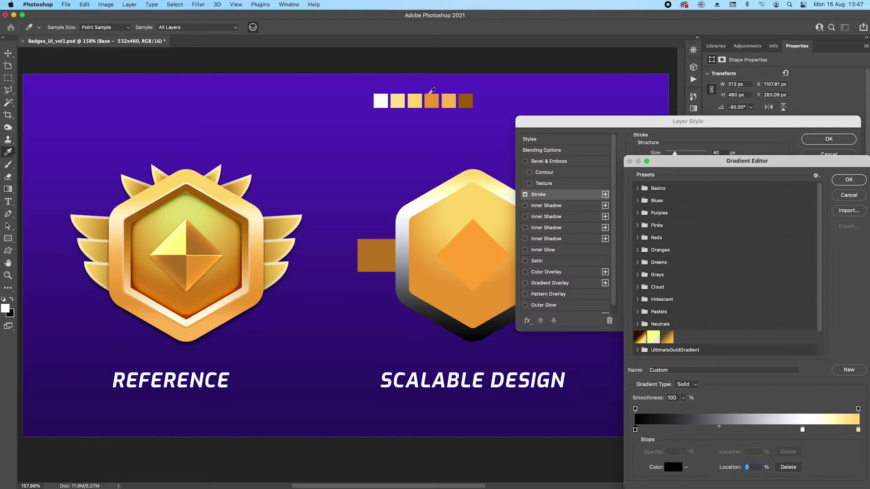
pyautogui.click(432, 101)
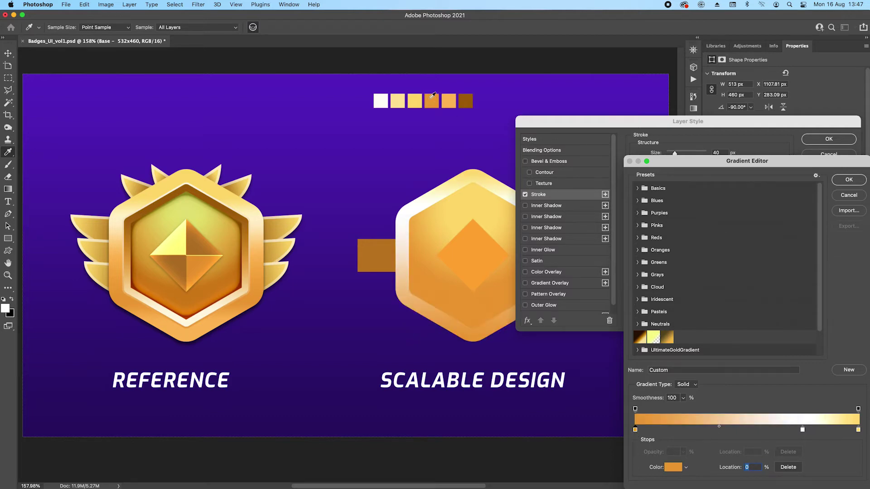
pyautogui.write('75')
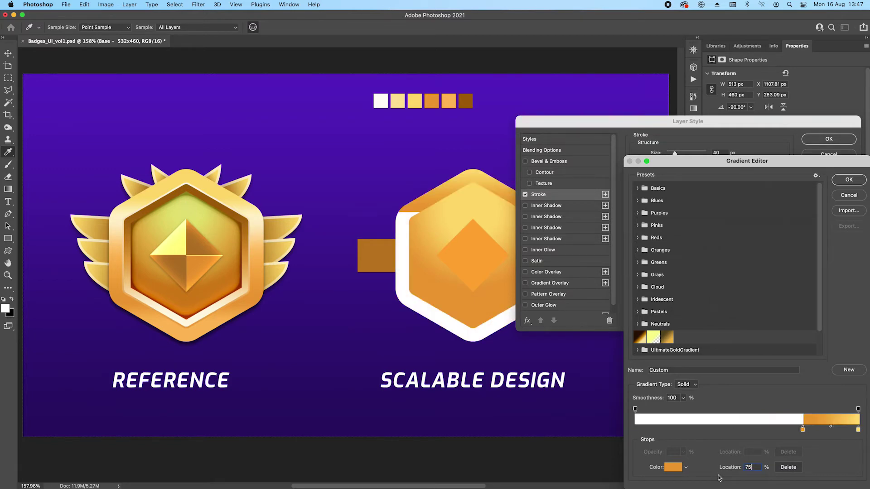
pyautogui.click(733, 468)
pyautogui.write('25')
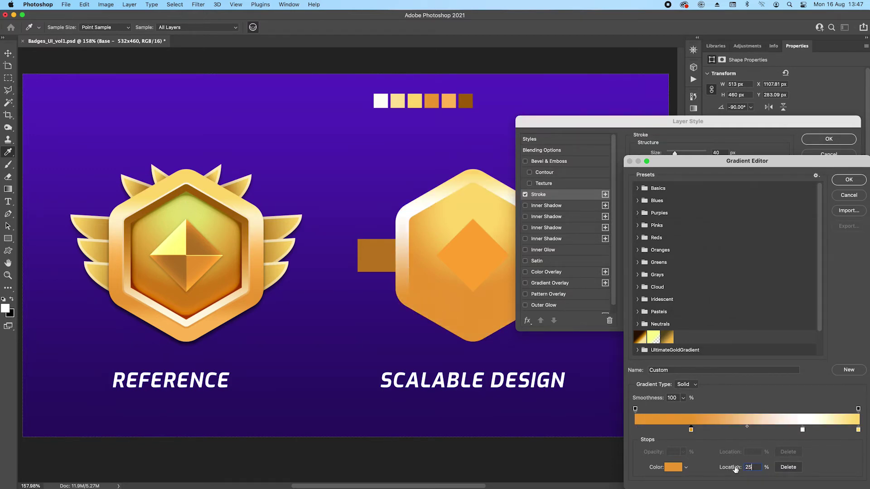
# Duplicate the orange stop to 0% of the stroke gradient and recolour the copy yellow (fddb71) from the palette.
pyautogui.moveTo(702, 432); pyautogui.dragTo(630, 442)
pyautogui.click(673, 467)
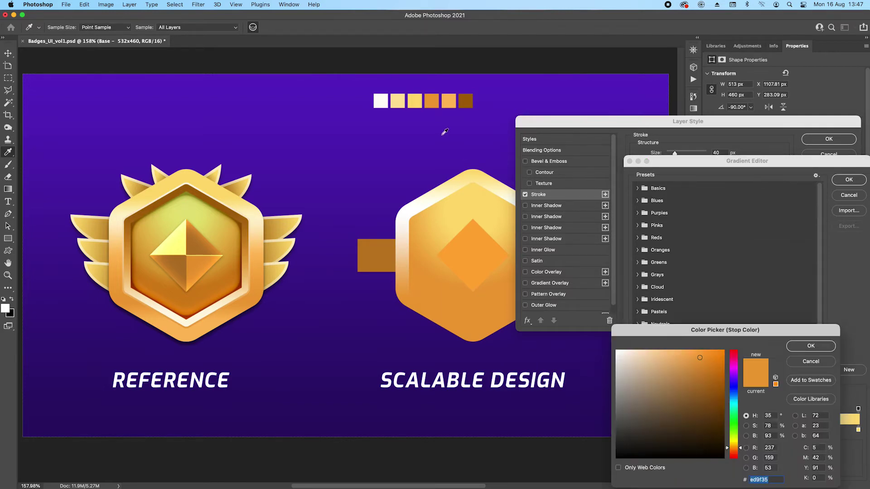
pyautogui.click(398, 101)
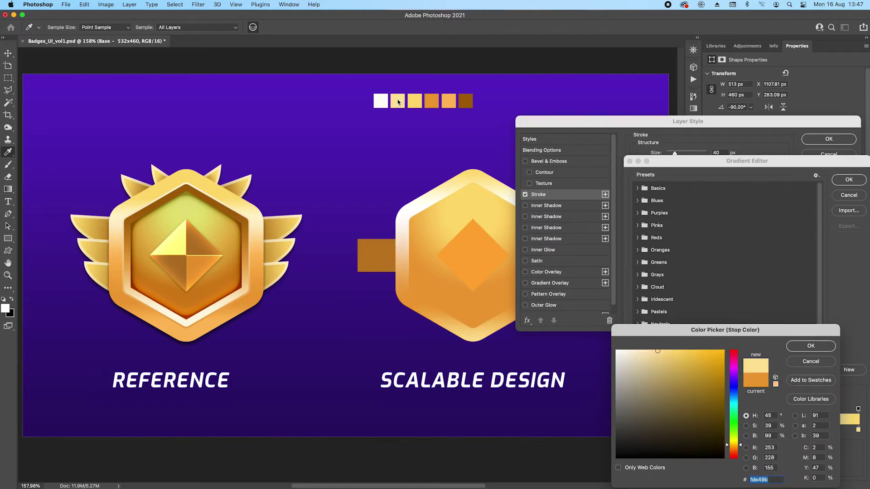
pyautogui.click(415, 103)
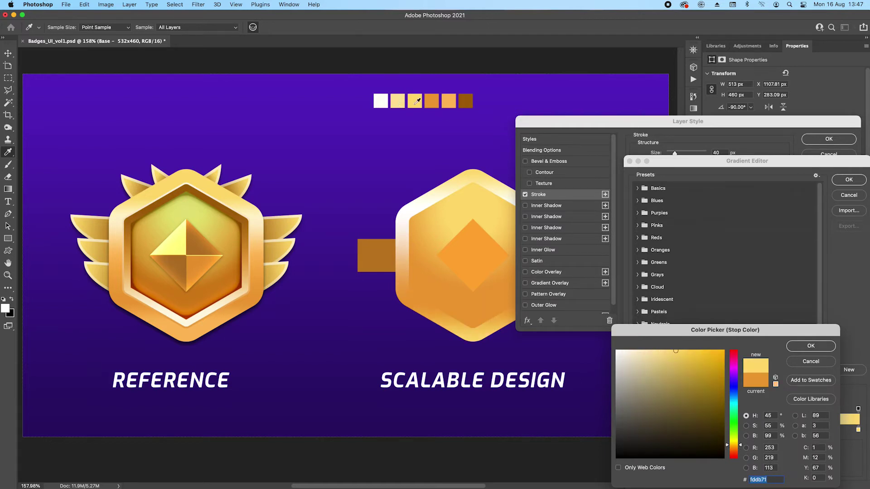
pyautogui.click(808, 348)
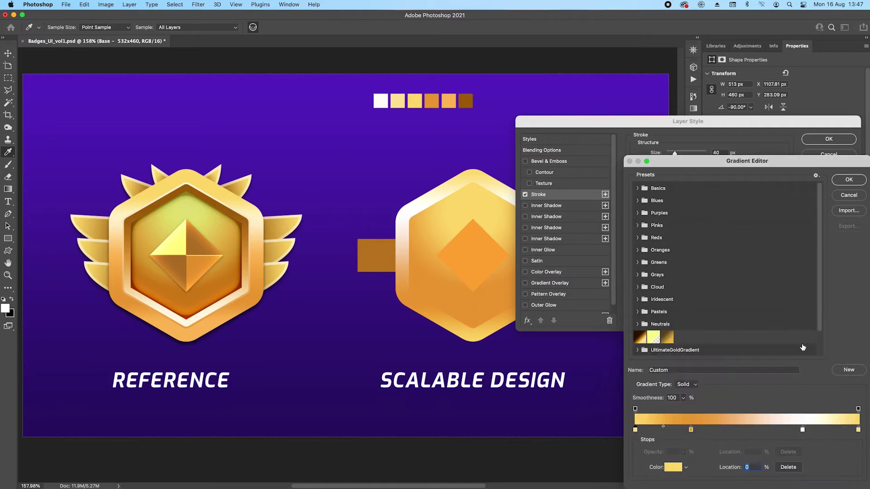
# Set the stroke gradient's orange stop to 40% and its end yellow stop to 85%.
pyautogui.click(691, 430)
pyautogui.write('40')
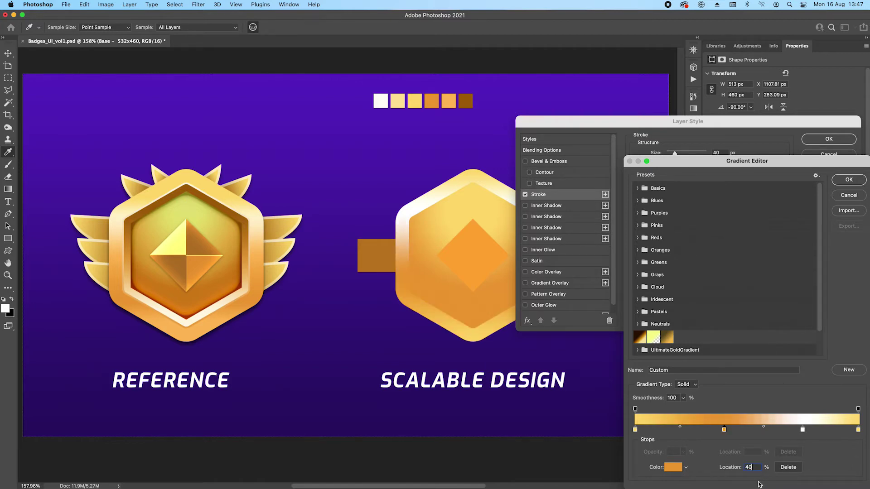
pyautogui.click(859, 430)
pyautogui.write('80')
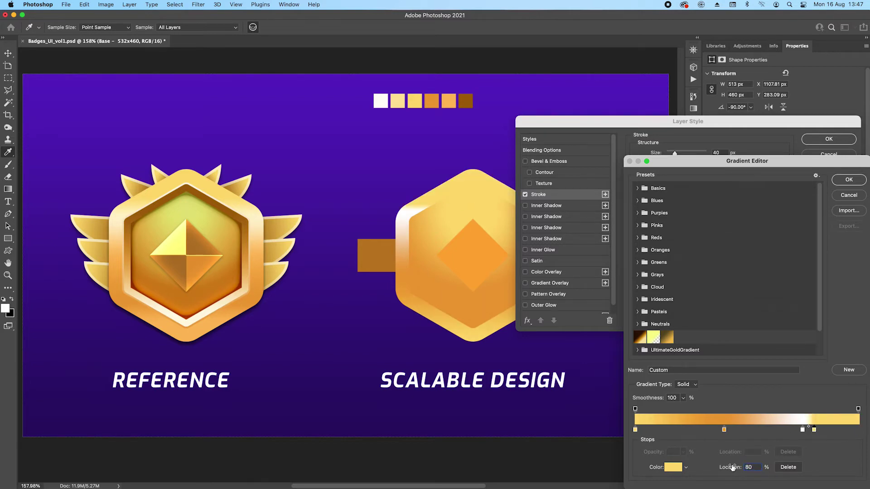
pyautogui.doubleClick(749, 467)
pyautogui.write('85')
# Reposition the stroke gradient's white stop to 73% and the yellow stop beyond it to about 90%.
pyautogui.click(803, 430)
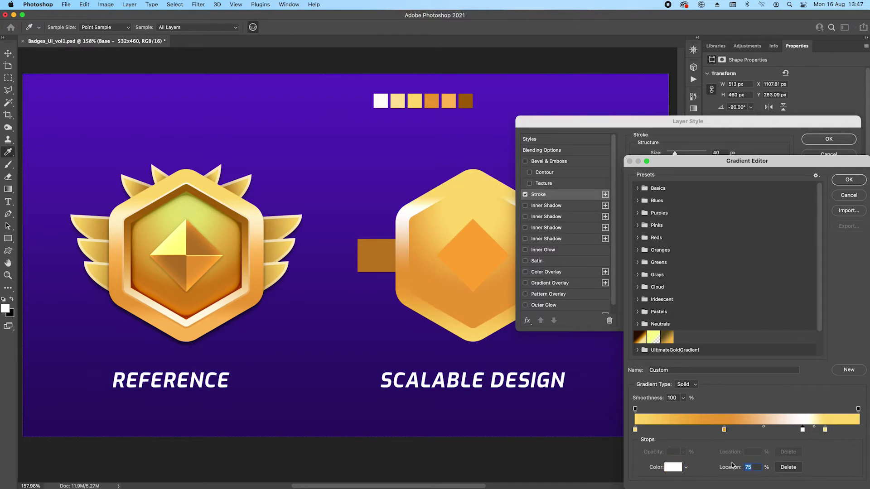
pyautogui.write('65')
pyautogui.moveTo(780, 430); pyautogui.dragTo(840, 431)
pyautogui.doubleClick(839, 428)
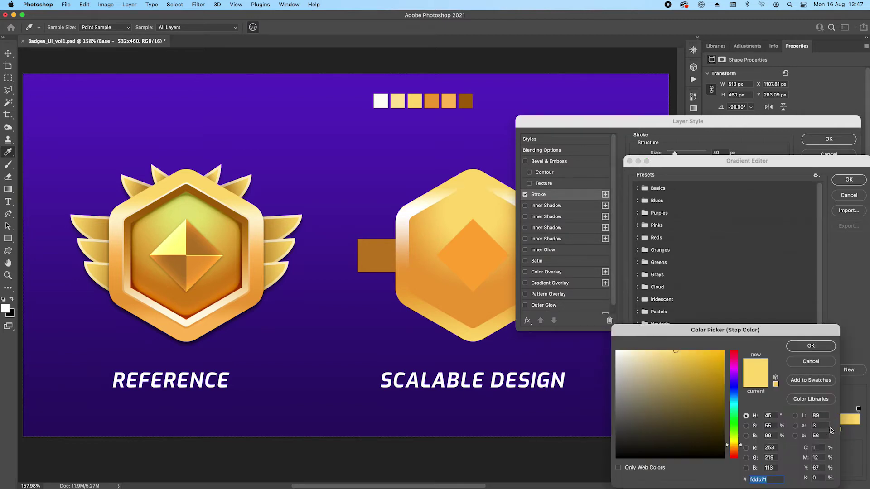
pyautogui.click(811, 350)
pyautogui.moveTo(840, 430); pyautogui.dragTo(800, 431)
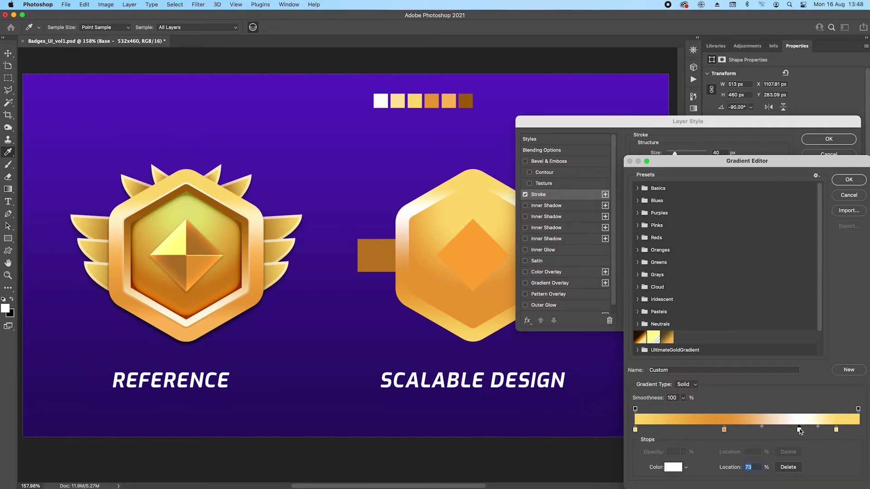
# Recolour the white stop at 73% to pale cream (ffefbf) and apply the stroke gradient.
pyautogui.click(673, 467)
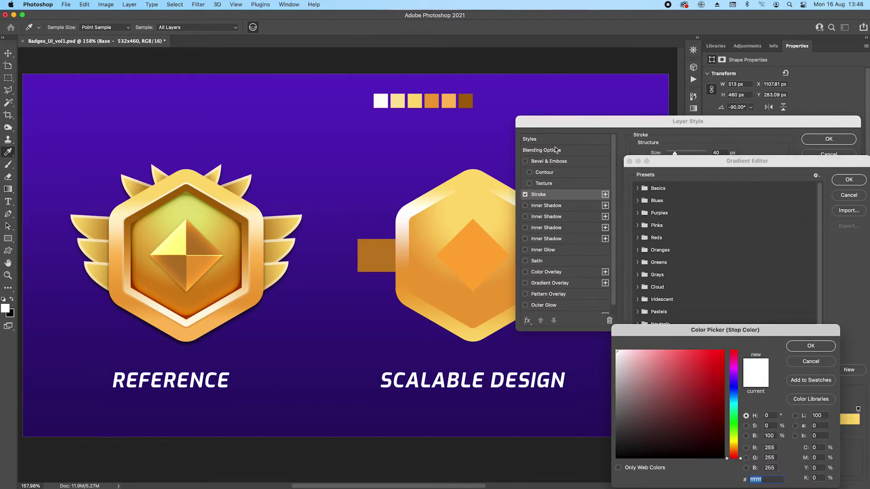
pyautogui.click(393, 102)
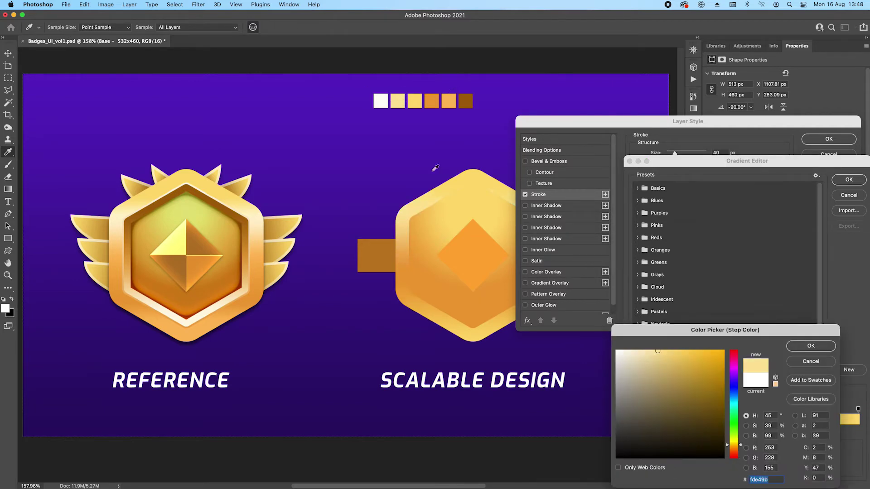
pyautogui.click(650, 352)
pyautogui.moveTo(650, 352); pyautogui.dragTo(643, 350)
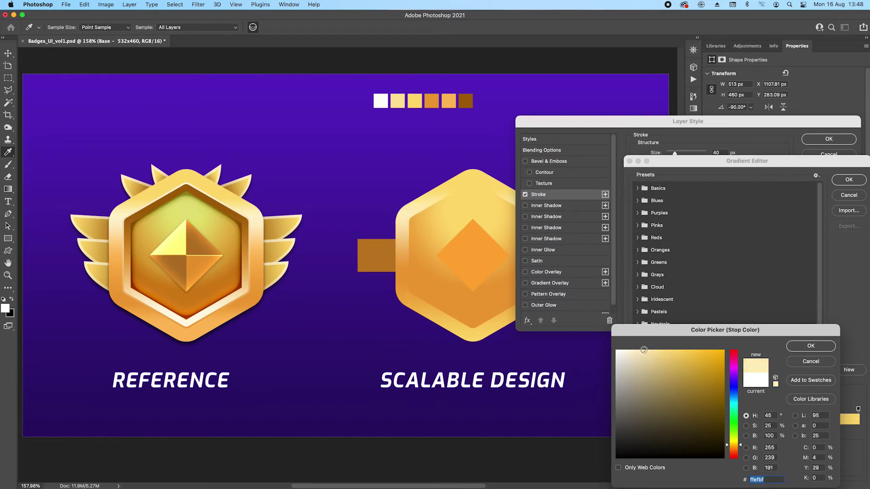
pyautogui.click(811, 346)
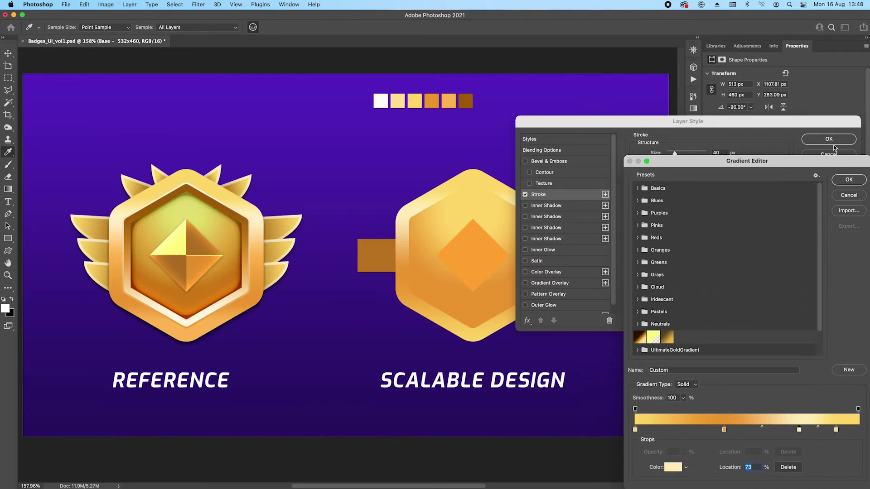
pyautogui.click(847, 180)
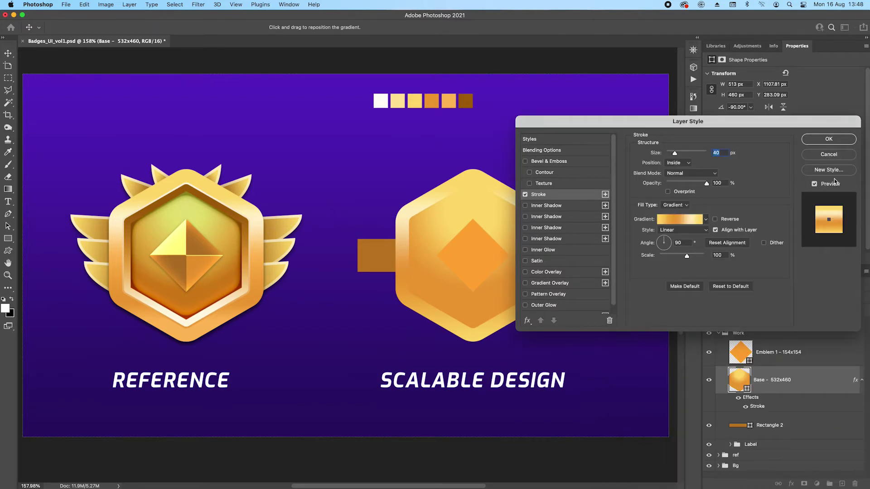
# Add a second 48 px stroke to the Base layer and reduce its gradient to orange at 0% and yellow at 100%.
pyautogui.click(605, 194)
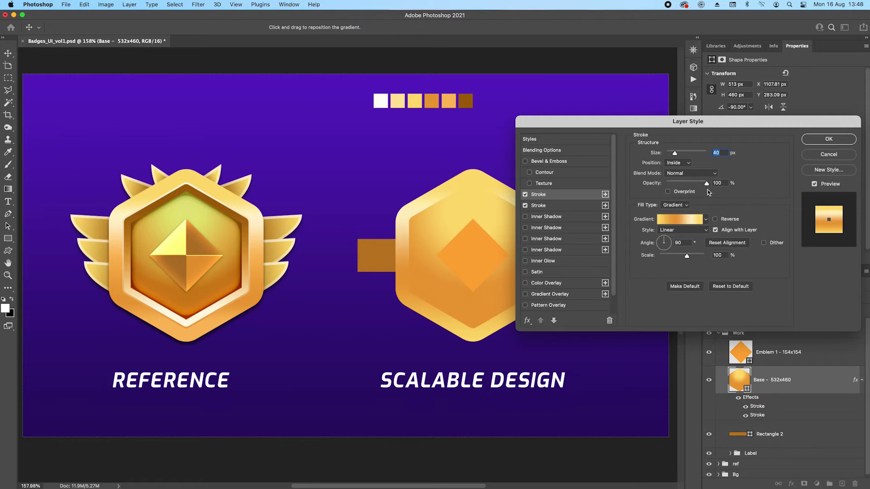
pyautogui.write('48')
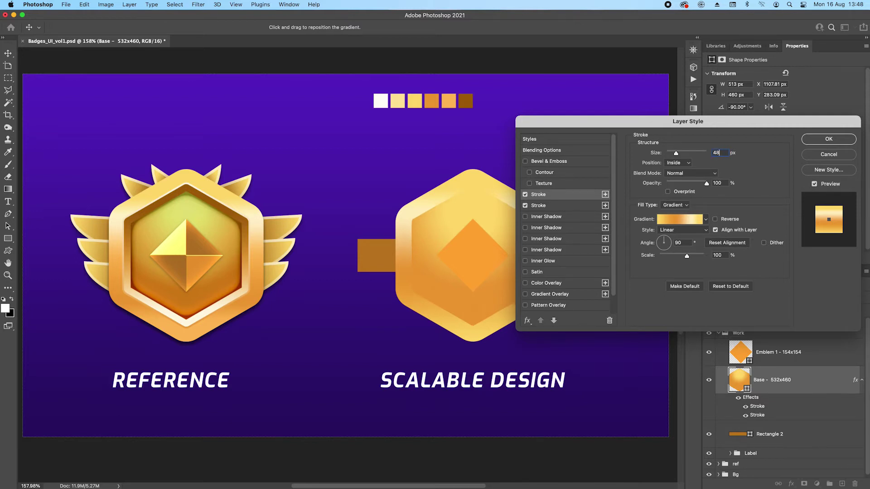
pyautogui.click(679, 222)
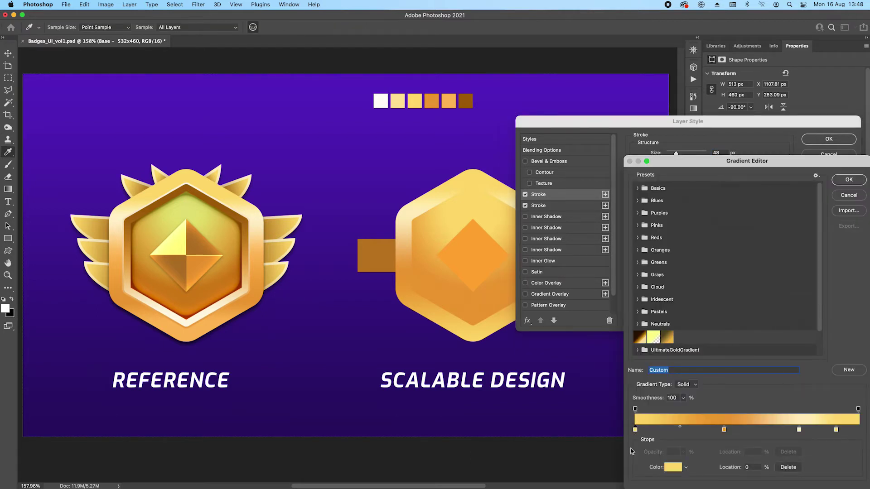
pyautogui.moveTo(635, 429); pyautogui.dragTo(633, 453)
pyautogui.moveTo(799, 429); pyautogui.dragTo(800, 454)
pyautogui.moveTo(836, 430); pyautogui.dragTo(859, 430)
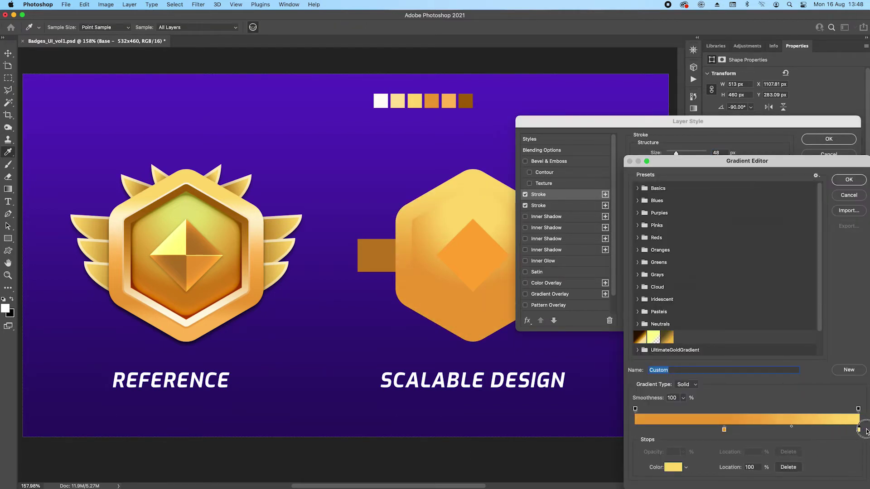
pyautogui.moveTo(724, 430); pyautogui.dragTo(630, 433)
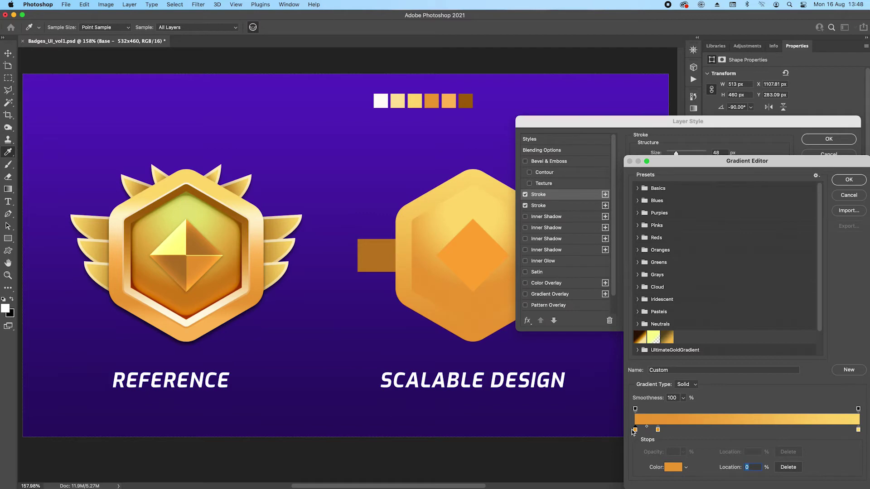
pyautogui.click(847, 181)
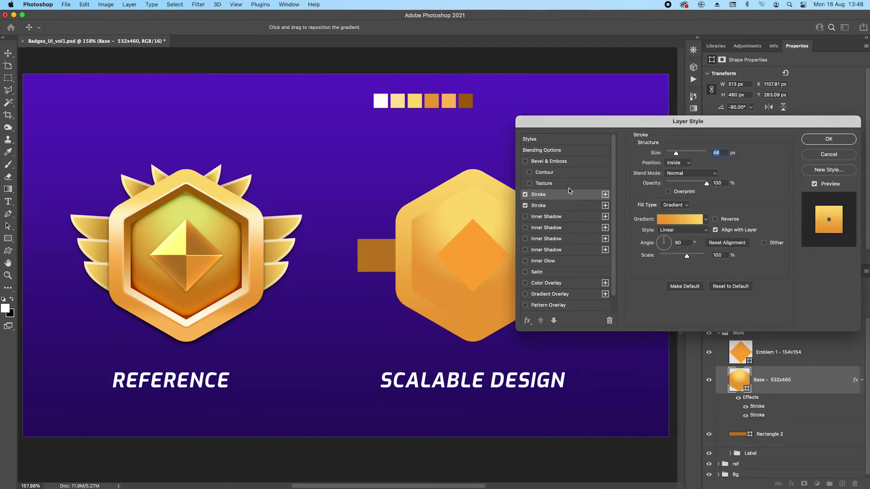
# Compare the settings of the Base layer's two Stroke effects.
pyautogui.click(566, 205)
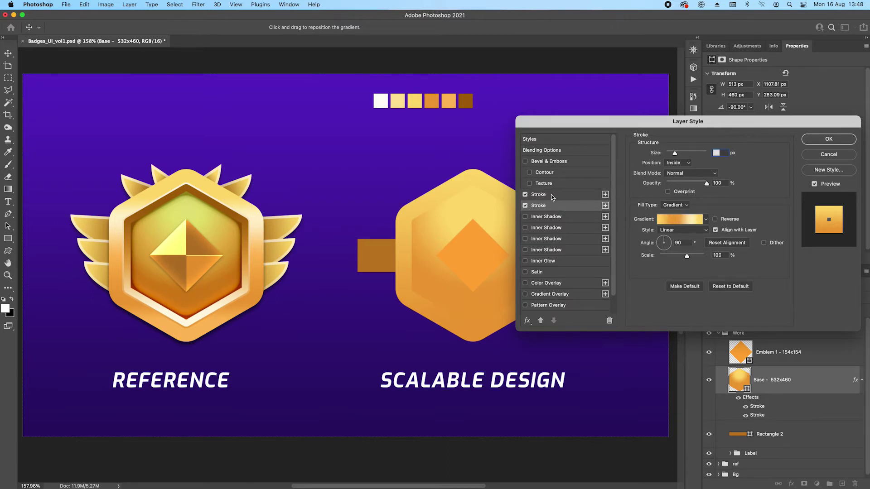
pyautogui.click(557, 196)
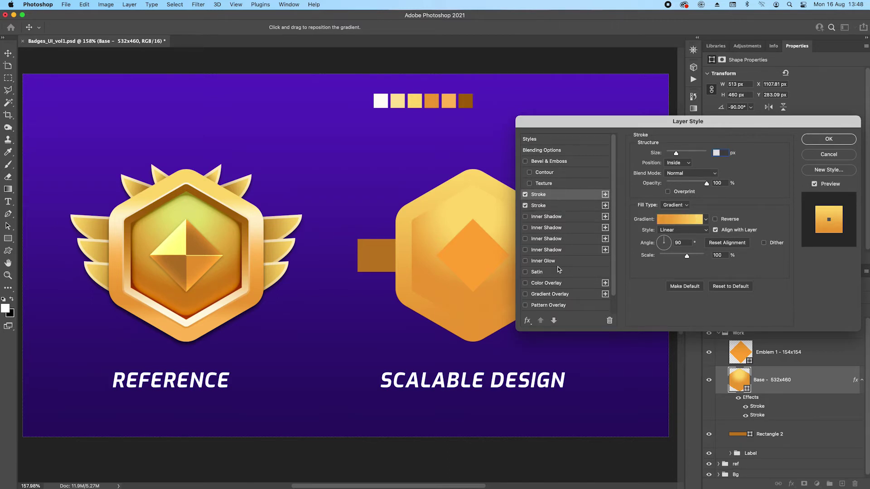
# Move the selected Stroke effect below the other stroke on the Base layer and set its size to 46 px.
pyautogui.click(554, 322)
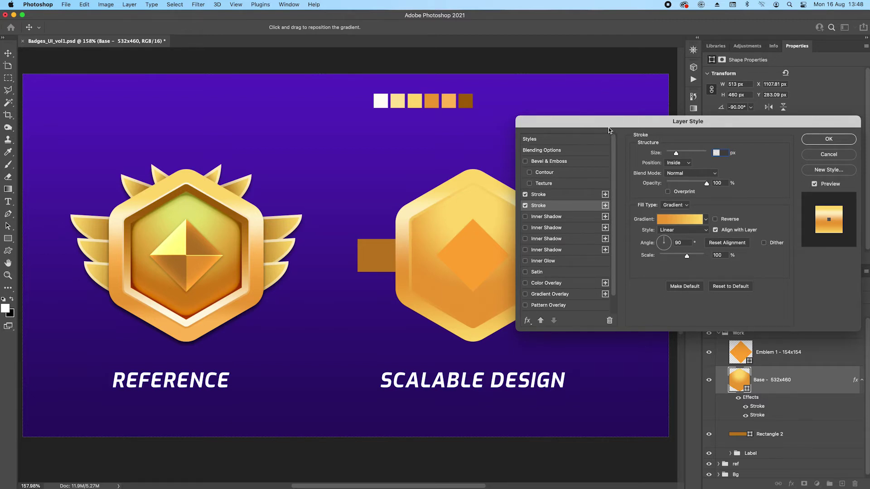
pyautogui.moveTo(608, 130); pyautogui.dragTo(618, 112)
pyautogui.write('48')
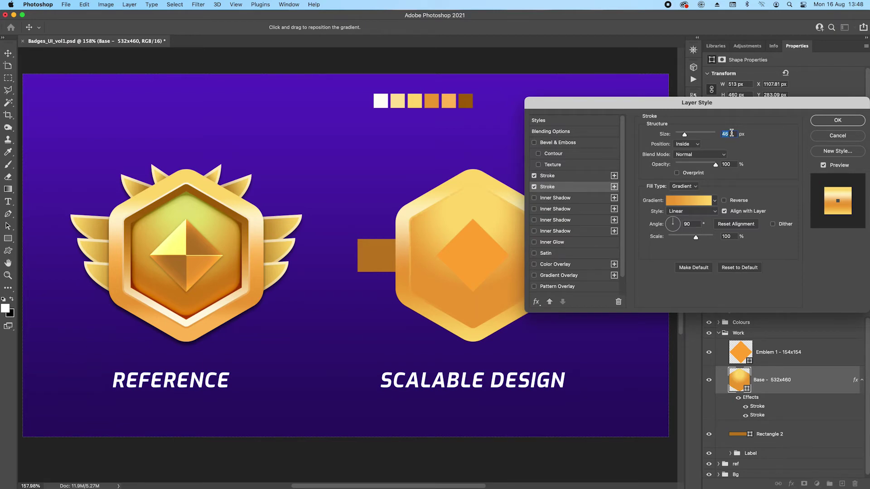
# Recolour the 0% stop of the 46 px stroke's gradient to off-white (fefdf8) sampled from the white palette swatch.
pyautogui.click(674, 205)
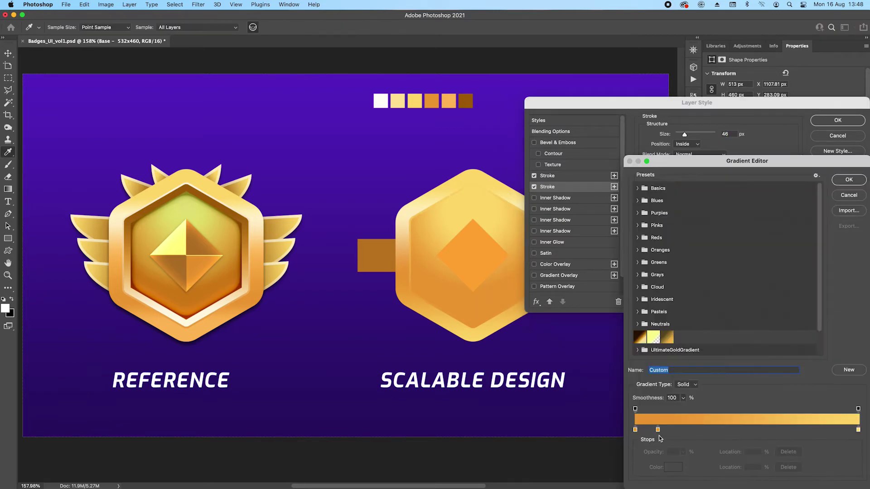
pyautogui.click(635, 430)
pyautogui.click(673, 467)
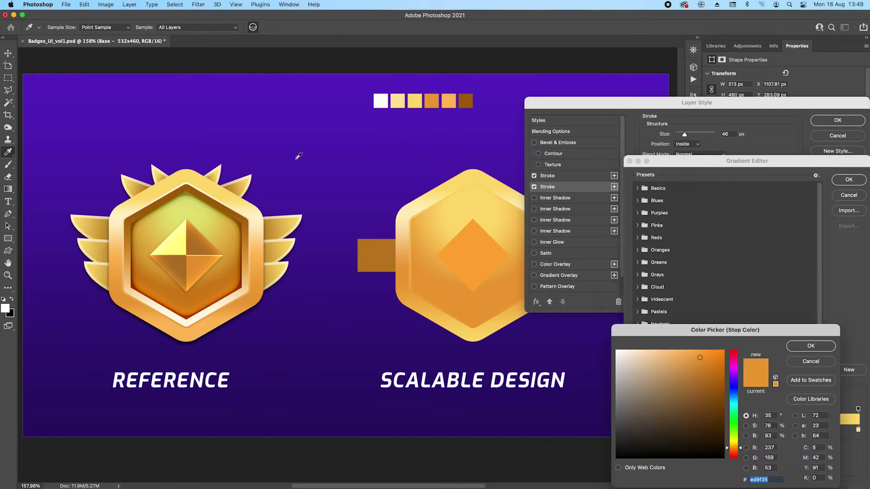
pyautogui.click(381, 101)
pyautogui.click(800, 347)
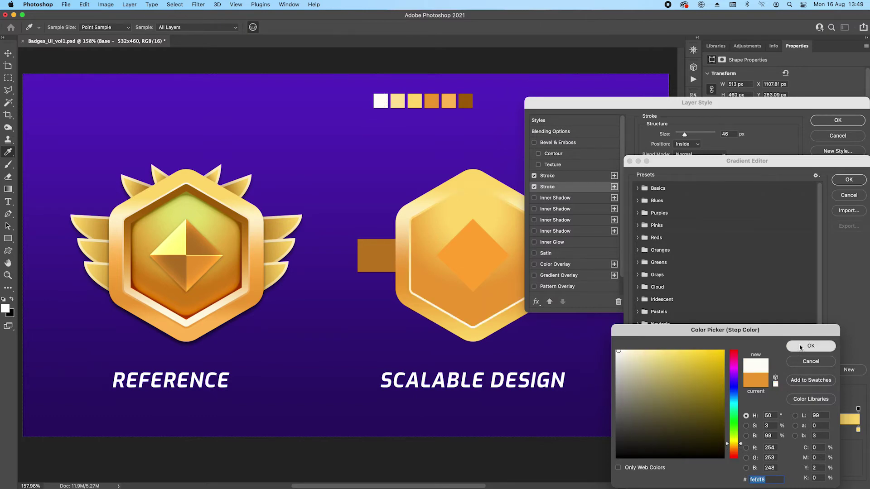
# Rearrange the stroke gradient so the yellow stop sits at 0% and the white stop at 100%.
pyautogui.moveTo(636, 430); pyautogui.dragTo(802, 430)
pyautogui.click(858, 430)
pyautogui.moveTo(858, 430); pyautogui.dragTo(635, 430)
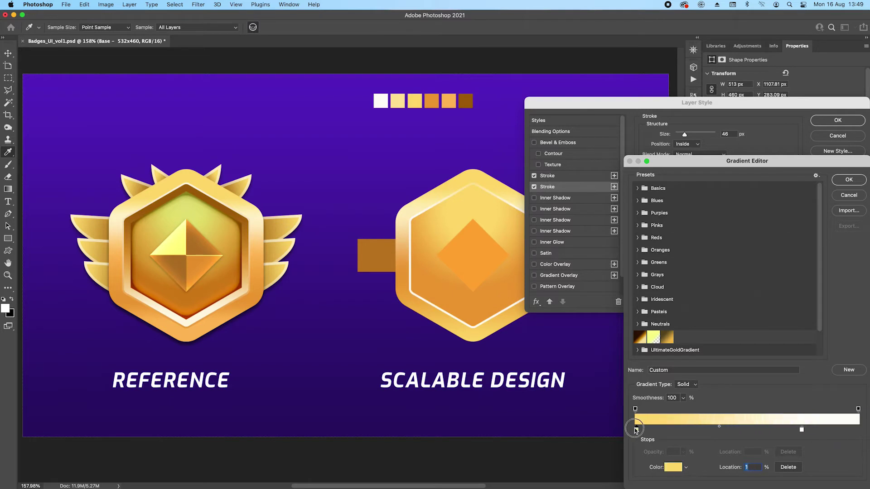
pyautogui.moveTo(800, 433); pyautogui.dragTo(858, 432)
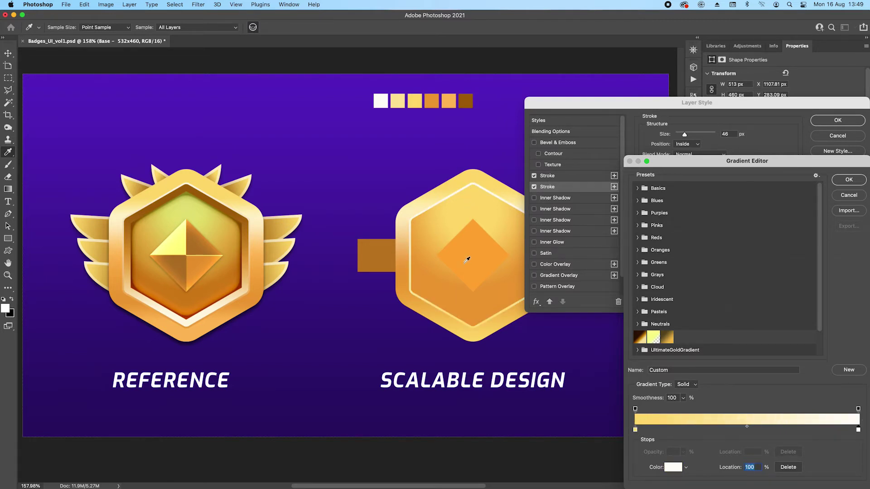
# Recolour the yellow stop to the orange palette swatch (ed9f35) and apply the stroke gradient.
pyautogui.click(635, 430)
pyautogui.click(673, 467)
pyautogui.click(428, 99)
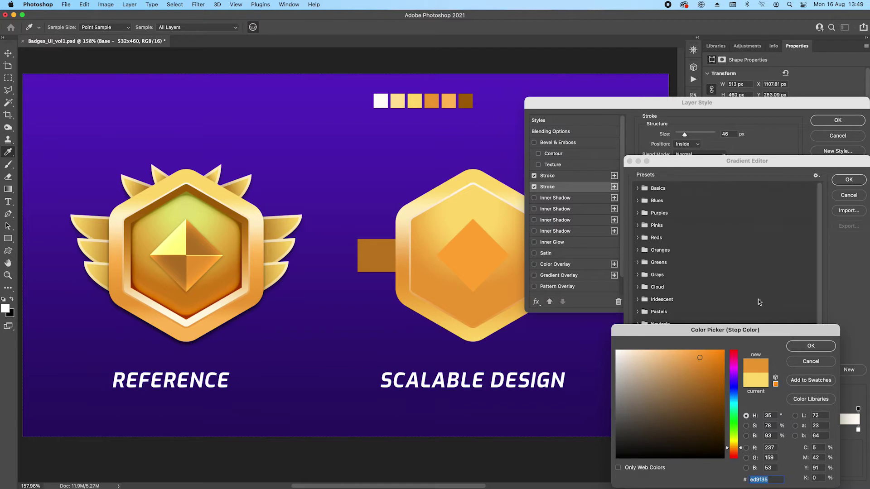
pyautogui.click(796, 350)
pyautogui.click(838, 183)
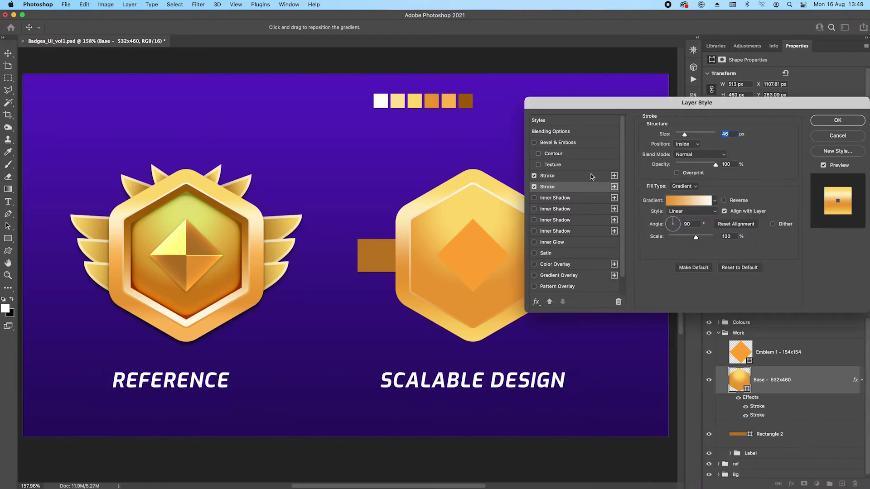
# Add a third Stroke effect to the Base layer and set its size to 66 px.
pyautogui.click(614, 187)
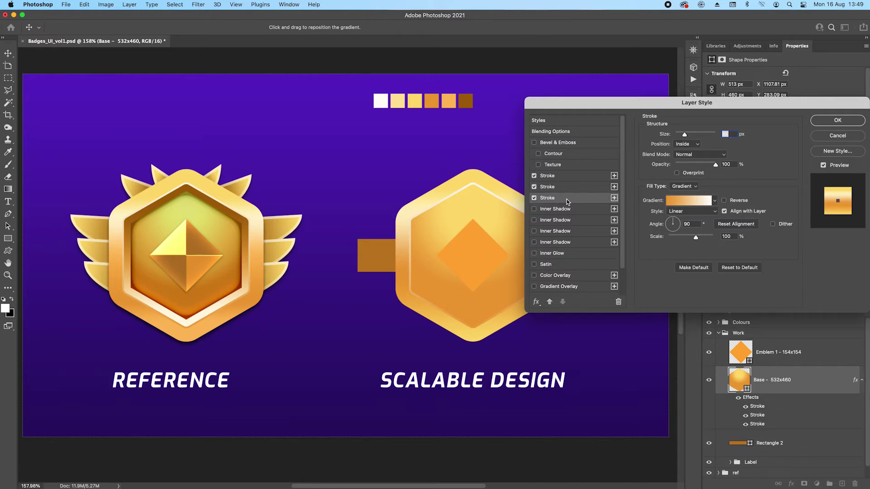
pyautogui.write('46')
pyautogui.hotkey('shift', 'Up')
pyautogui.hotkey('shift', 'Up')
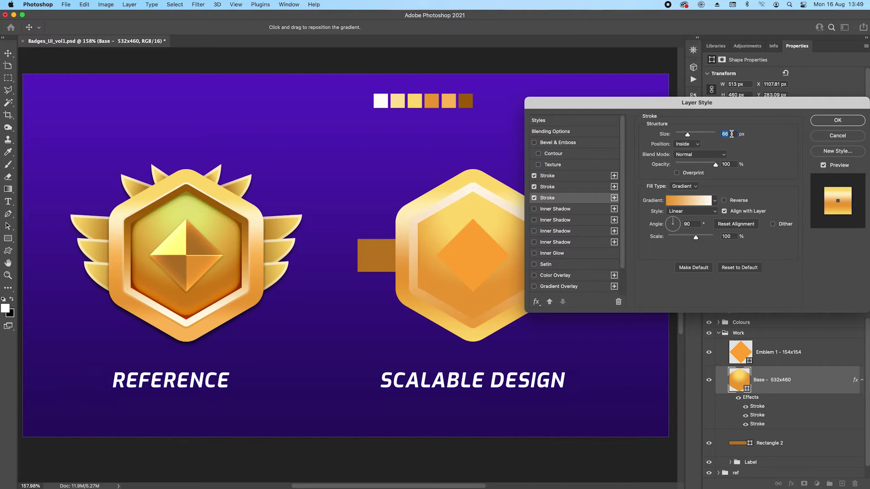
# Reverse the 66 px stroke's gradient and recolour its 0% stop to the brown palette swatch (a66508).
pyautogui.click(723, 200)
pyautogui.click(705, 202)
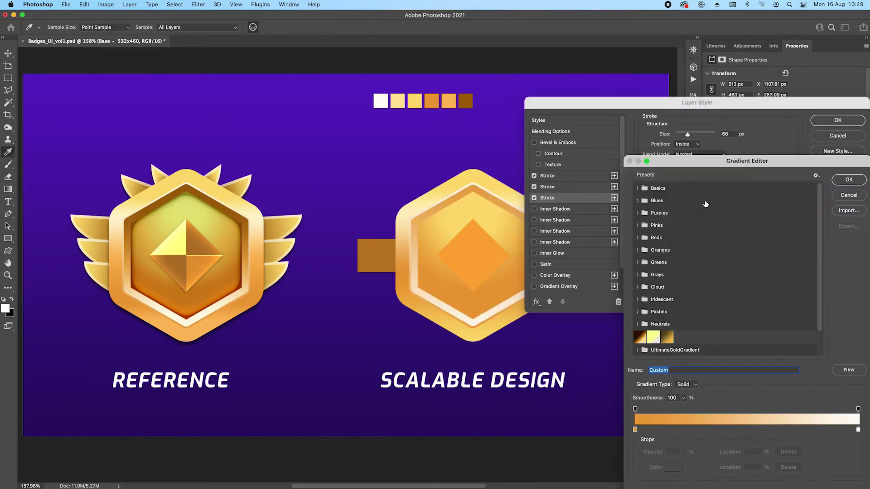
pyautogui.click(635, 429)
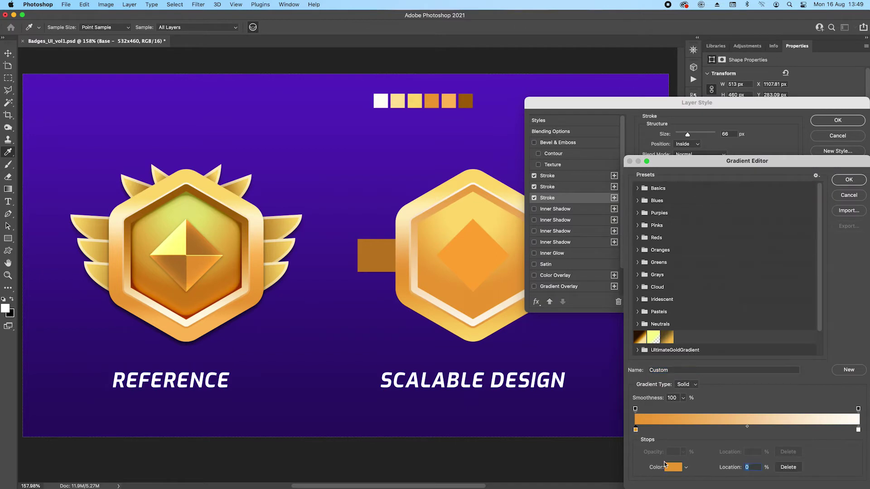
pyautogui.click(674, 468)
pyautogui.click(465, 102)
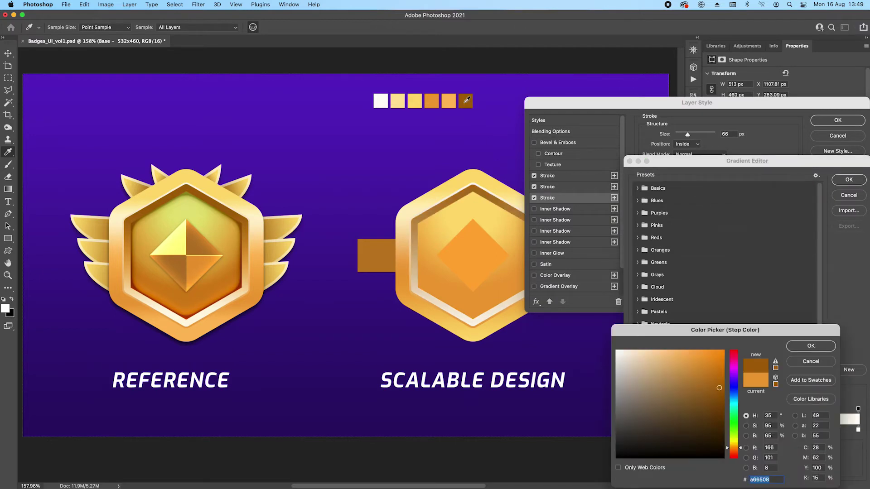
pyautogui.click(810, 347)
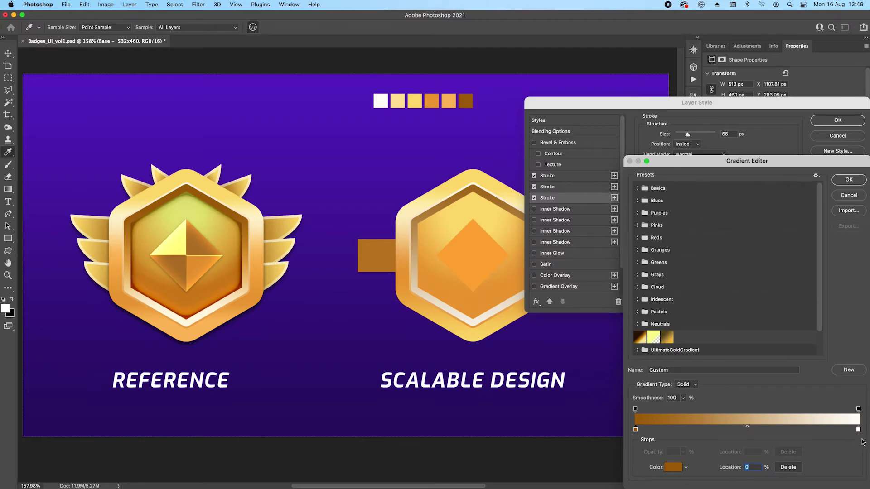
# Add a stop at 50% in the stroke gradient, colour it orange (ed9f35), and apply the gradient.
pyautogui.click(751, 430)
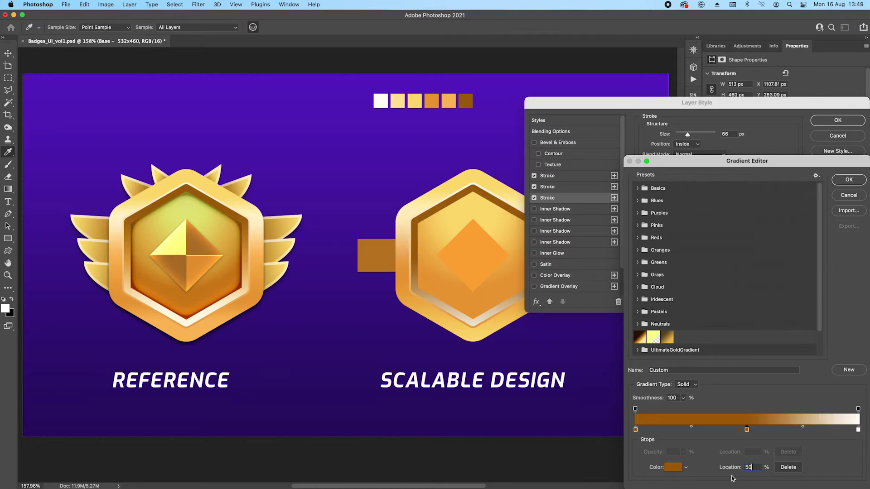
pyautogui.moveTo(751, 429); pyautogui.dragTo(747, 430)
pyautogui.click(680, 469)
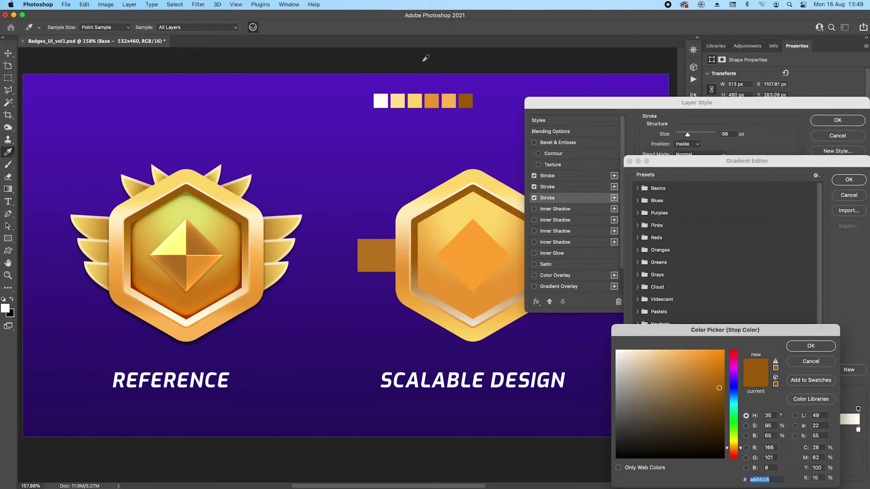
pyautogui.click(431, 97)
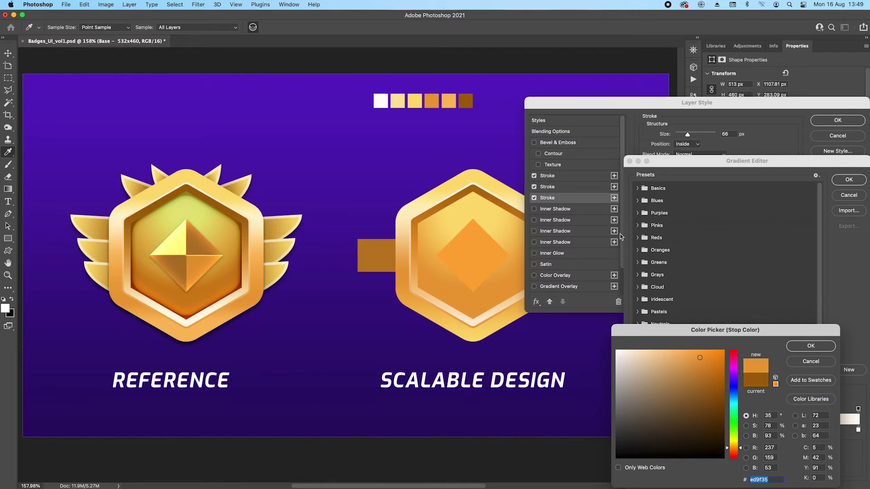
pyautogui.click(808, 346)
pyautogui.moveTo(784, 170); pyautogui.dragTo(600, 136)
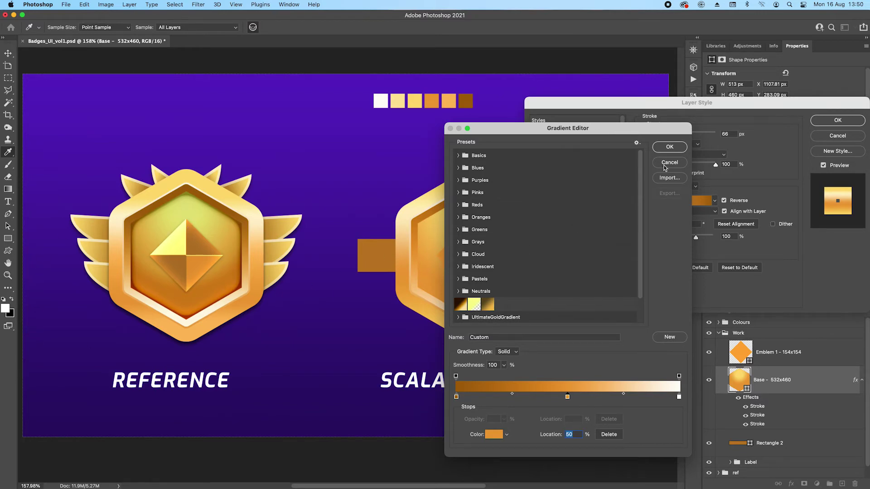
pyautogui.click(671, 147)
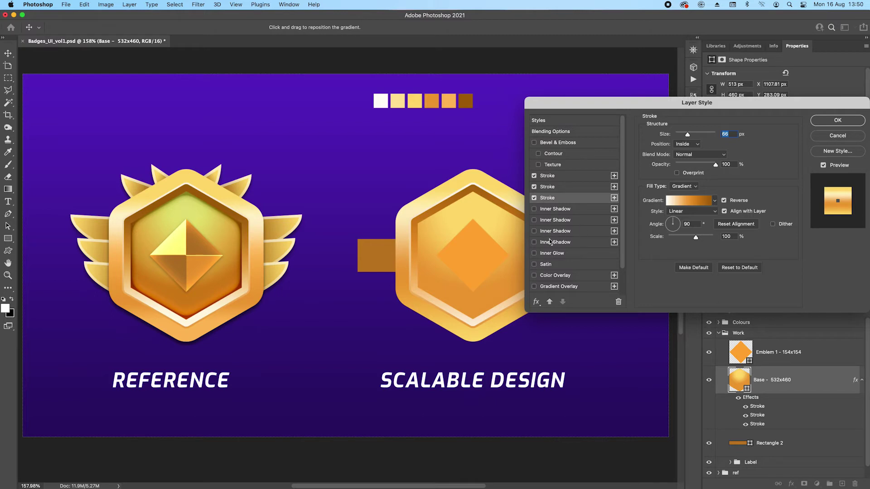
# Enable a black Inner Glow on the Base layer with 67% choke and a 98 px size.
pyautogui.click(534, 253)
pyautogui.click(553, 253)
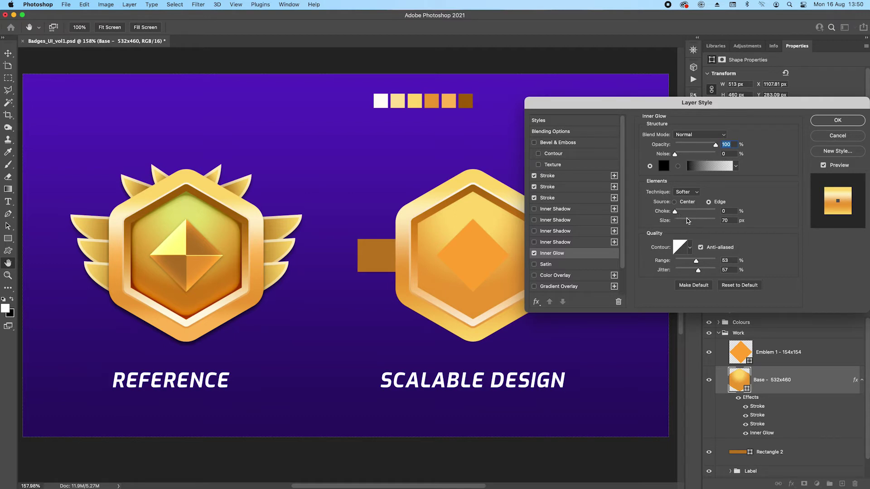
pyautogui.moveTo(690, 220)
pyautogui.mouseDown()
pyautogui.moveTo(708, 222)
pyautogui.moveTo(683, 213)
pyautogui.moveTo(703, 213)
pyautogui.moveTo(694, 224)
pyautogui.mouseUp()
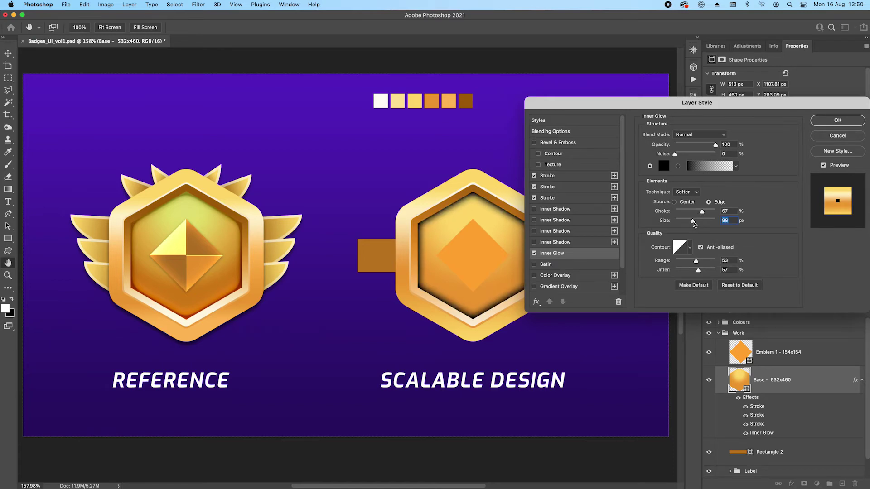
# Try Multiply for the Inner Glow, then set its blend mode to Linear Burn.
pyautogui.click(716, 145)
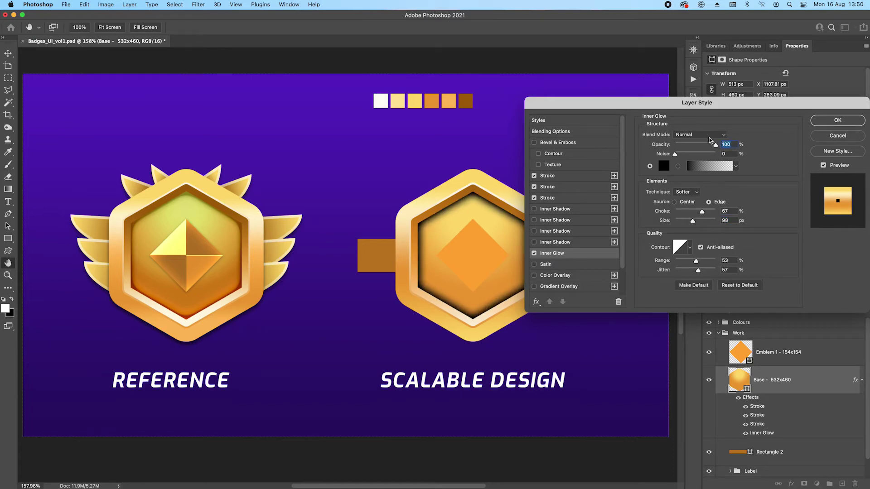
pyautogui.click(713, 135)
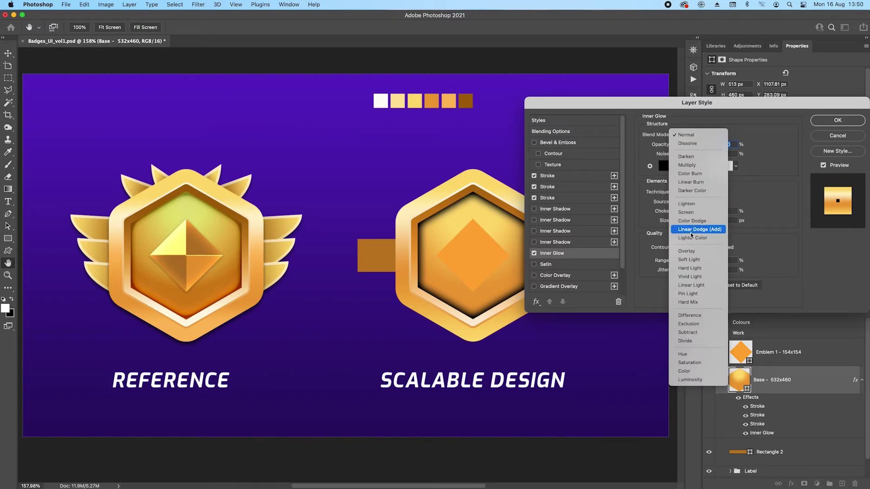
pyautogui.click(688, 165)
pyautogui.click(700, 135)
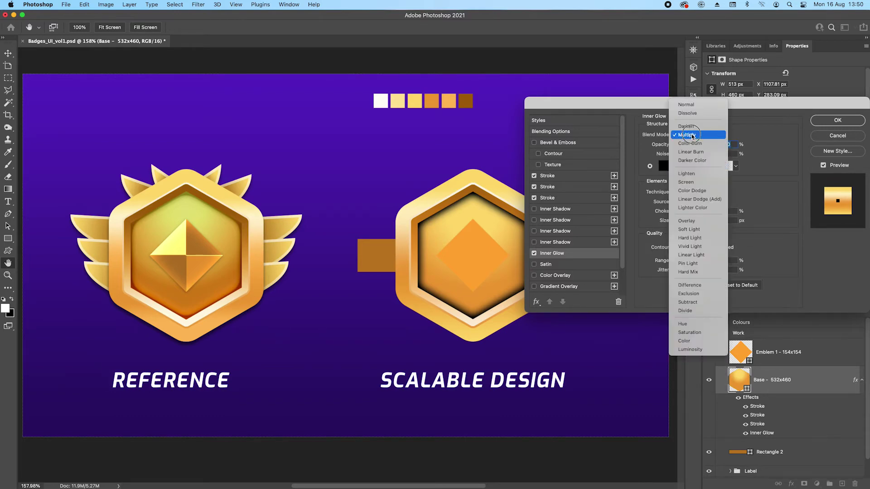
pyautogui.click(691, 149)
# Lower the Inner Glow's opacity to 30% and adjust its choke to 80% and its size to 87 px.
pyautogui.hotkey('shift', 'Down')
pyautogui.hotkey('shift', 'Down')
pyautogui.hotkey('shift', 'Down')
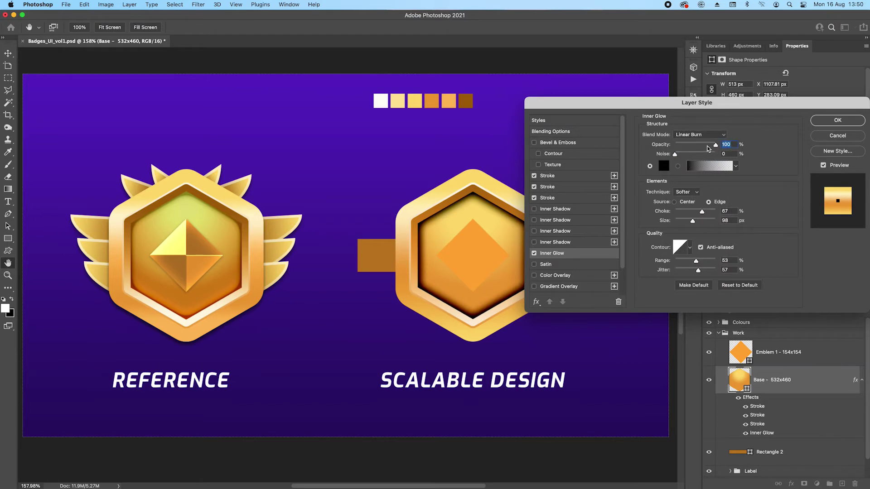
pyautogui.hotkey('shift', 'Down')
pyautogui.hotkey('shift', 'Down')
pyautogui.hotkey('shift', 'Down')
pyautogui.hotkey('shift', 'Down')
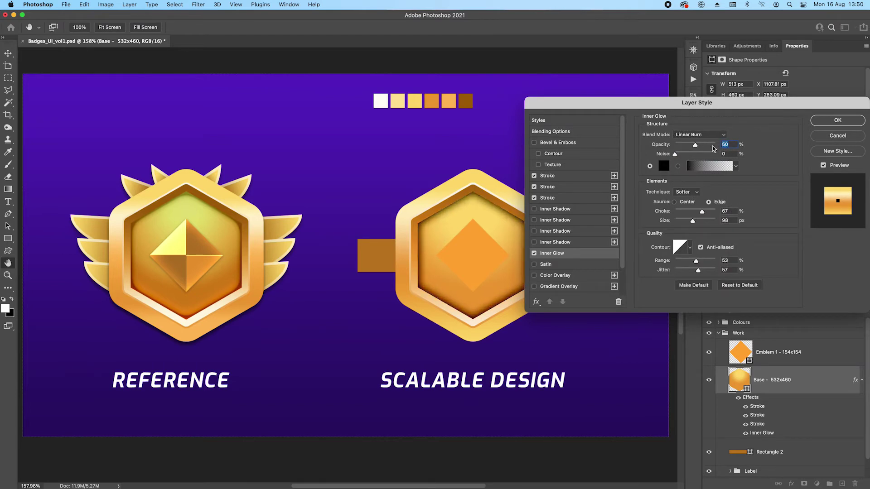
pyautogui.hotkey('shift', 'Down')
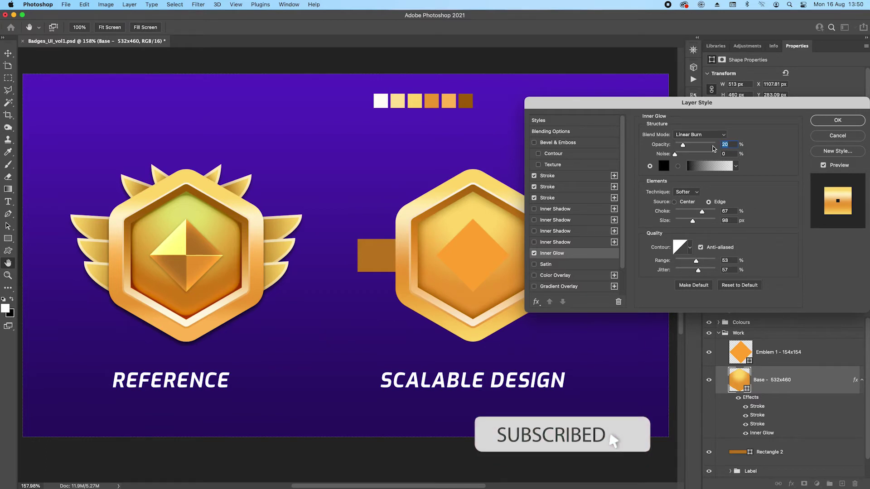
pyautogui.hotkey('shift', 'Up')
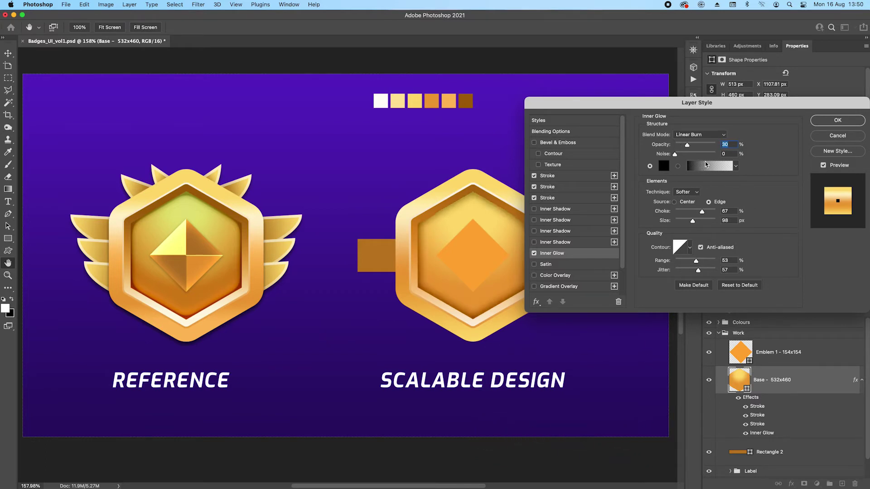
pyautogui.moveTo(703, 212); pyautogui.dragTo(707, 212)
pyautogui.moveTo(705, 211); pyautogui.dragTo(692, 223)
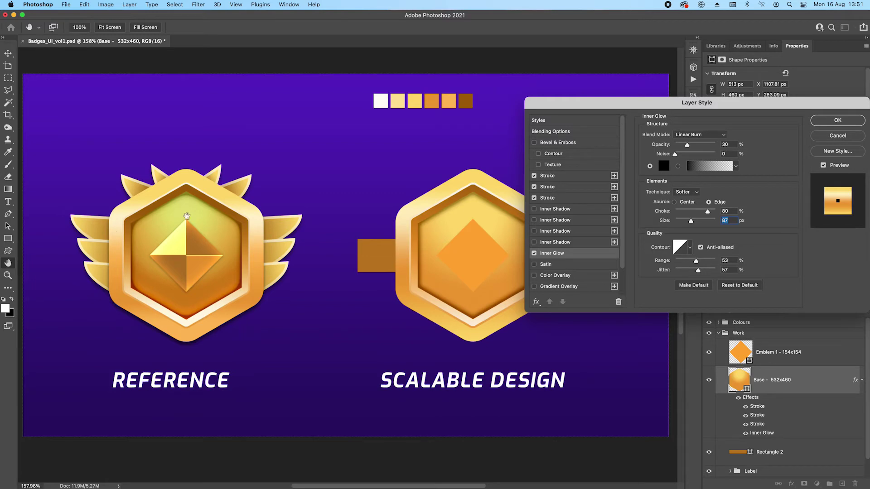
# Enable a Gradient Overlay on the Base layer using the white Foreground to Transparent gradient preset.
pyautogui.scroll(-3, 542, 283)
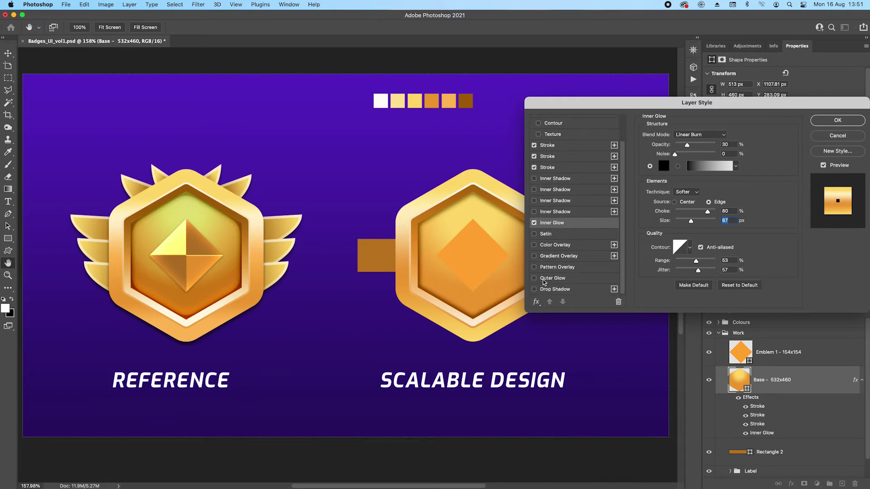
pyautogui.click(535, 257)
pyautogui.click(554, 259)
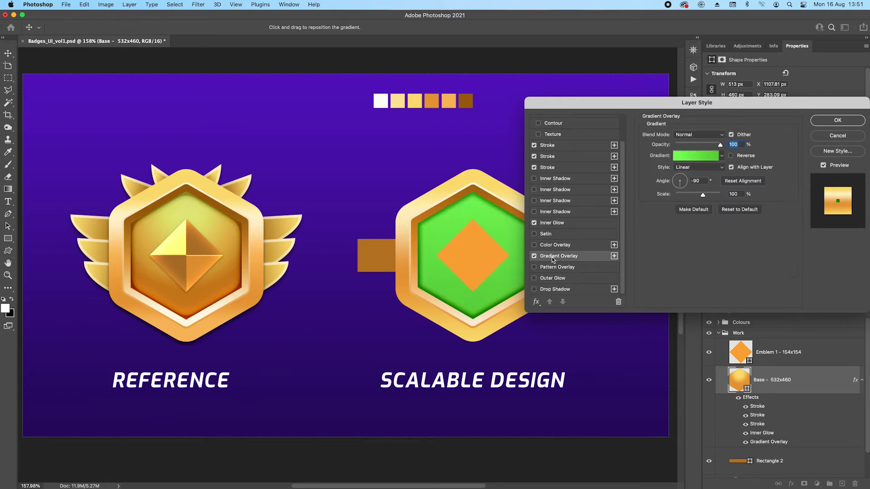
pyautogui.click(717, 159)
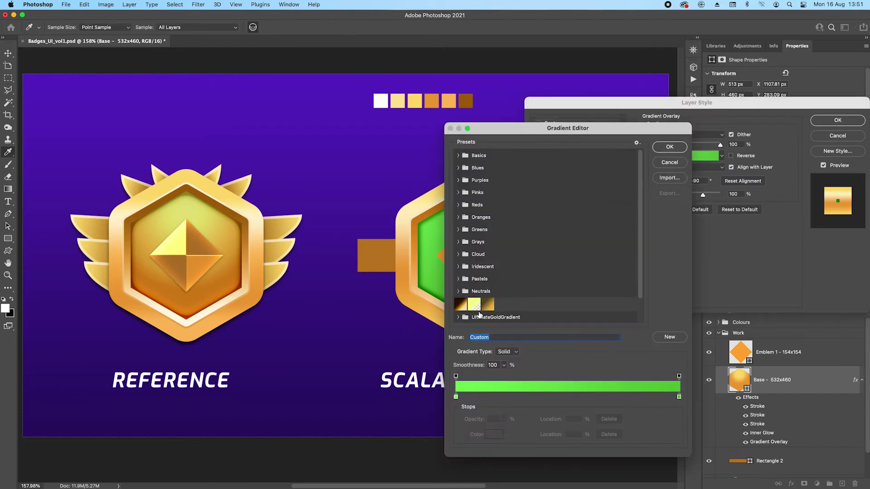
pyautogui.click(458, 155)
pyautogui.click(483, 168)
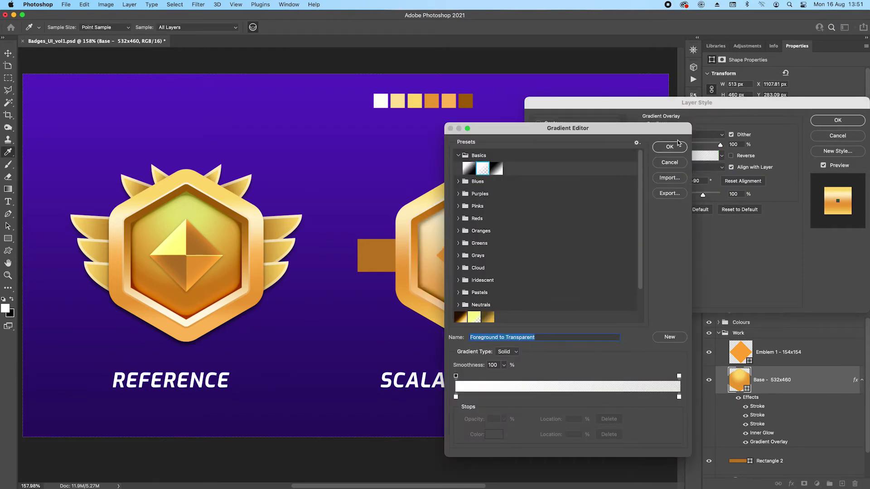
pyautogui.click(670, 147)
# Make the Gradient Overlay radial, reset its alignment, set its angle to 0° and scale to 25%, and apply the layer style.
pyautogui.click(686, 169)
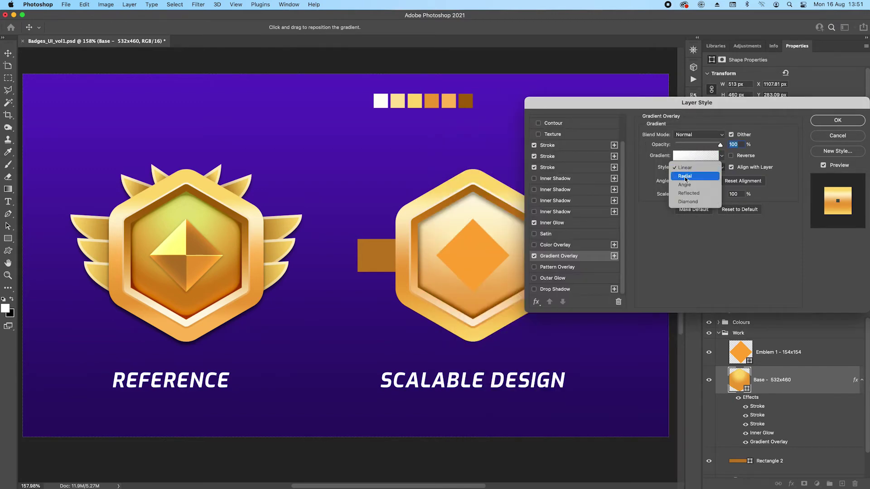
pyautogui.click(678, 178)
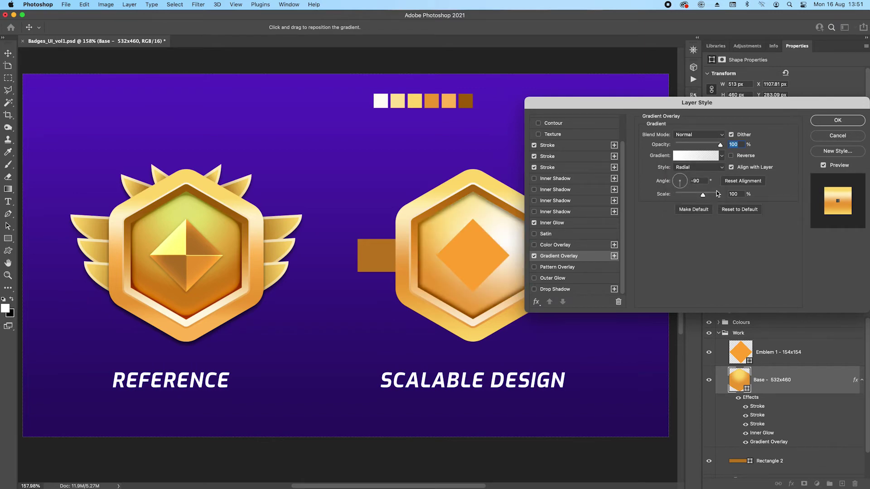
pyautogui.click(737, 182)
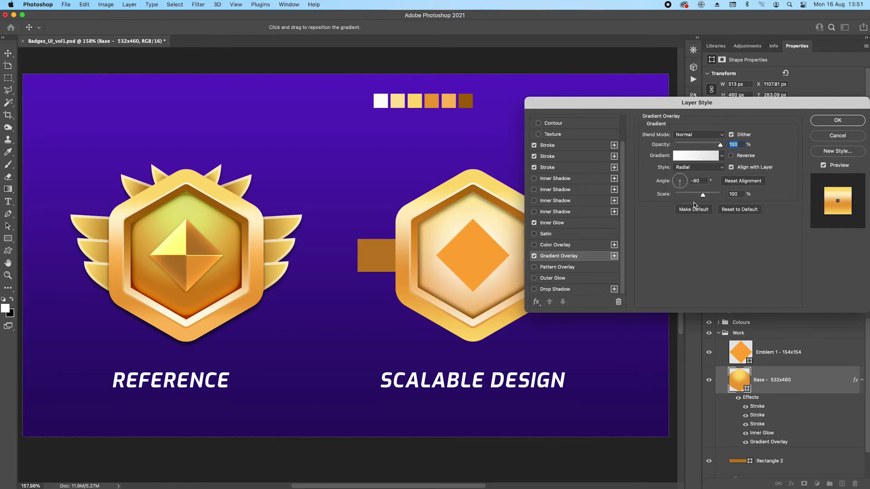
pyautogui.click(697, 181)
pyautogui.write('0')
pyautogui.press('Tab')
pyautogui.write('25')
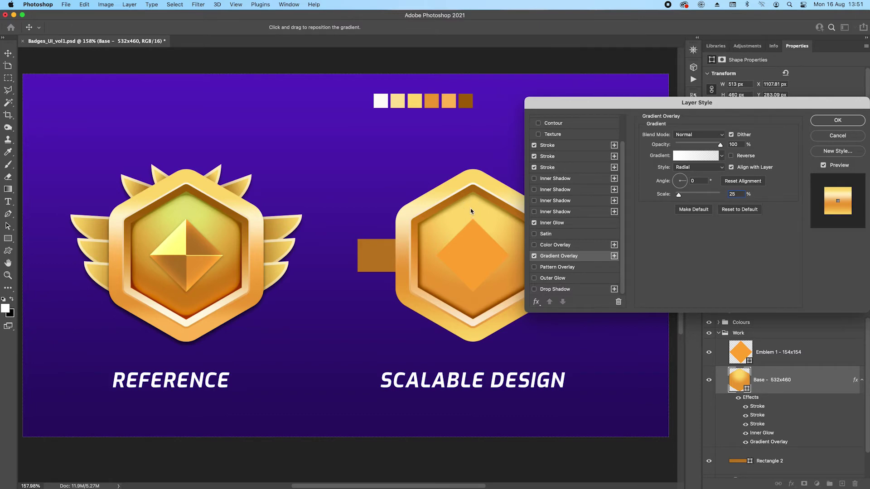
pyautogui.click(838, 120)
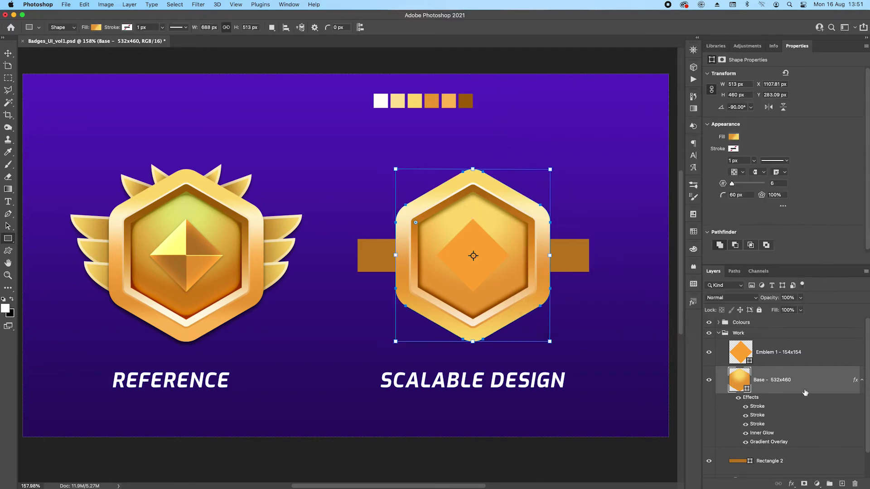
# Reopen the Base layer's Gradient Overlay, position the radial highlight just above the orange diamond and set its scale to 40%.
pyautogui.doubleClick(766, 443)
pyautogui.moveTo(476, 212)
pyautogui.mouseDown()
pyautogui.moveTo(475, 222)
pyautogui.moveTo(474, 213)
pyautogui.mouseUp()
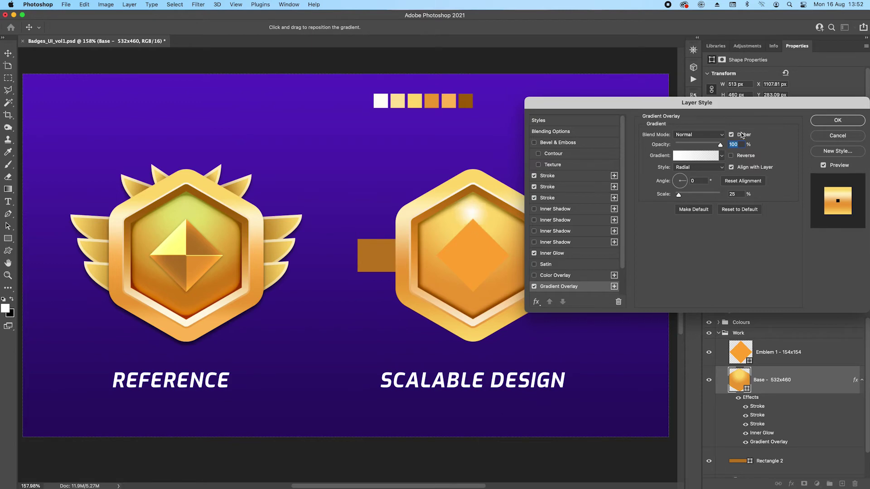
pyautogui.click(734, 194)
pyautogui.write('40')
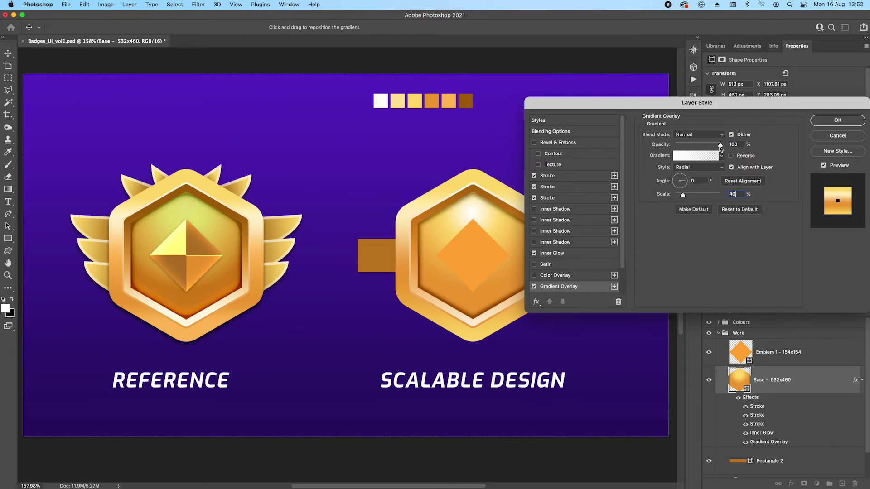
# Try Color Dodge for the Gradient Overlay, then set it to Linear Dodge (Add) with 30% opacity.
pyautogui.click(720, 135)
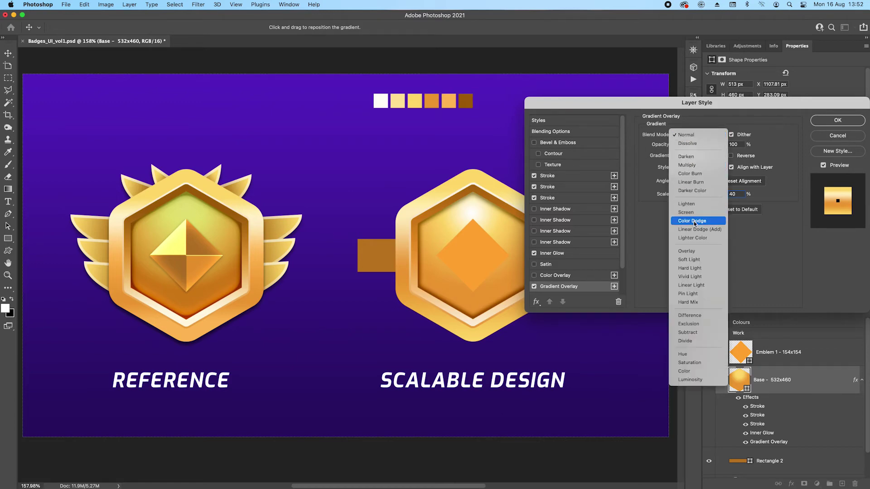
pyautogui.click(694, 221)
pyautogui.click(700, 138)
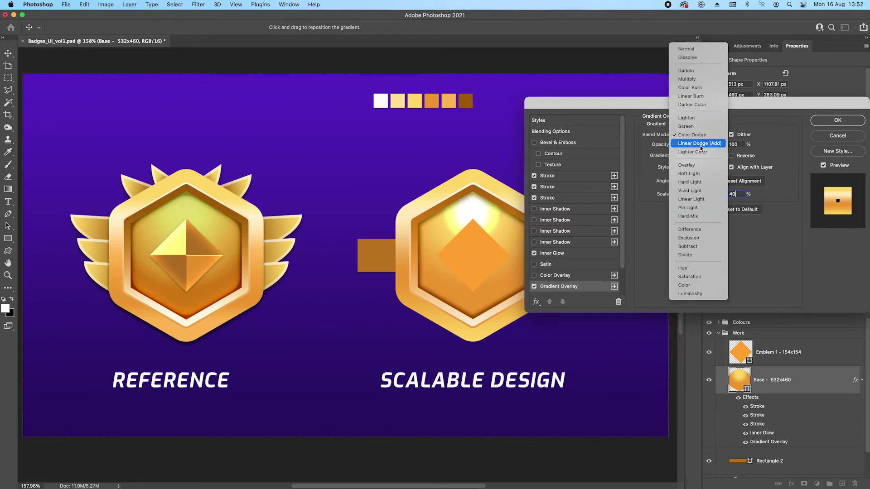
pyautogui.click(701, 143)
pyautogui.moveTo(721, 145); pyautogui.dragTo(688, 146)
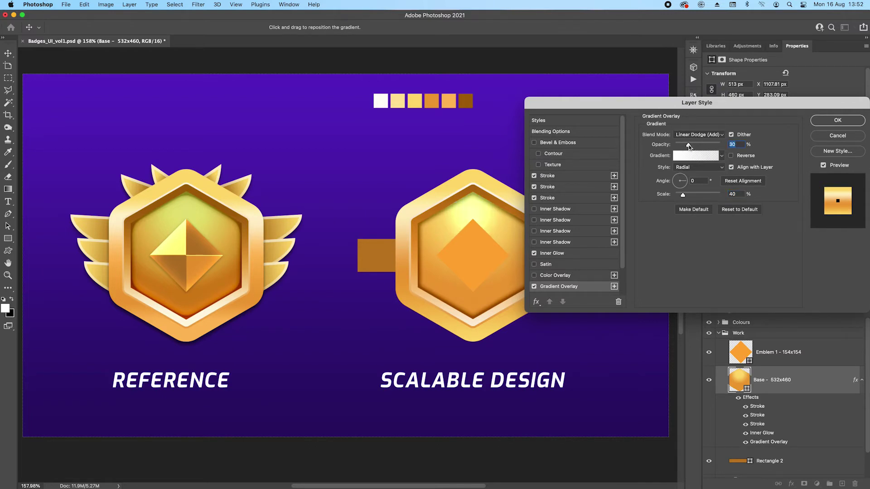
# Fine-tune the Gradient Overlay's scale to 50% and its opacity to 20%.
pyautogui.click(741, 196)
pyautogui.hotkey('shift', 'Down')
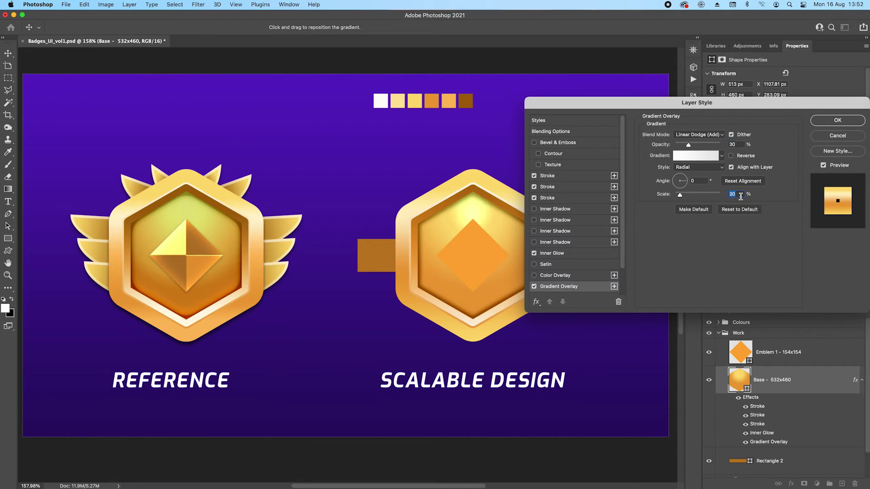
pyautogui.hotkey('shift', 'Up')
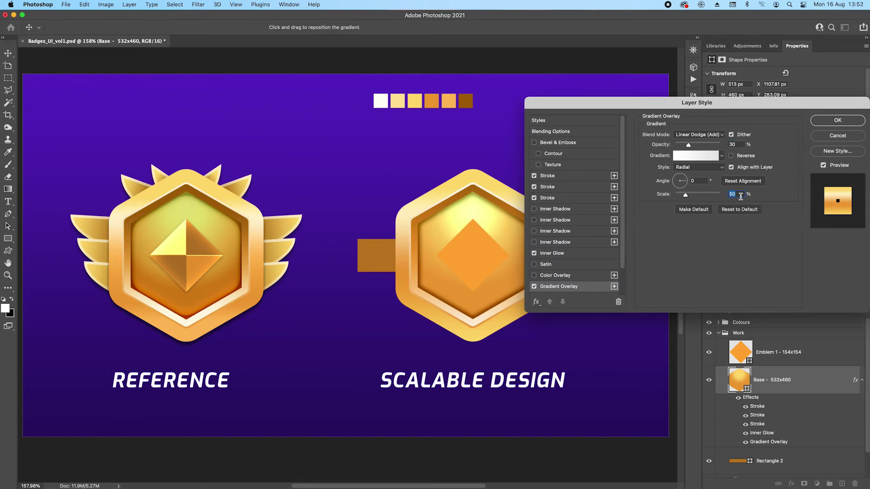
pyautogui.click(741, 144)
pyautogui.hotkey('shift', 'Down')
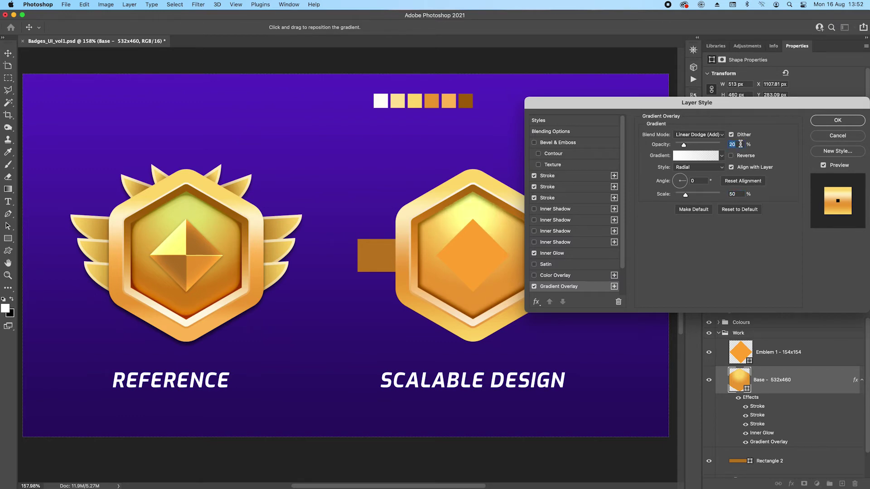
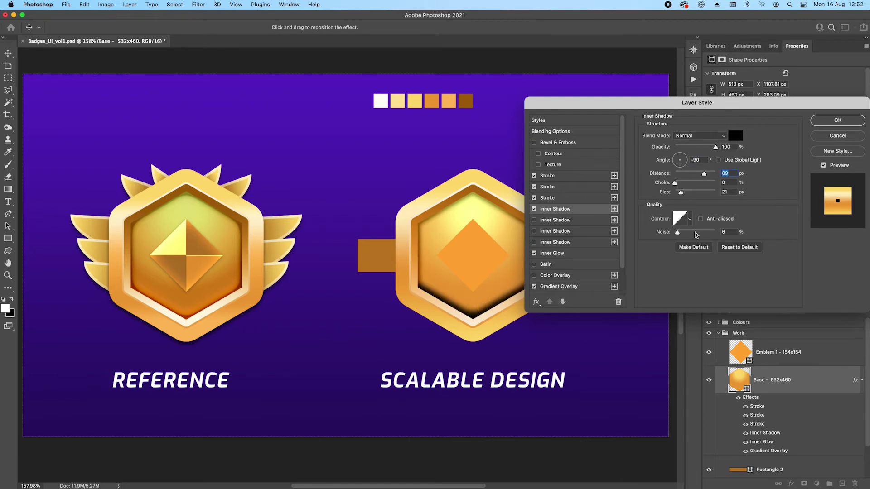
# Set the Inner Shadow's noise to 0% and colour it with the yellow palette swatch (fddb71).
pyautogui.moveTo(677, 233); pyautogui.dragTo(657, 235)
pyautogui.click(735, 135)
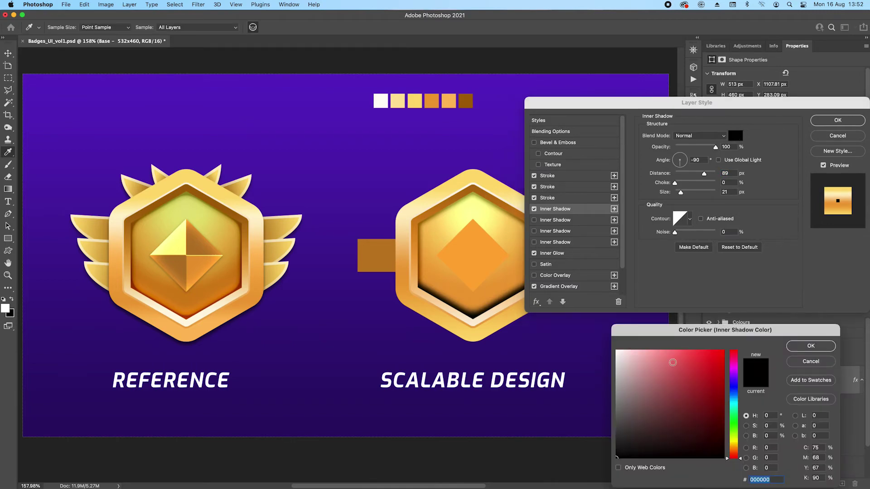
pyautogui.click(411, 99)
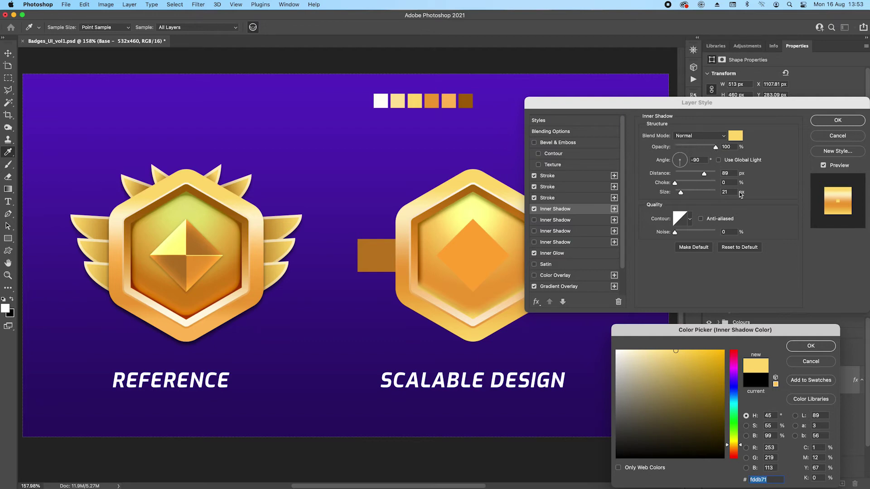
pyautogui.click(810, 347)
# Lower the Inner Shadow's opacity to 29% and set its blend mode to Linear Dodge (Add).
pyautogui.moveTo(716, 147); pyautogui.dragTo(684, 147)
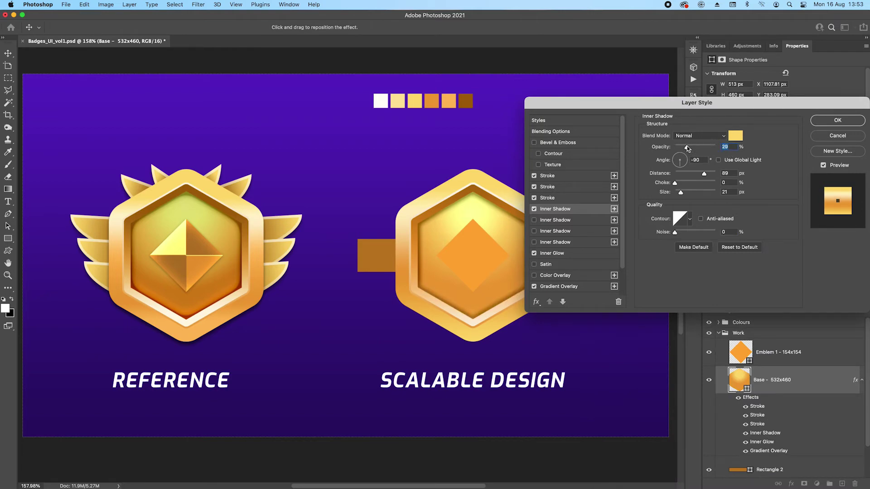
pyautogui.click(694, 136)
pyautogui.click(698, 231)
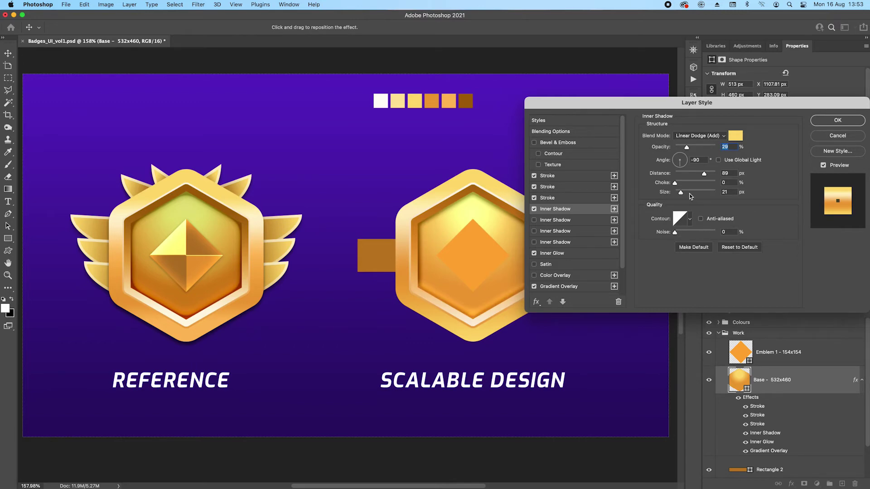
# Refine the Inner Shadow to 18% opacity, 29 px size and a distance of about 91 px, and apply the layer style.
pyautogui.moveTo(681, 195); pyautogui.dragTo(683, 150)
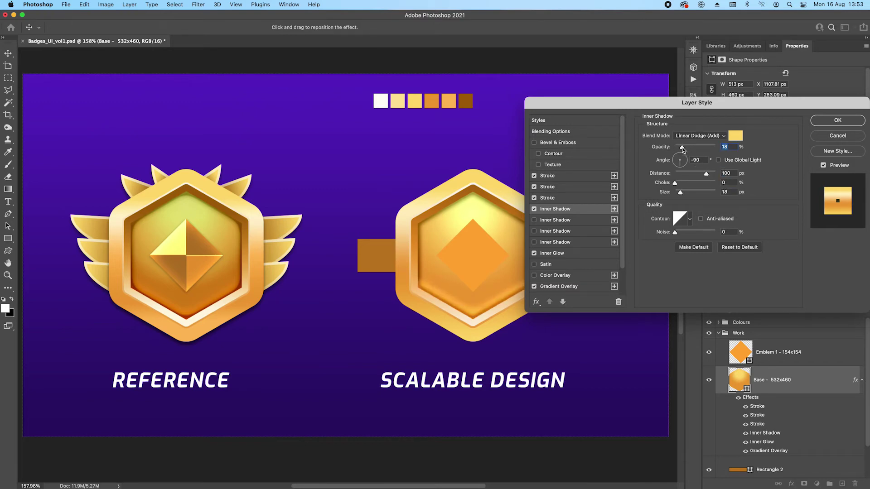
pyautogui.moveTo(684, 194); pyautogui.dragTo(706, 176)
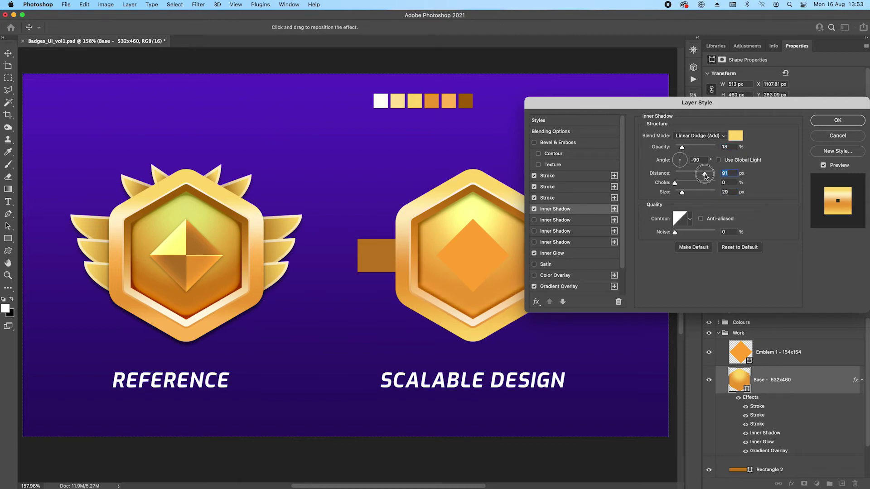
pyautogui.moveTo(707, 176); pyautogui.dragTo(704, 177)
pyautogui.press('Up')
pyautogui.press('Up')
pyautogui.press('Up')
pyautogui.press('Up')
pyautogui.click(833, 122)
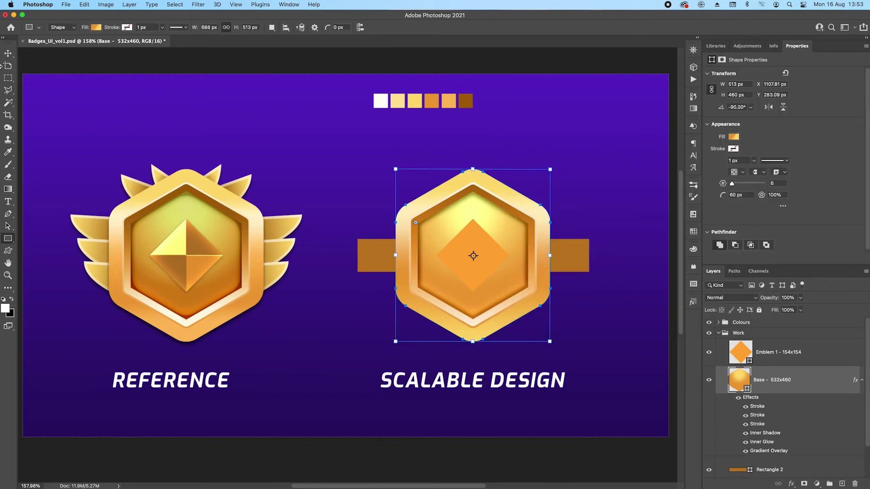
# Enable Bevel & Emboss on the Emblem 1 diamond and reset its settings to the defaults.
pyautogui.click(11, 54)
pyautogui.click(475, 245)
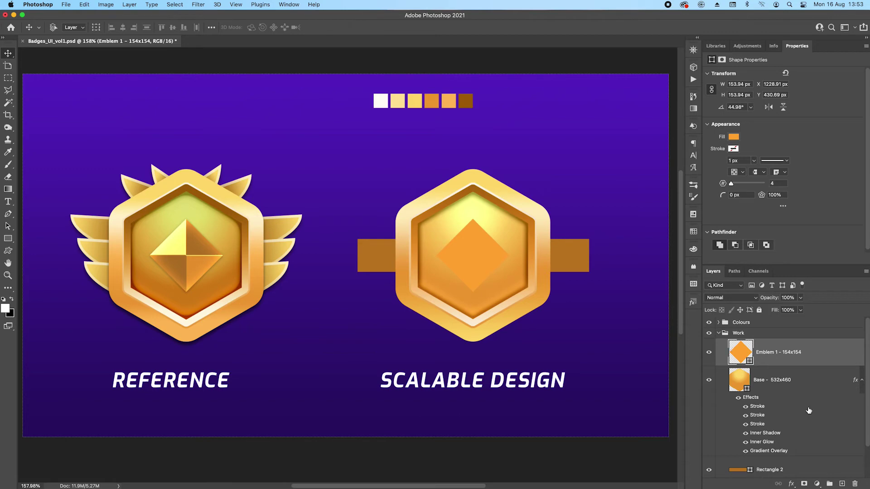
pyautogui.click(791, 484)
pyautogui.click(821, 373)
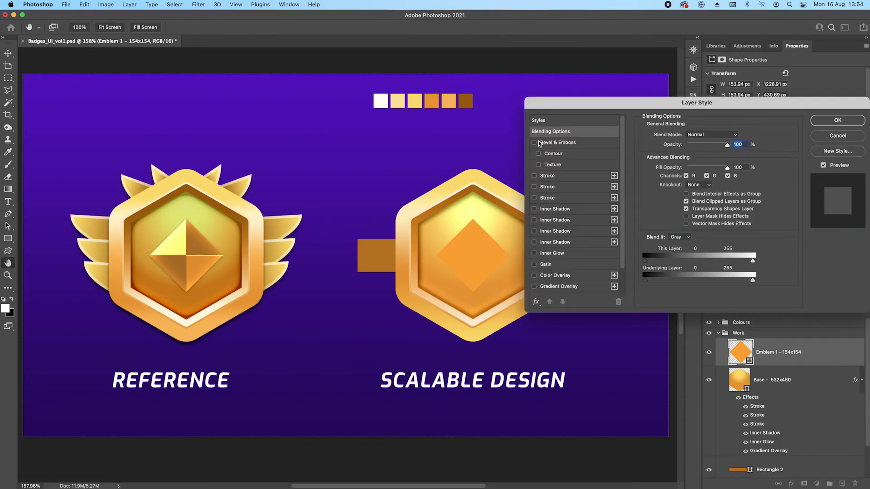
pyautogui.moveTo(553, 104); pyautogui.dragTo(576, 118)
pyautogui.click(557, 156)
pyautogui.moveTo(624, 130); pyautogui.dragTo(127, 81)
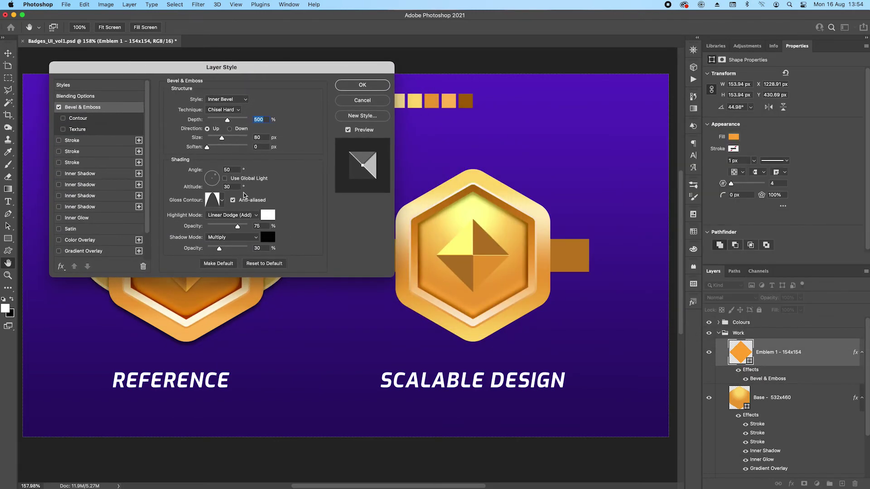
pyautogui.click(277, 265)
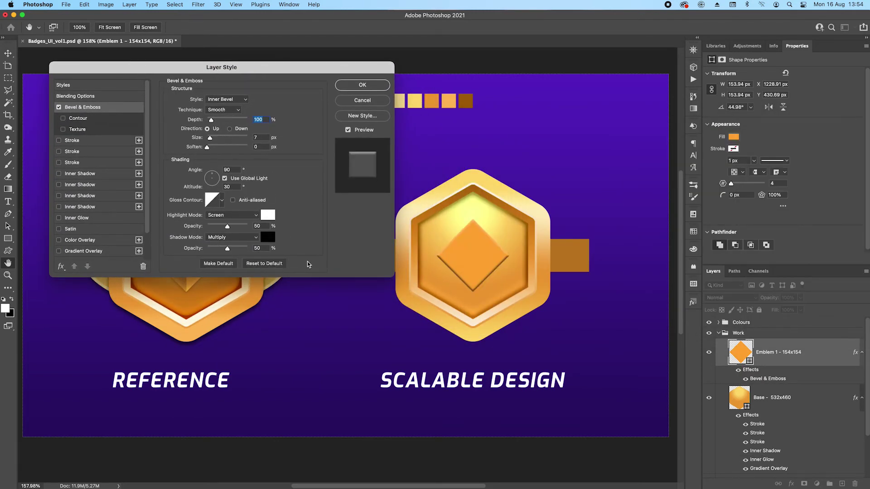
# Set the emblem's bevel to the Chisel Hard technique with 500% depth and an 80 px size.
pyautogui.click(231, 111)
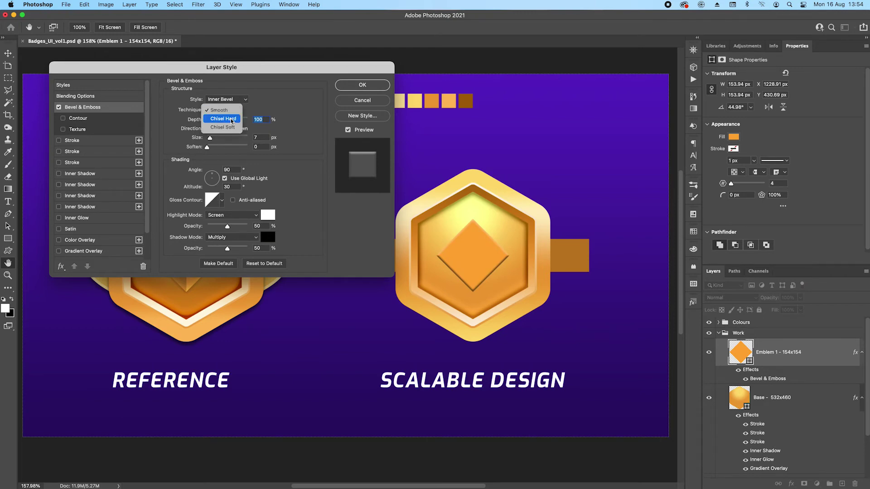
pyautogui.click(235, 120)
pyautogui.write('500')
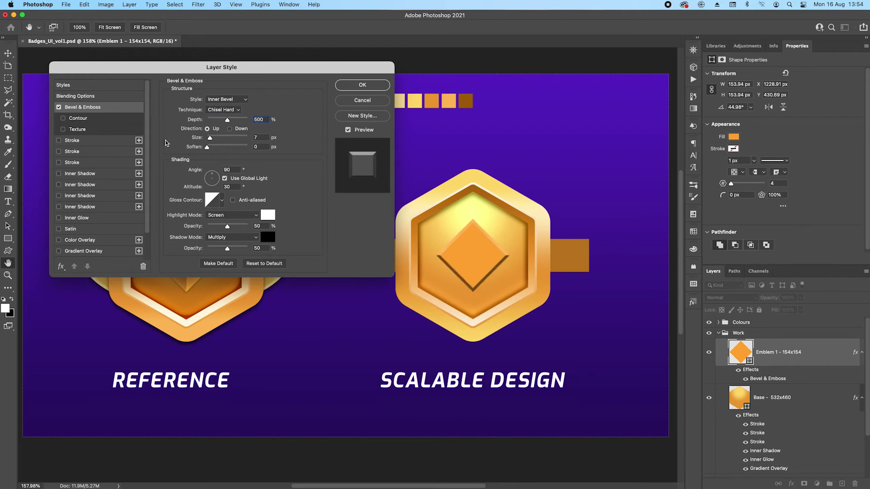
pyautogui.press('Tab')
pyautogui.write('79')
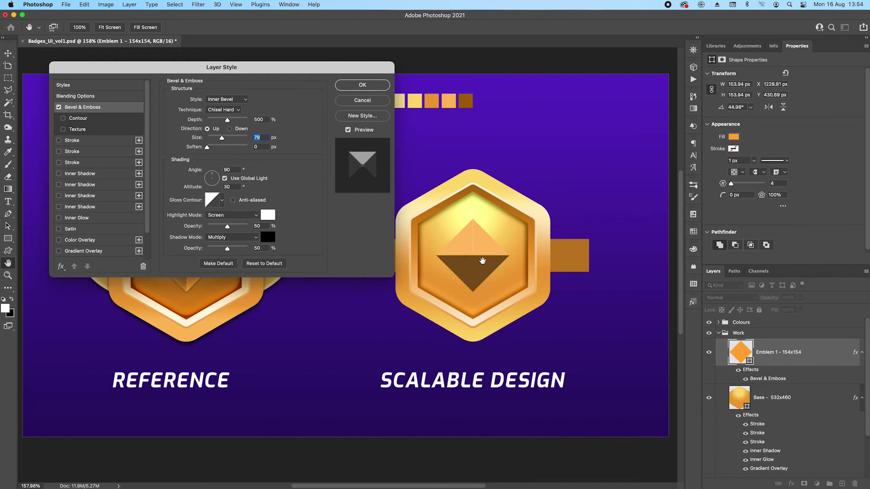
pyautogui.moveTo(222, 137); pyautogui.dragTo(226, 142)
# Set the bevel's shading angle to 50° and choose the cone-shaped gloss contour.
pyautogui.doubleClick(226, 170)
pyautogui.write('50')
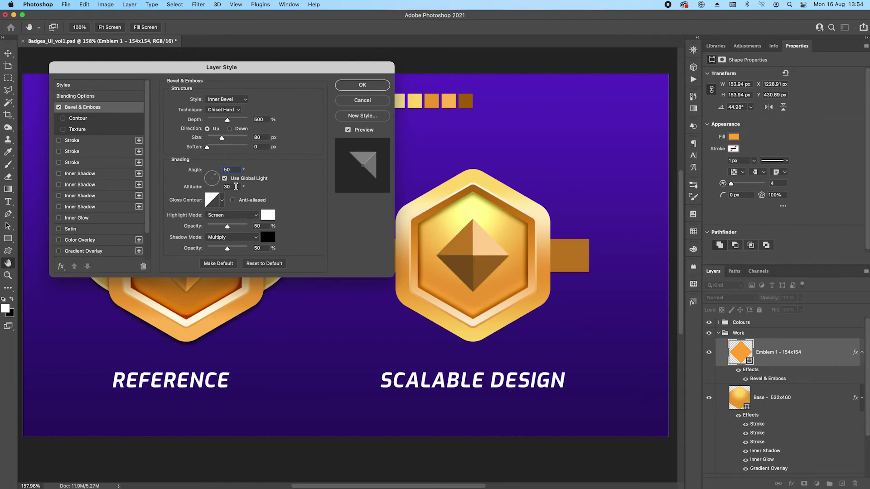
pyautogui.press('Tab')
pyautogui.click(222, 200)
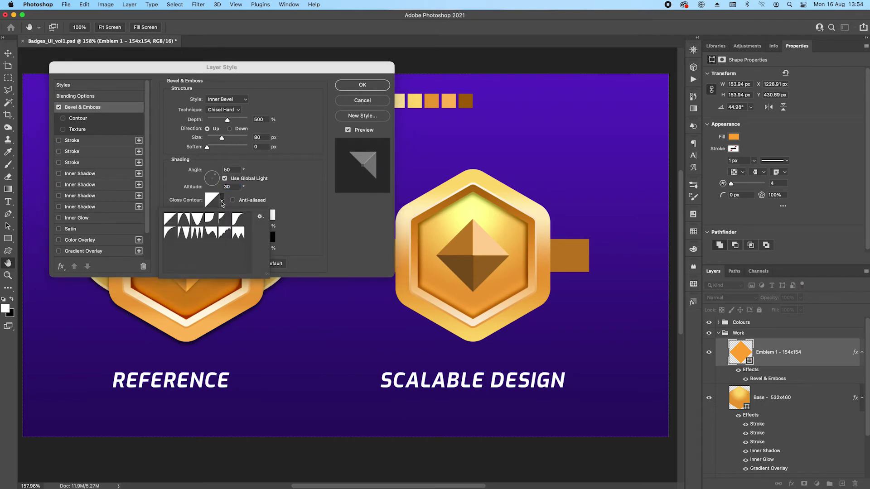
pyautogui.click(184, 221)
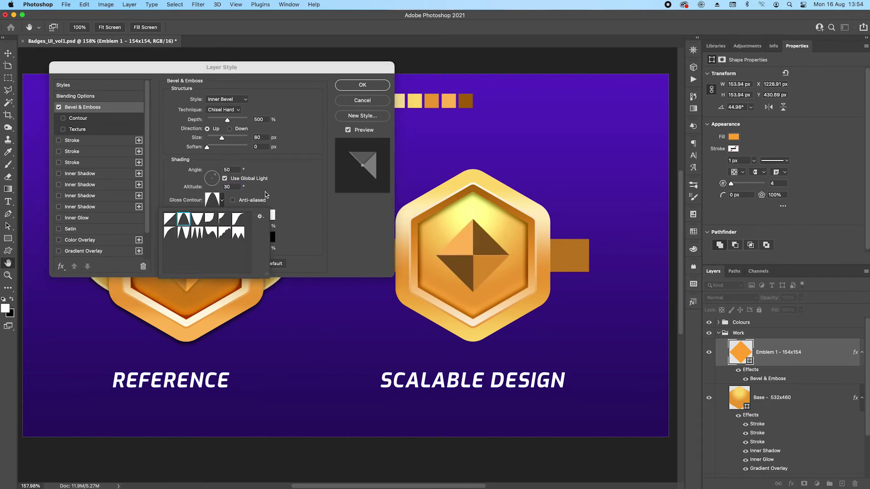
# Anti-alias the bevel's gloss contour, and set its highlight to Linear Dodge (Add) at 75% opacity and its shadow to 30%.
pyautogui.click(253, 205)
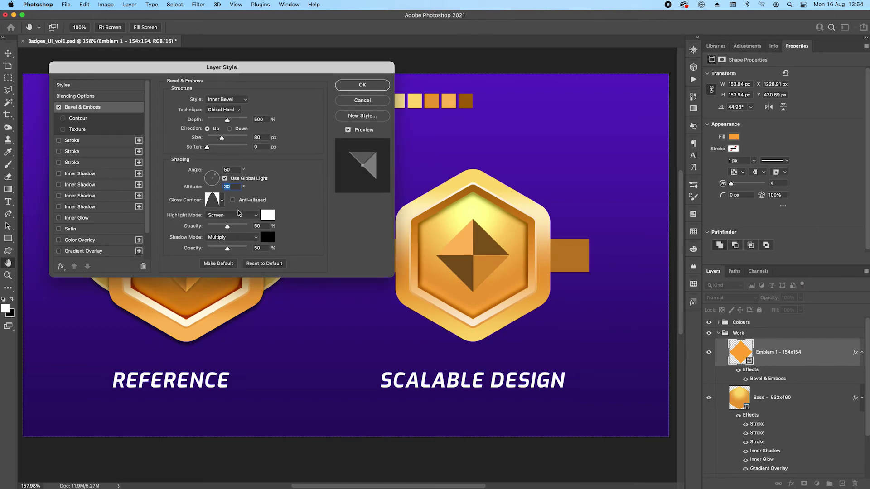
pyautogui.click(233, 200)
pyautogui.click(230, 217)
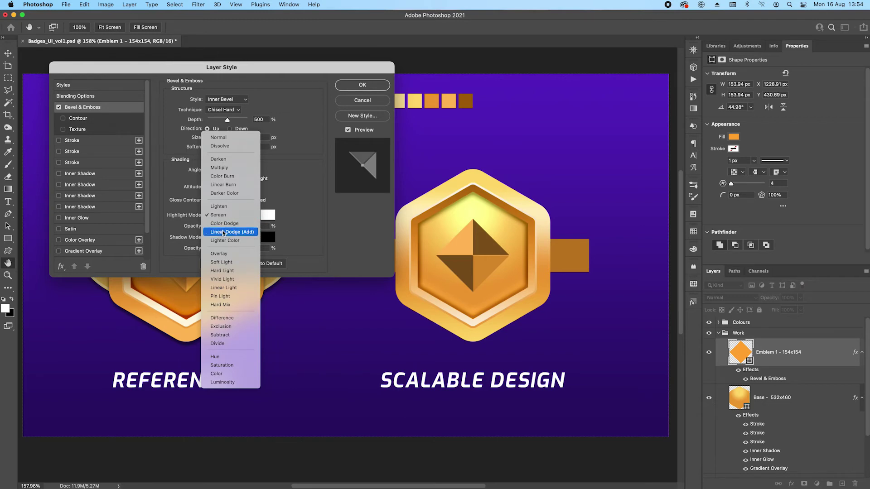
pyautogui.click(232, 231)
pyautogui.moveTo(233, 227); pyautogui.dragTo(238, 227)
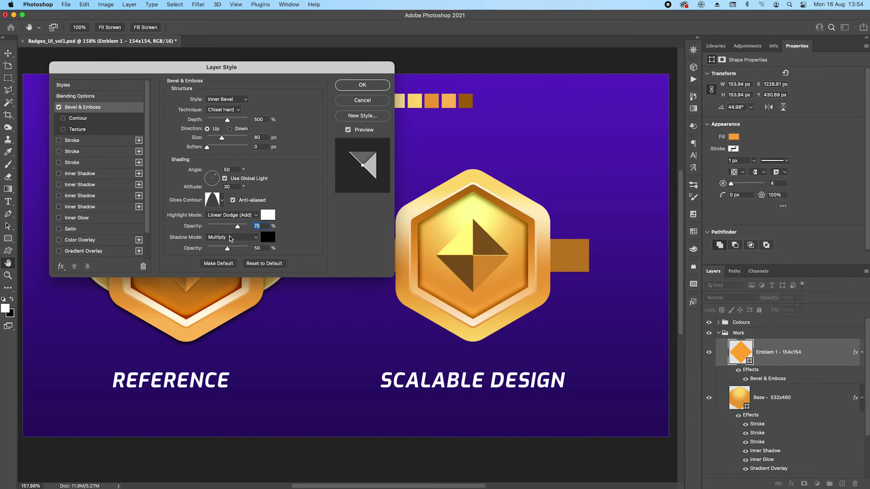
pyautogui.moveTo(228, 252); pyautogui.dragTo(220, 251)
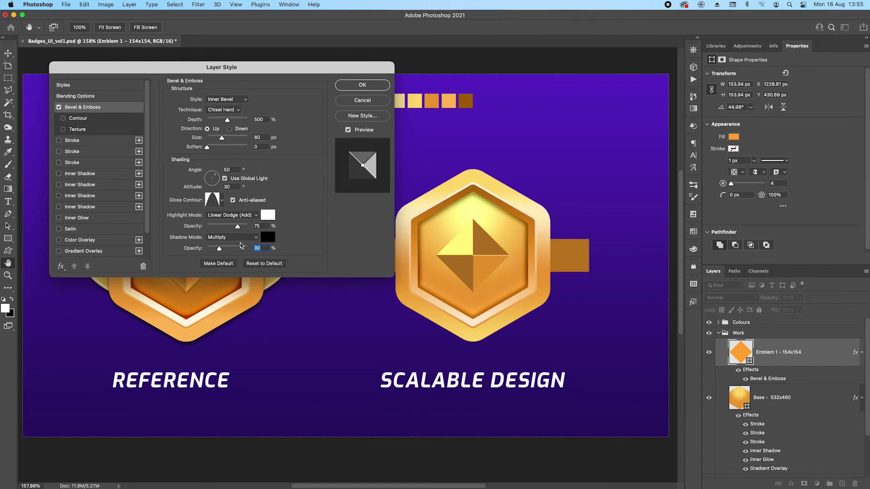
# Add a Drop Shadow to the emblem, keeping its preset settings, and apply the layer style.
pyautogui.scroll(-1, 130, 229)
pyautogui.scroll(-3, 129, 229)
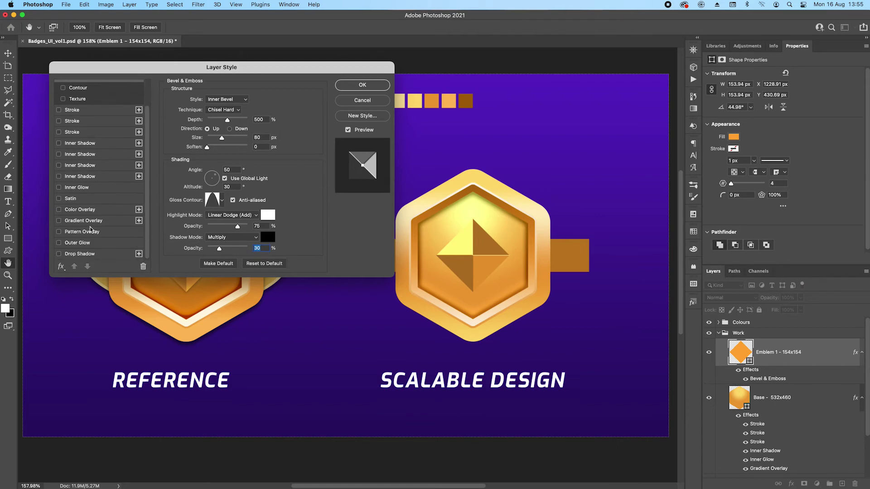
pyautogui.click(59, 254)
pyautogui.click(79, 255)
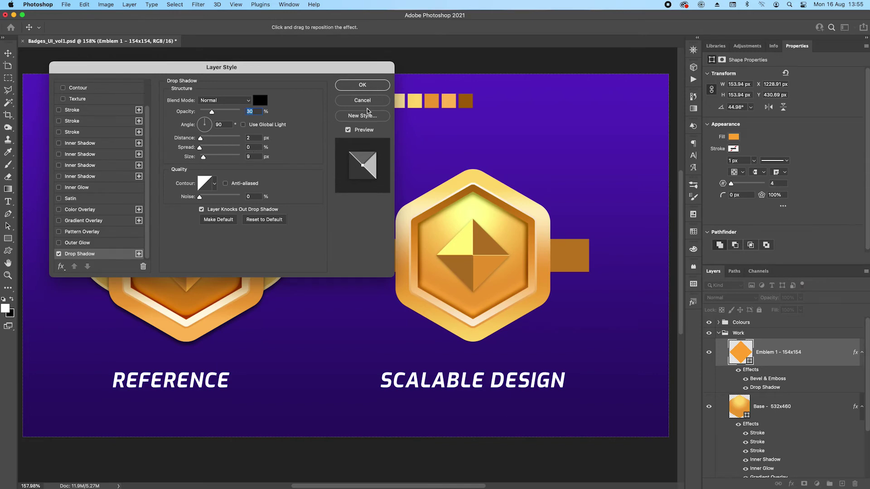
pyautogui.click(362, 86)
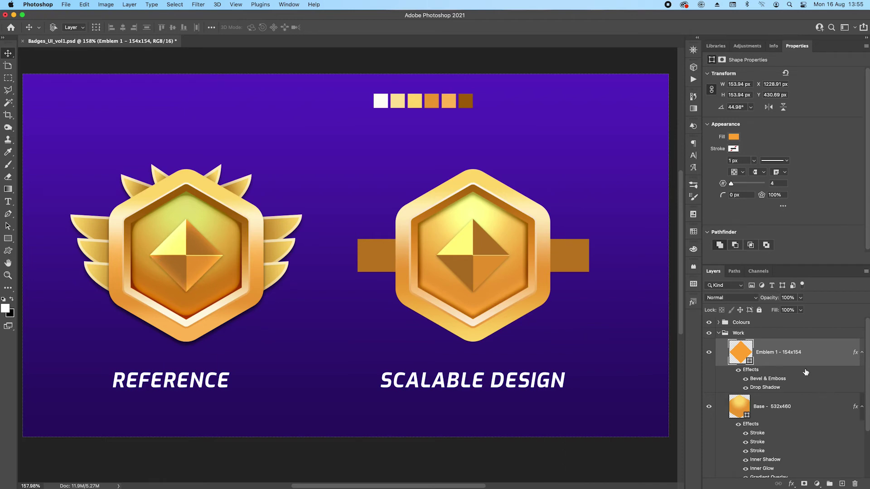
# Duplicate the Emblem 1 layer, strip the copy of its layer style and set its fill to 0%.
pyautogui.moveTo(818, 352); pyautogui.dragTo(816, 342)
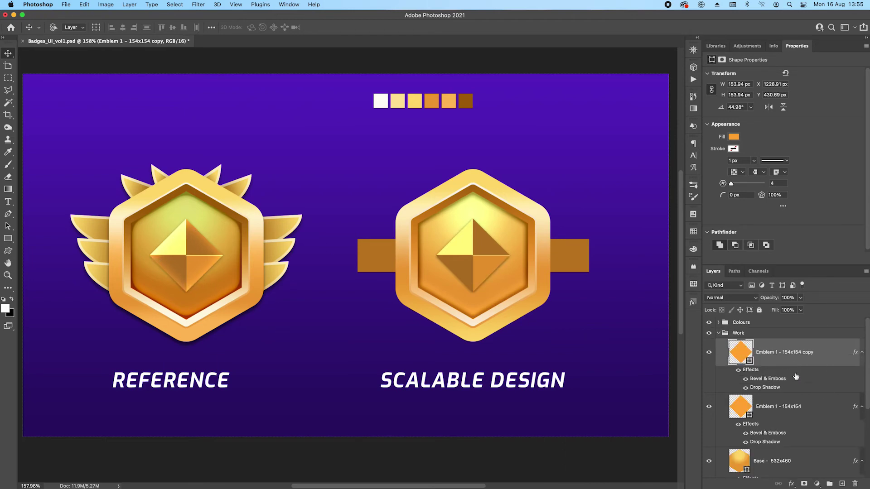
pyautogui.rightClick(832, 356)
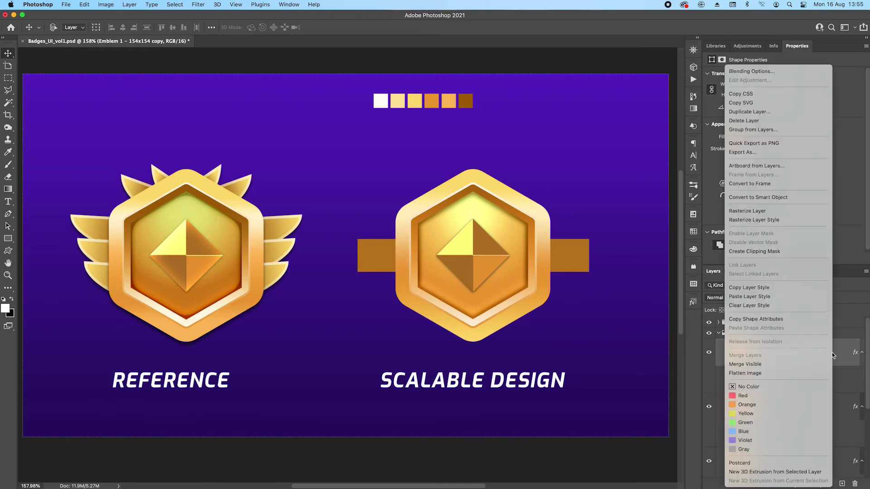
pyautogui.click(760, 307)
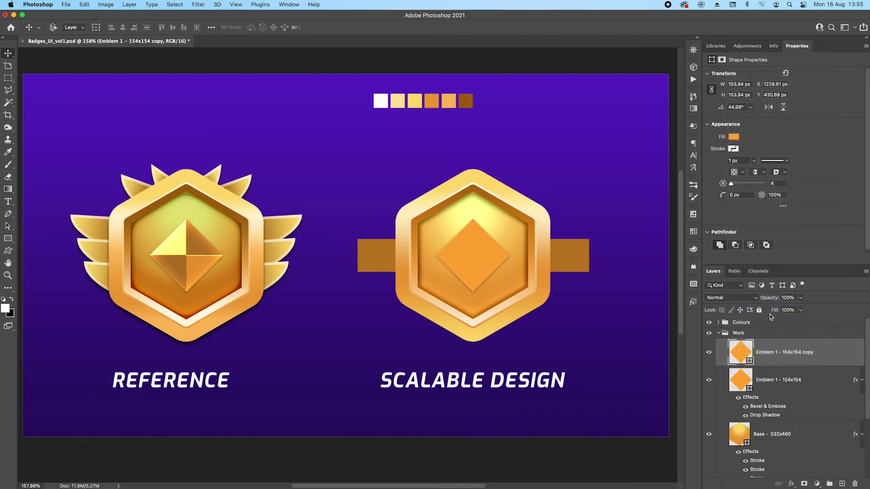
pyautogui.click(800, 311)
pyautogui.moveTo(800, 322); pyautogui.dragTo(752, 322)
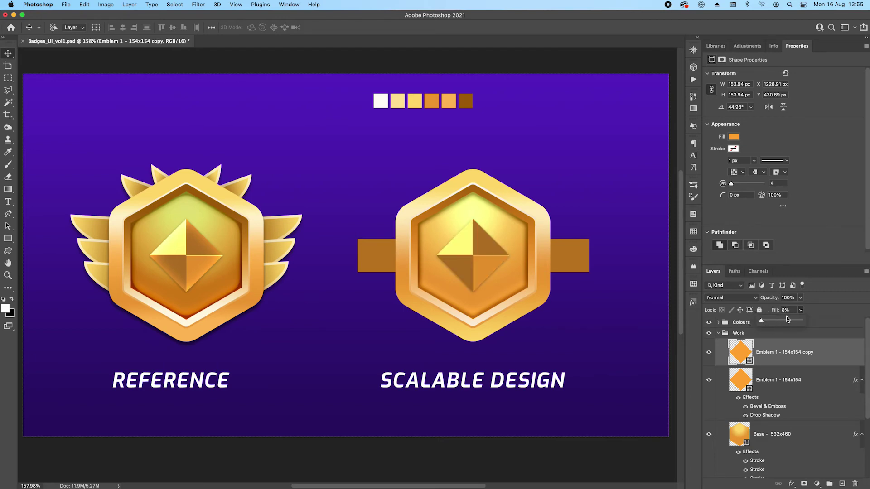
# Add an Inner Glow to the emblem copy, coloured with the pale yellow from the second palette swatch.
pyautogui.click(791, 483)
pyautogui.click(812, 372)
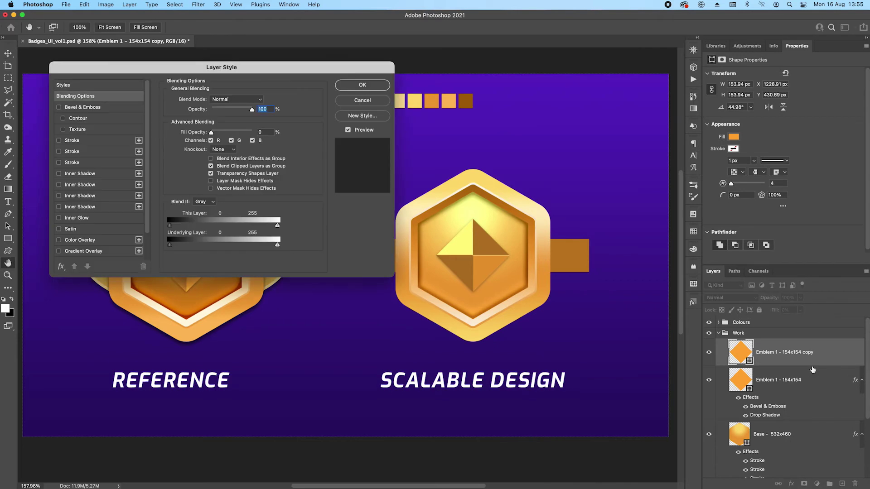
pyautogui.moveTo(249, 69); pyautogui.dragTo(439, 30)
pyautogui.click(249, 180)
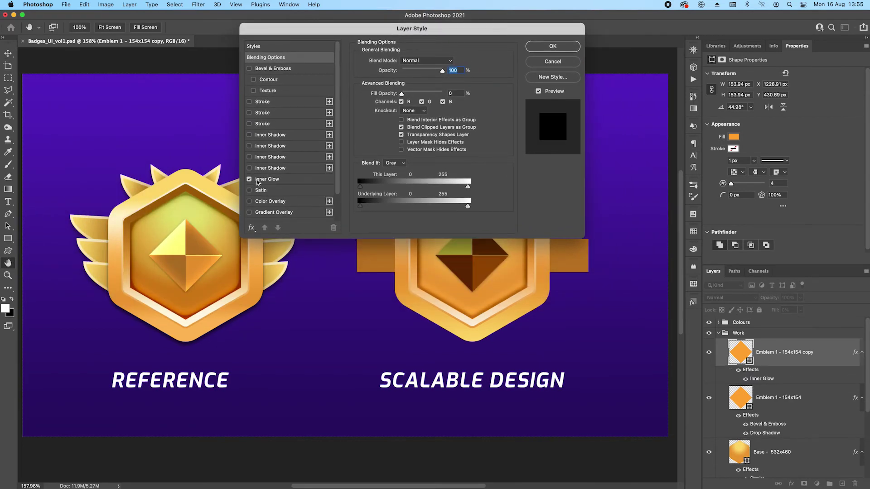
pyautogui.click(271, 180)
pyautogui.click(378, 92)
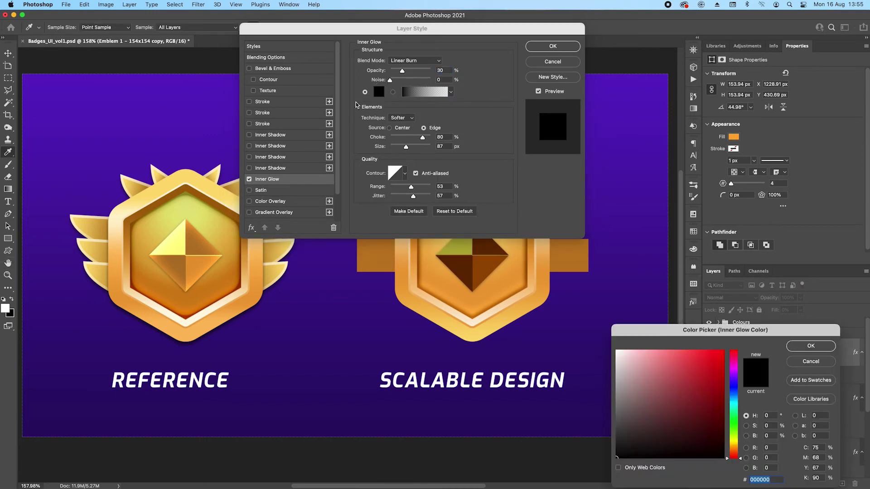
pyautogui.moveTo(392, 30); pyautogui.dragTo(204, 52)
pyautogui.click(401, 94)
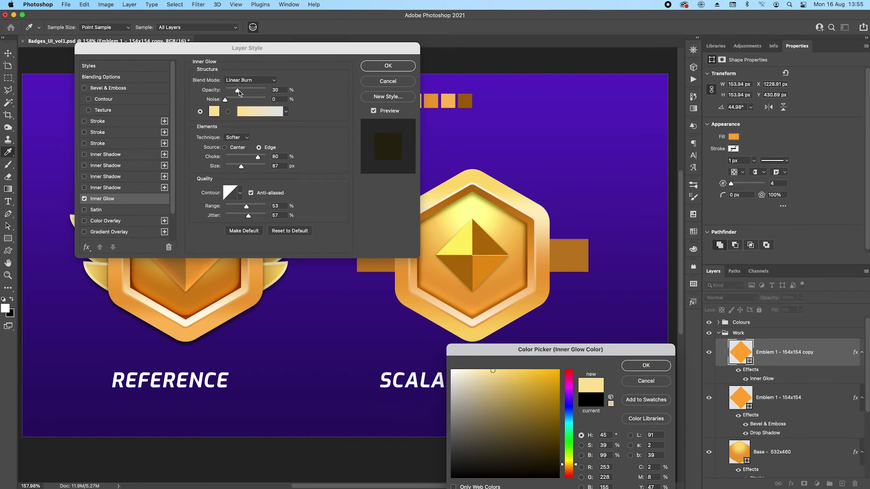
pyautogui.click(646, 366)
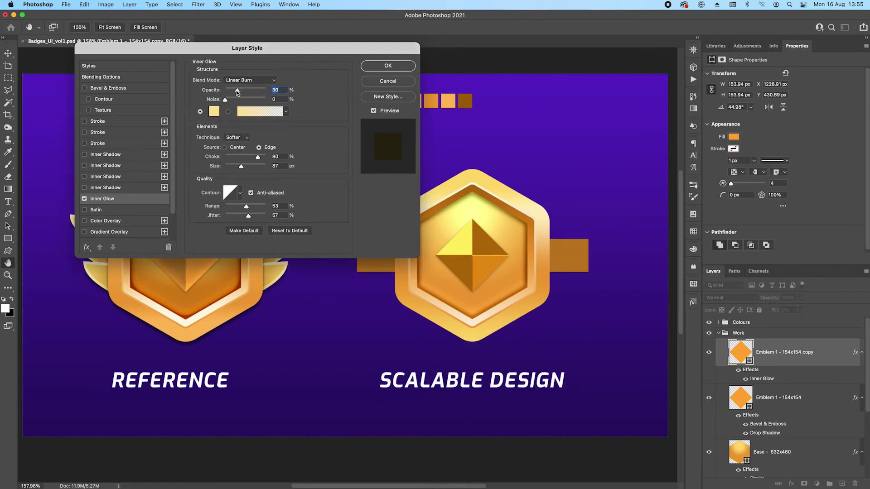
# Set the Inner Glow to Linear Dodge (Add) with about 21% opacity, 0% choke and 29 px size, and apply the layer style.
pyautogui.moveTo(237, 91); pyautogui.dragTo(270, 86)
pyautogui.moveTo(242, 166); pyautogui.dragTo(231, 164)
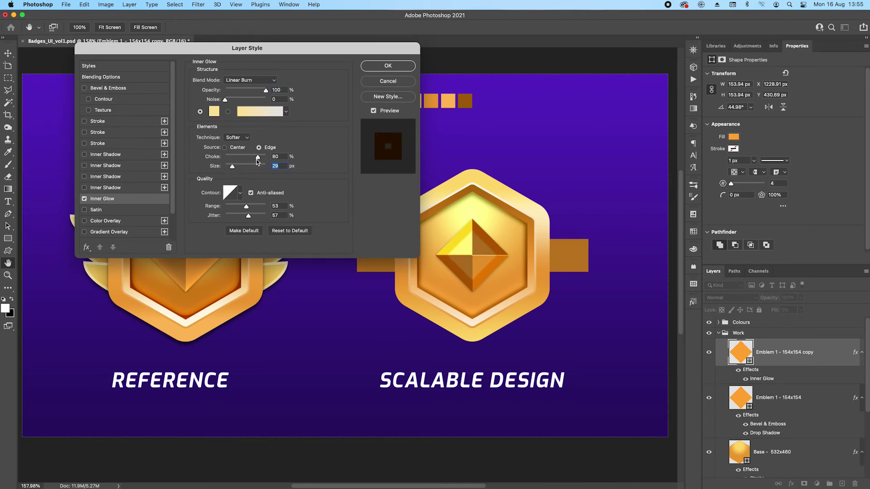
pyautogui.moveTo(258, 158)
pyautogui.mouseDown()
pyautogui.moveTo(223, 157)
pyautogui.moveTo(232, 169)
pyautogui.mouseUp()
pyautogui.click(253, 80)
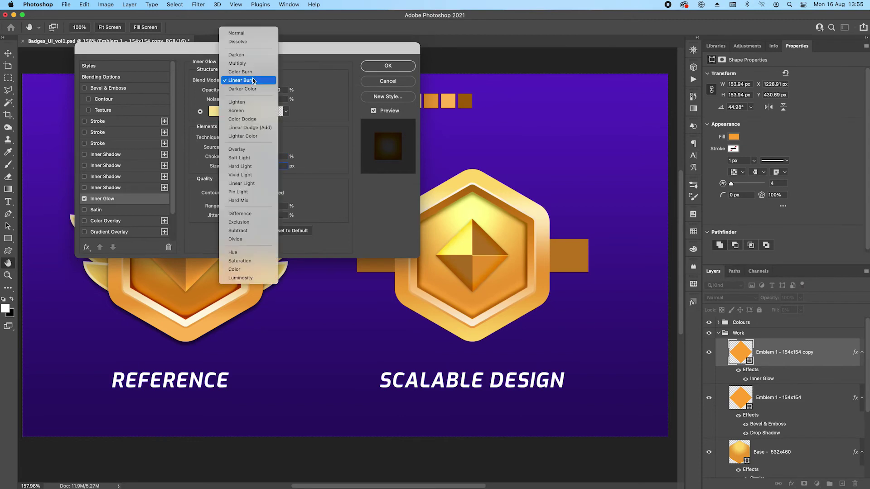
pyautogui.click(245, 129)
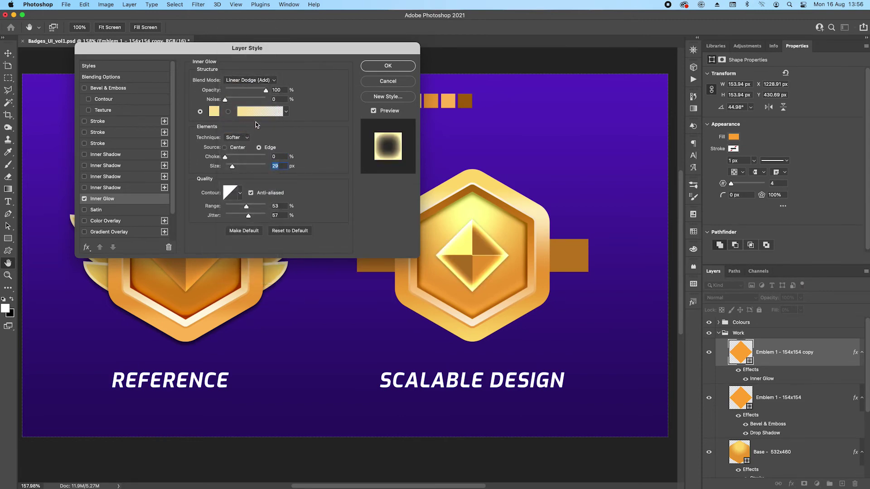
pyautogui.moveTo(266, 90); pyautogui.dragTo(234, 92)
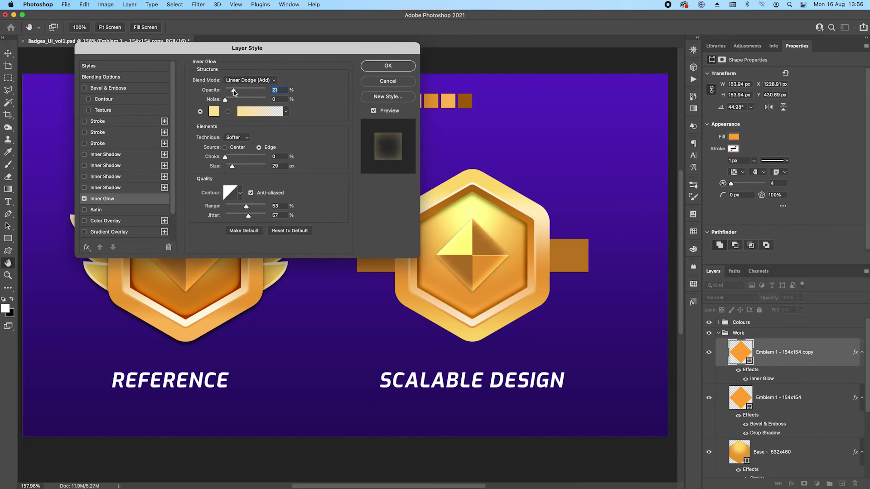
pyautogui.click(285, 91)
pyautogui.click(386, 67)
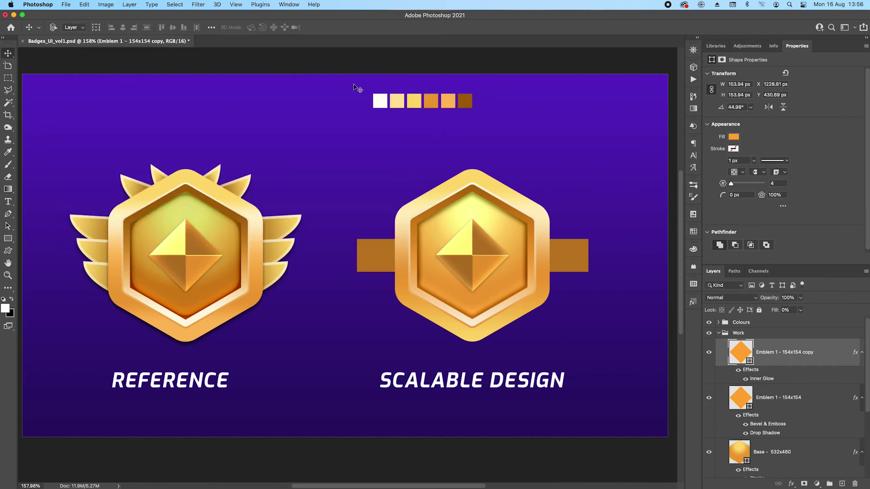
# Switch the fill of the brown rectangle behind the badge from a solid colour to a gradient.
pyautogui.click(570, 259)
pyautogui.scroll(-3, 770, 439)
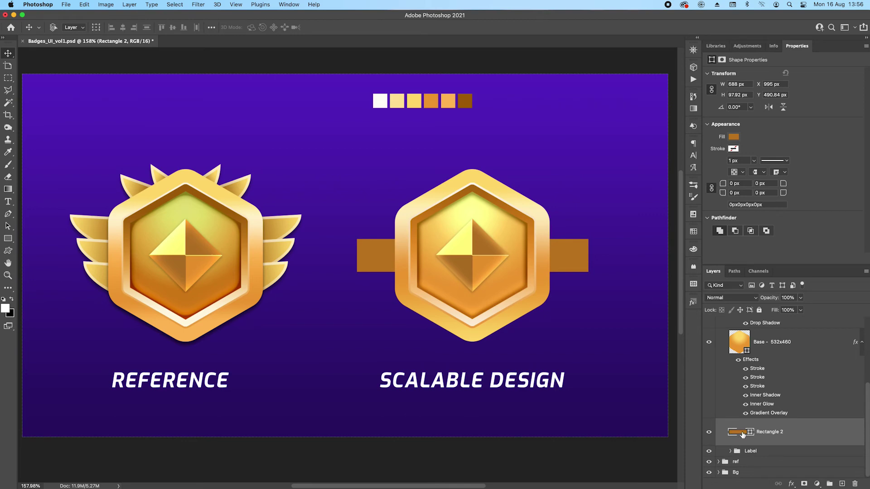
pyautogui.click(8, 239)
pyautogui.click(97, 27)
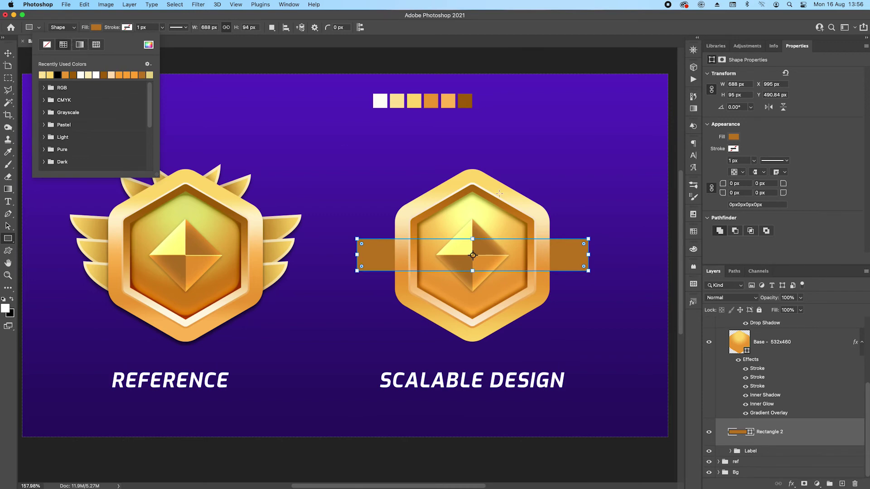
pyautogui.click(780, 350)
pyautogui.click(788, 442)
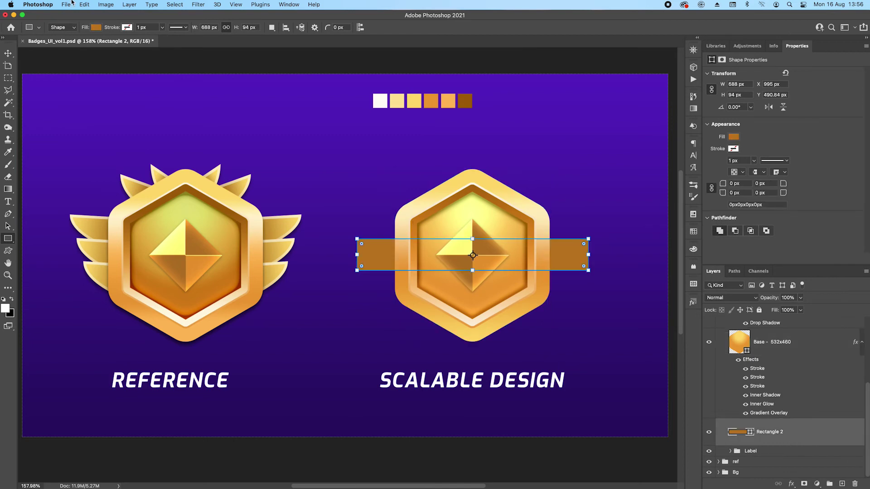
pyautogui.click(96, 28)
pyautogui.click(80, 44)
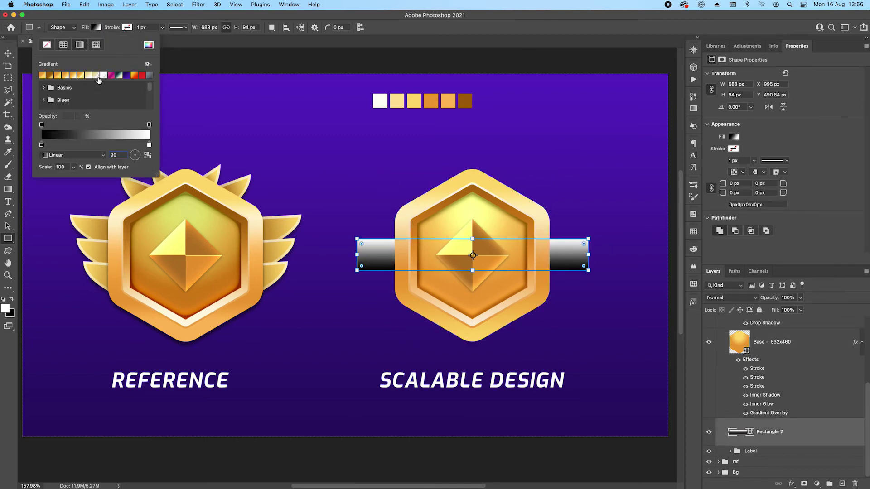
pyautogui.click(8, 54)
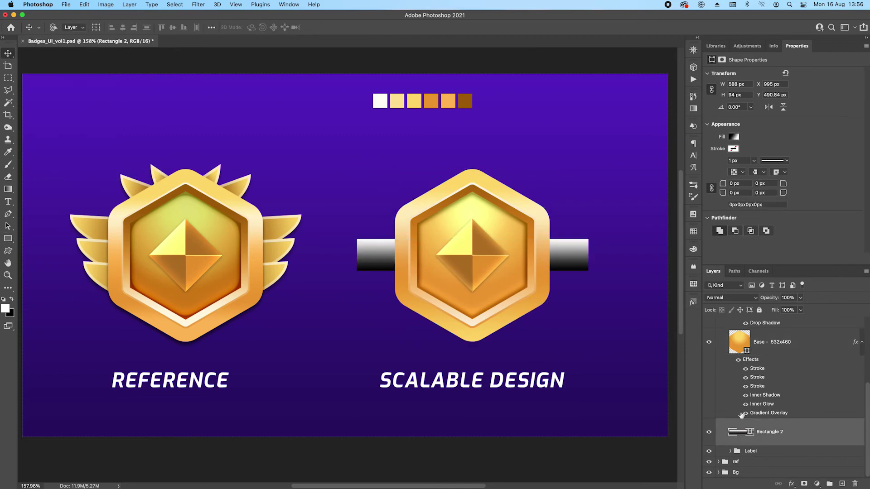
# Edit the rectangle's gradient fill and set its black starting stop to the dark brown palette colour, #a66508.
pyautogui.doubleClick(739, 433)
pyautogui.moveTo(273, 186); pyautogui.dragTo(306, 292)
pyautogui.click(307, 302)
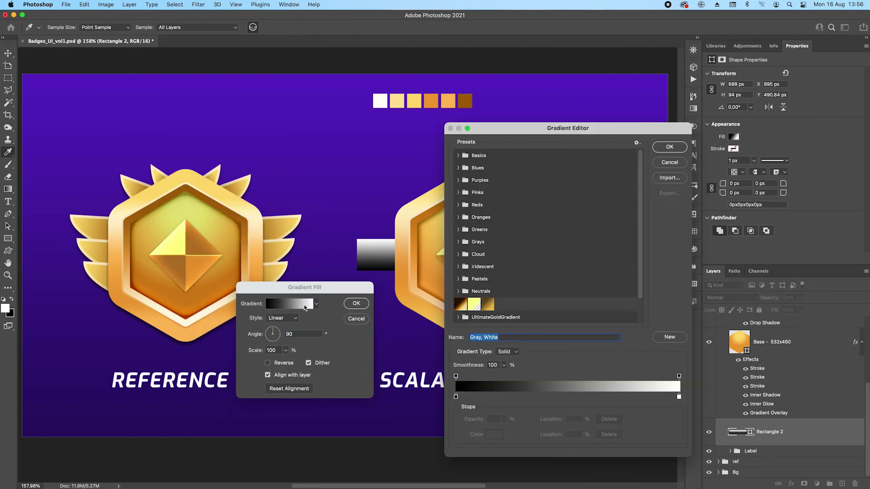
pyautogui.click(456, 398)
pyautogui.click(494, 434)
pyautogui.click(467, 97)
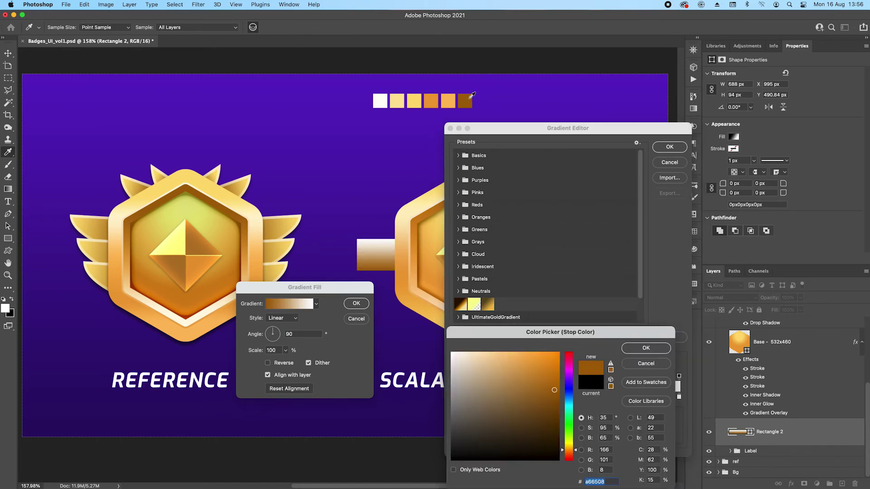
pyautogui.click(646, 349)
# Set the gradient's white end stop to the pale yellow palette colour, #fde49b.
pyautogui.click(680, 398)
pyautogui.click(494, 437)
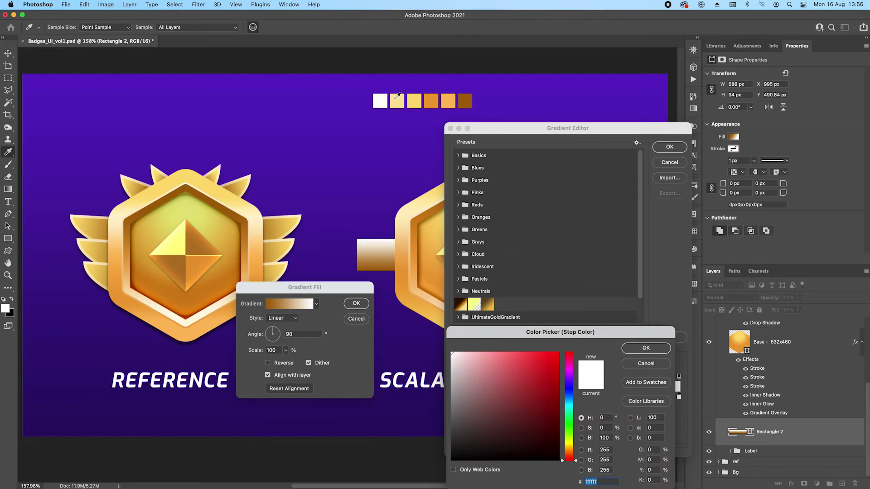
pyautogui.click(398, 97)
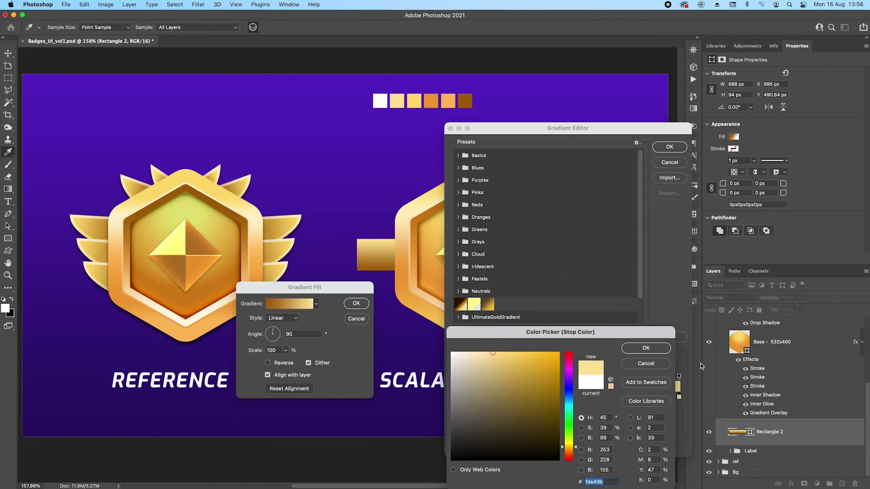
pyautogui.click(664, 352)
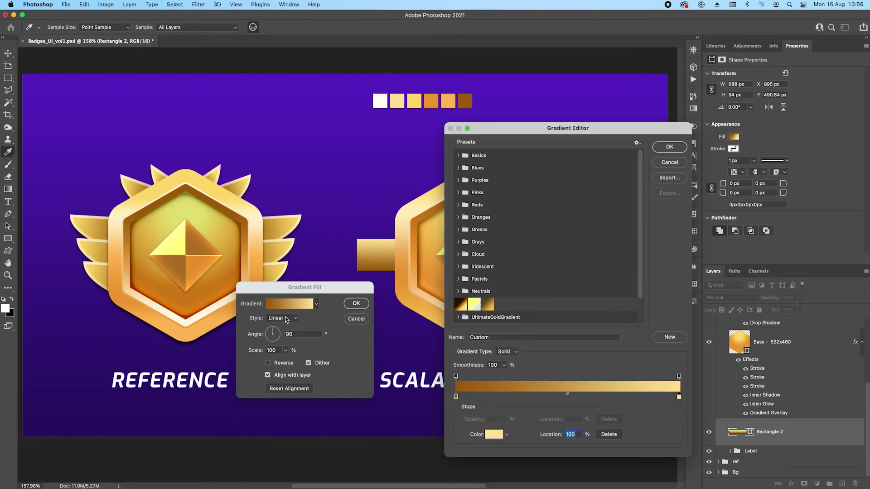
# Move the gradient's brown stop to about 26% and its pale yellow stop to about 75%, and accept the gradient.
pyautogui.moveTo(456, 398); pyautogui.dragTo(515, 403)
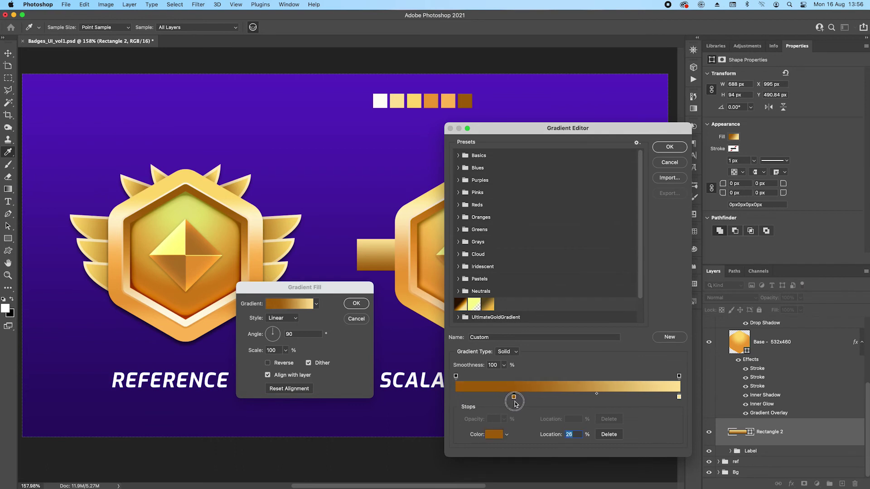
pyautogui.moveTo(679, 398); pyautogui.dragTo(623, 397)
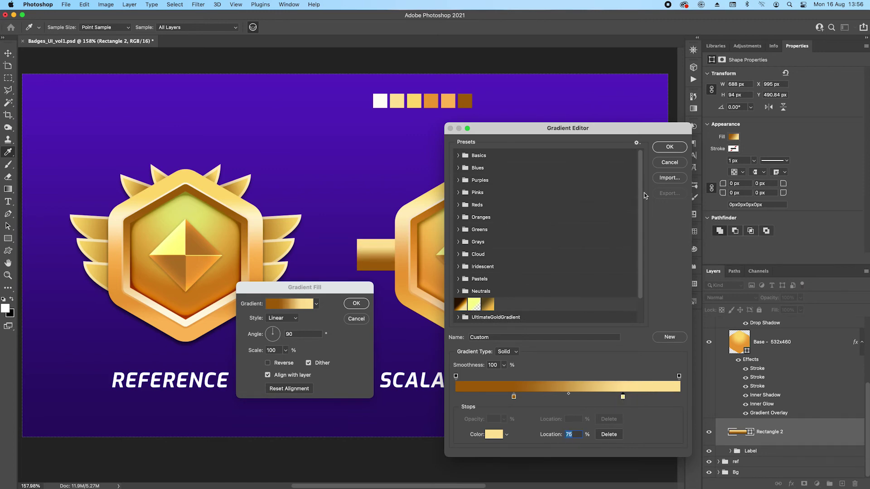
pyautogui.click(668, 149)
# Change the rectangle's gradient fill to the Radial style with an angle of 0°.
pyautogui.click(280, 319)
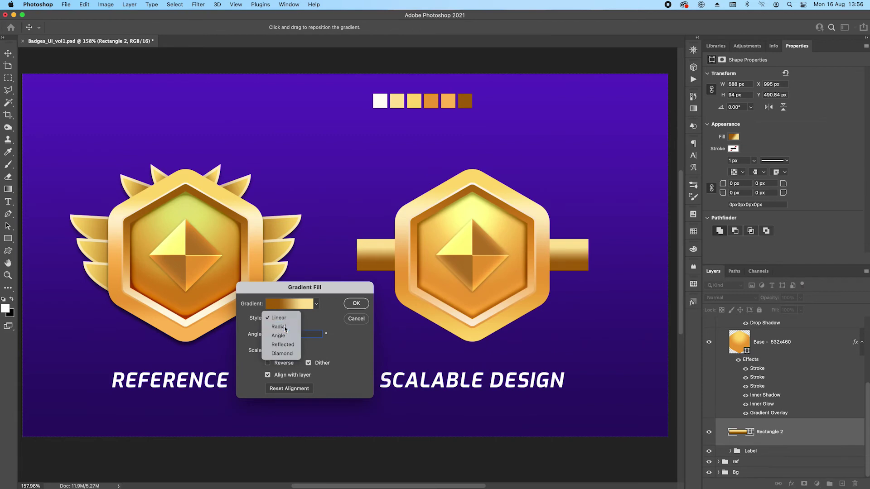
pyautogui.click(281, 327)
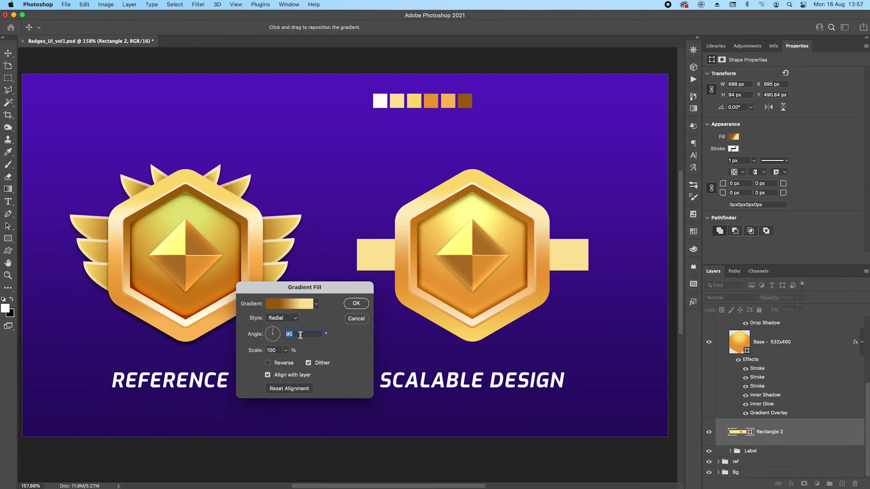
pyautogui.write('0')
# Set the radial gradient's scale to 150% and accept the gradient fill.
pyautogui.press('Tab')
pyautogui.hotkey('shift', 'Up')
pyautogui.hotkey('shift', 'Up')
pyautogui.hotkey('shift', 'Up')
pyautogui.hotkey('shift', 'Up')
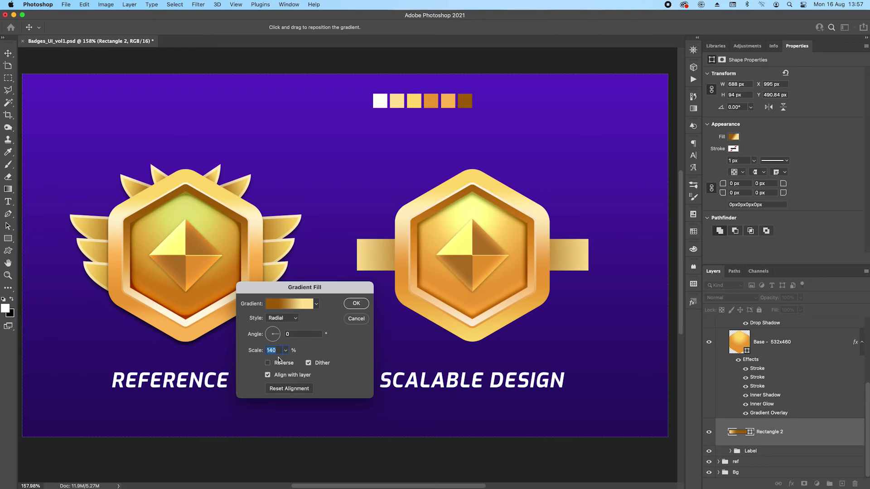
pyautogui.hotkey('shift', 'Up')
pyautogui.hotkey('shift', 'Up')
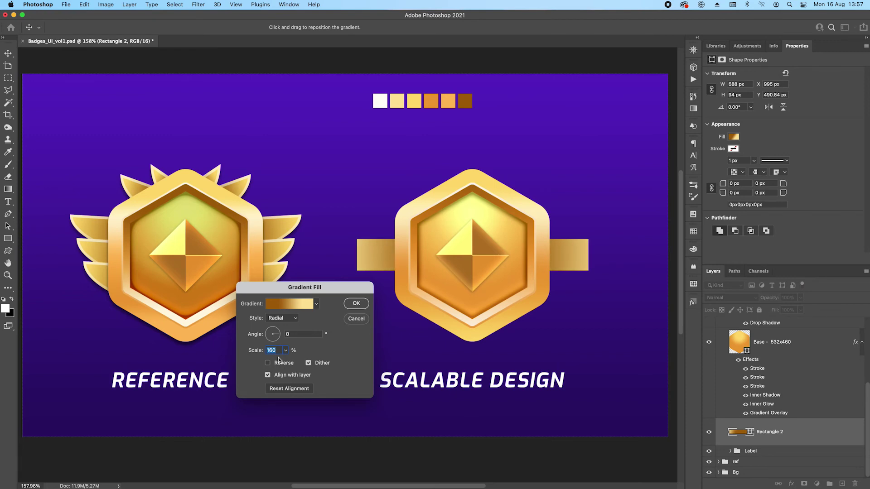
pyautogui.hotkey('shift', 'Up')
pyautogui.hotkey('shift', 'Down')
pyautogui.hotkey('shift', 'Down')
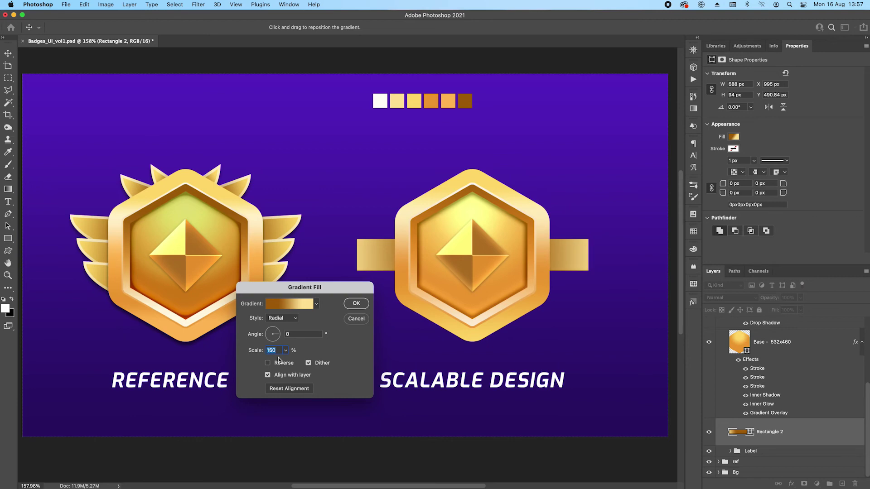
pyautogui.click(352, 305)
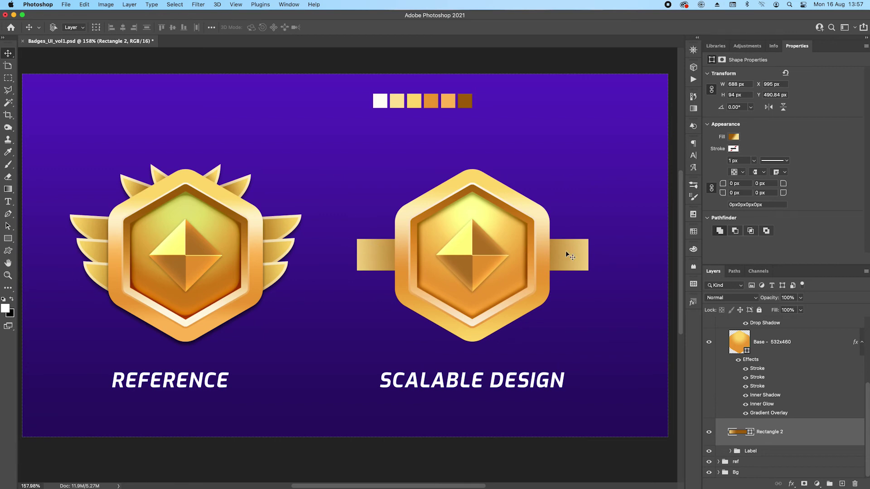
# Move the round-cornered wing shape behind the middle of the badge, at X 993 px and Y 488 px.
pyautogui.click(8, 213)
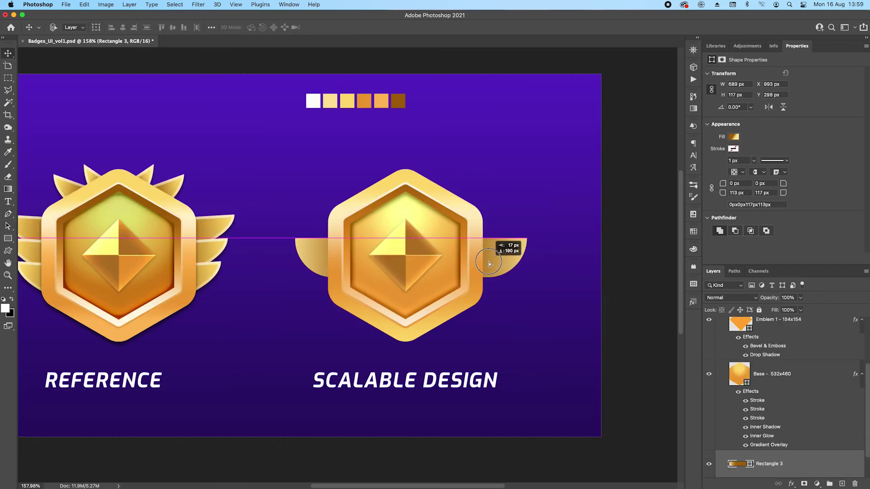
pyautogui.moveTo(487, 262); pyautogui.dragTo(486, 261)
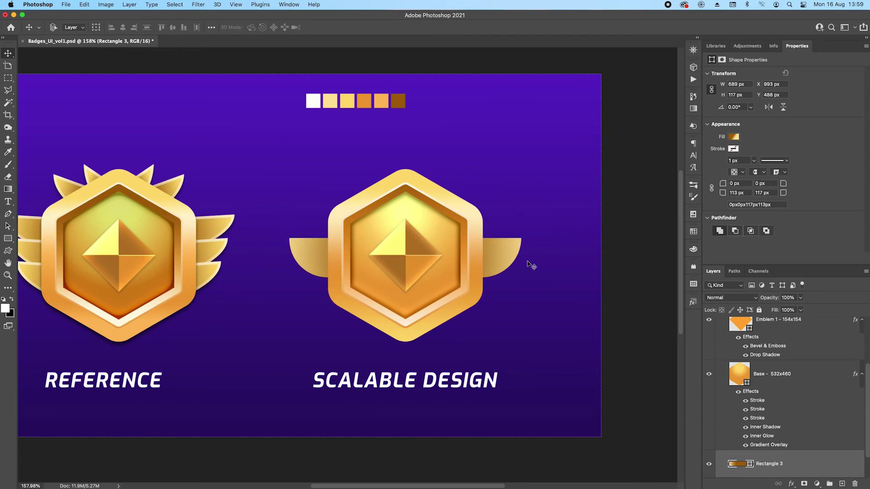
# Add a Stroke layer style to the wing shape, keeping the wings in view beside its settings.
pyautogui.scroll(-2, 796, 455)
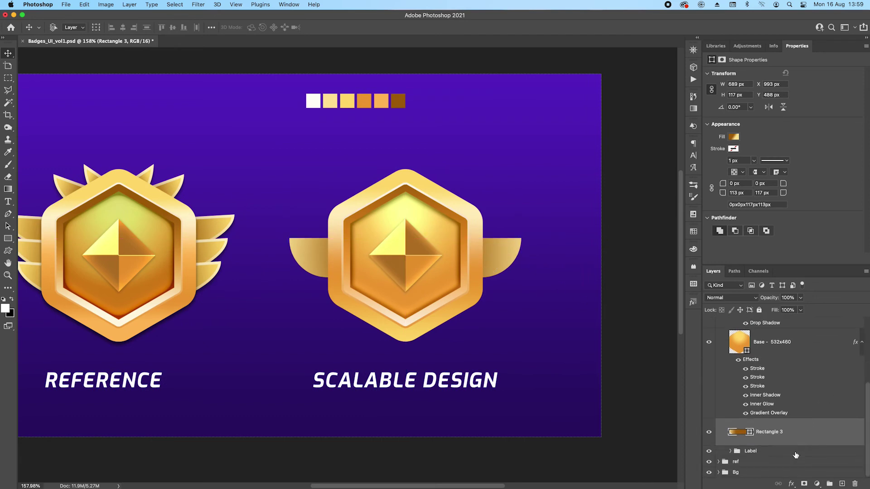
pyautogui.click(791, 484)
pyautogui.click(811, 395)
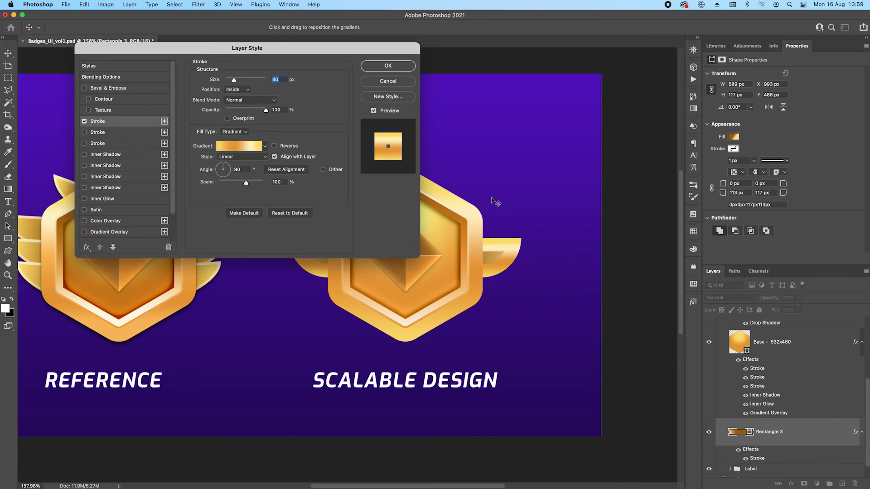
pyautogui.moveTo(216, 51)
pyautogui.mouseDown()
pyautogui.moveTo(553, 139)
pyautogui.moveTo(630, 73)
pyautogui.mouseUp()
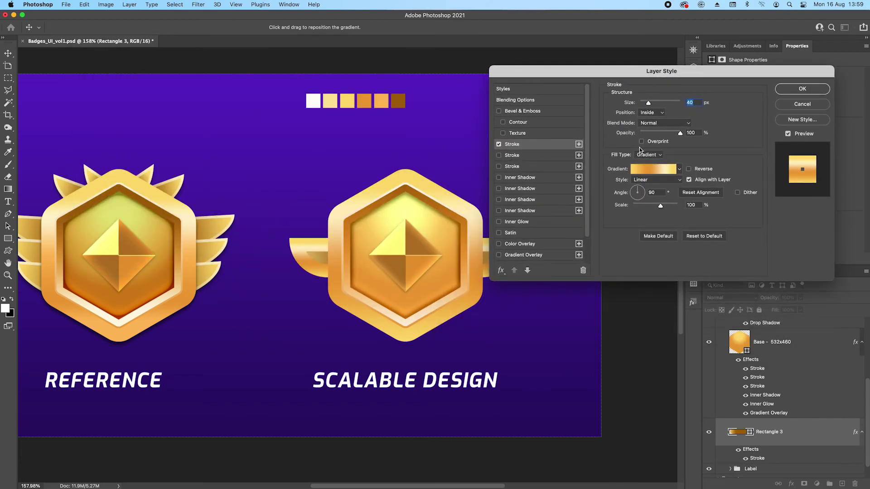
# Edit the stroke's gradient, removing its intermediate colour stops and moving the last remaining one to 100%.
pyautogui.click(662, 173)
pyautogui.moveTo(545, 397); pyautogui.dragTo(554, 439)
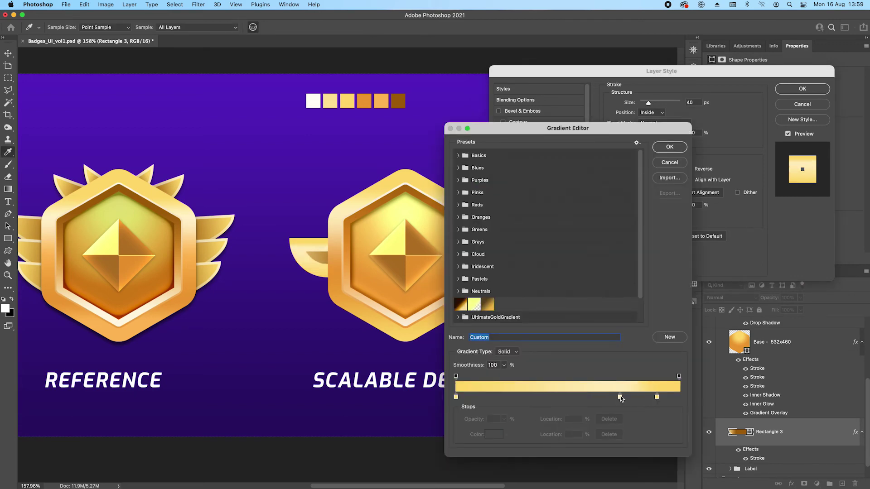
pyautogui.moveTo(620, 397); pyautogui.dragTo(621, 426)
pyautogui.click(666, 398)
pyautogui.moveTo(667, 399); pyautogui.dragTo(685, 398)
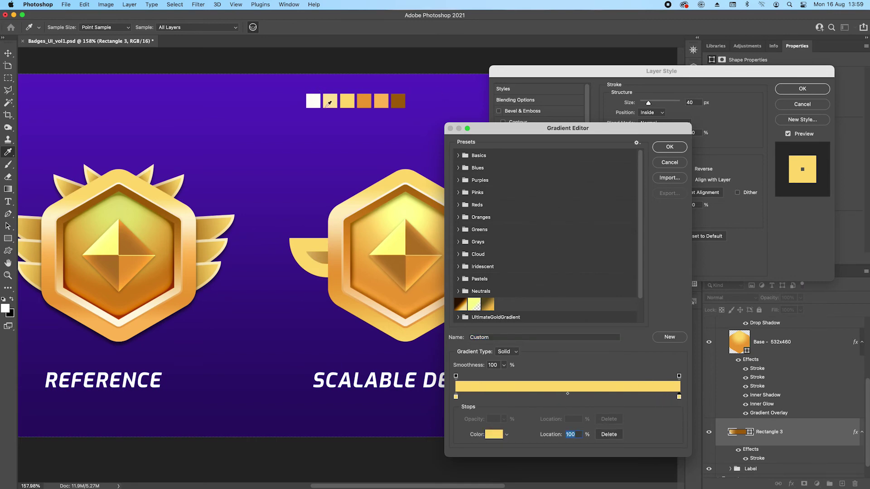
# Set both the end and start colour stops of the stroke gradient to the pale yellow palette colour.
pyautogui.click(327, 103)
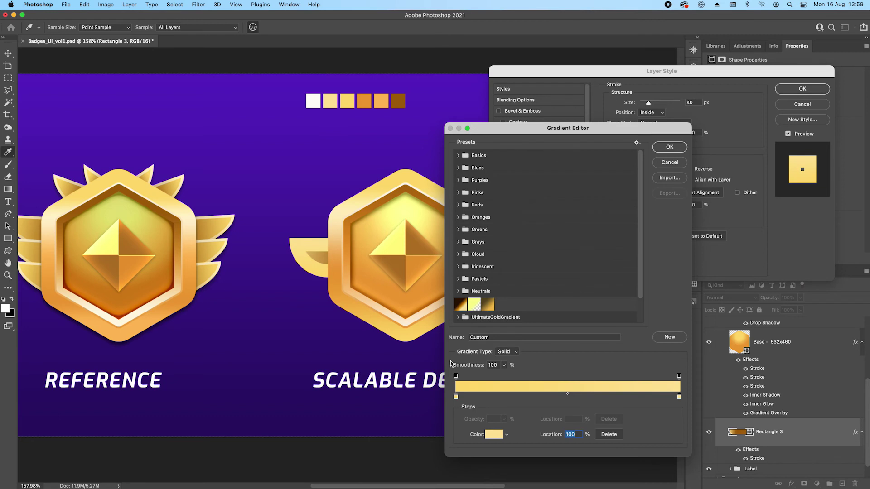
pyautogui.click(456, 397)
pyautogui.click(493, 436)
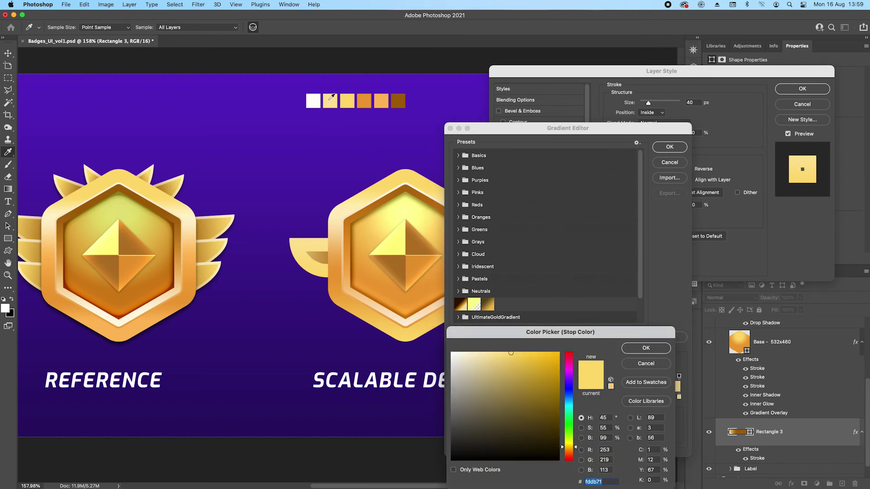
pyautogui.click(654, 350)
# Set the opacity of the gradient's starting stop to 0% and accept the stroke gradient.
pyautogui.click(456, 376)
pyautogui.click(504, 419)
pyautogui.moveTo(499, 430); pyautogui.dragTo(463, 430)
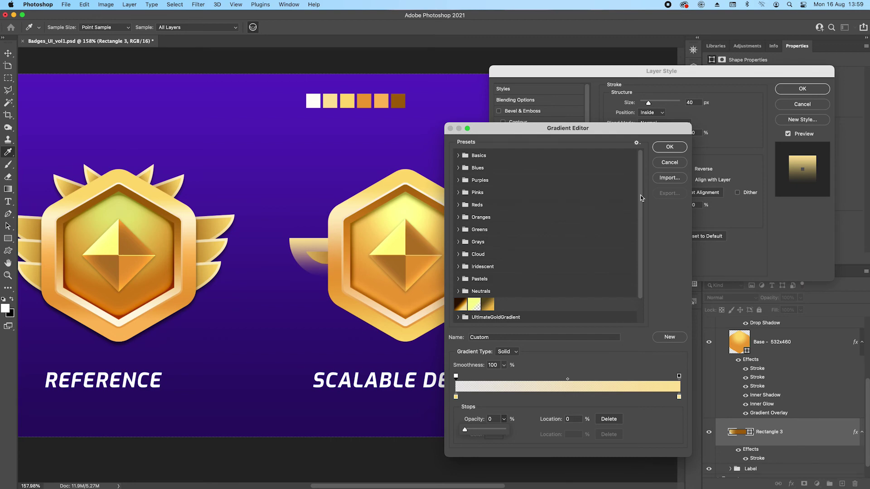
pyautogui.click(667, 147)
# Enable Overprint for the wing's stroke, set its size to 8 px and accept the layer style.
pyautogui.click(642, 142)
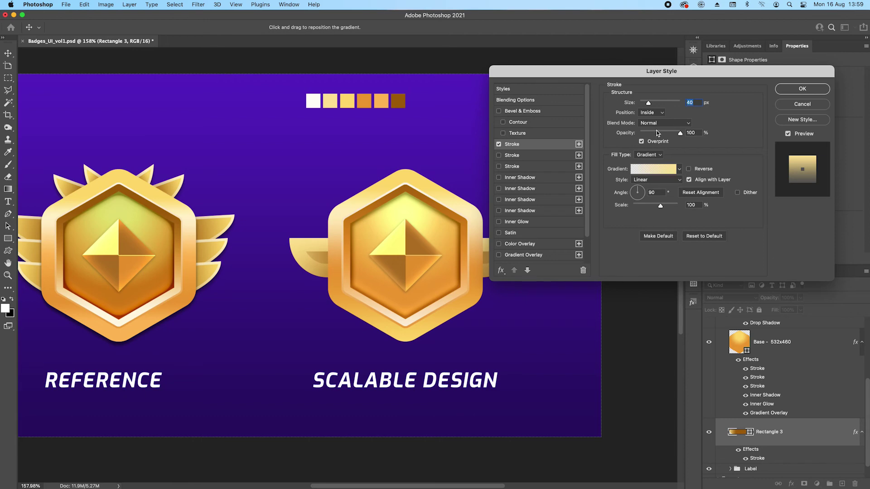
pyautogui.moveTo(649, 102); pyautogui.dragTo(643, 103)
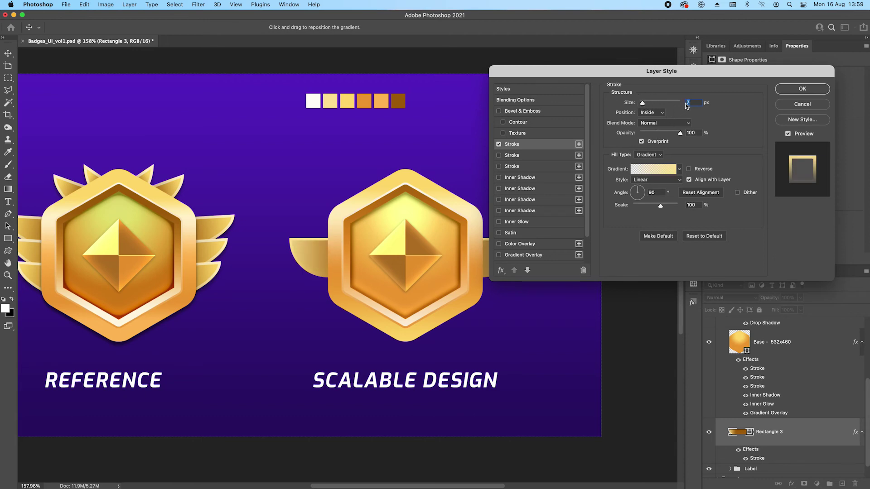
pyautogui.write('8')
pyautogui.click(799, 89)
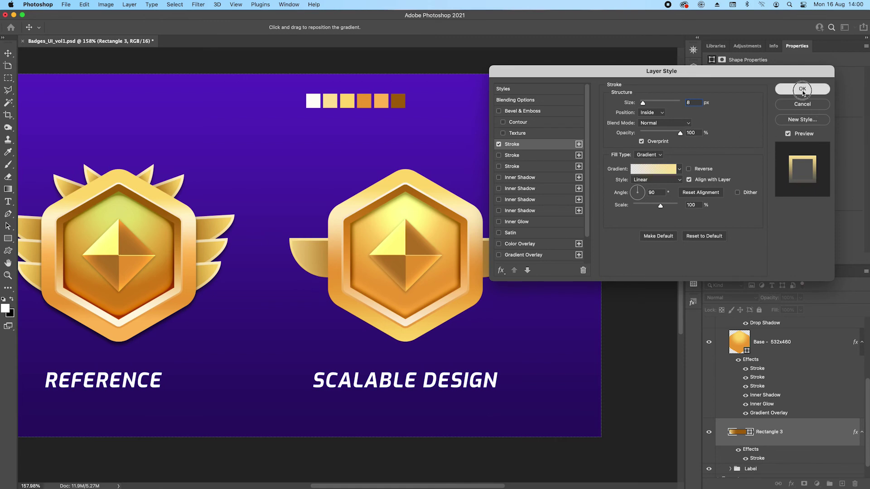
# Add a Drop Shadow effect to the wing shape with its existing settings and accept the layer style.
pyautogui.doubleClick(752, 451)
pyautogui.scroll(-3, 544, 227)
pyautogui.click(499, 258)
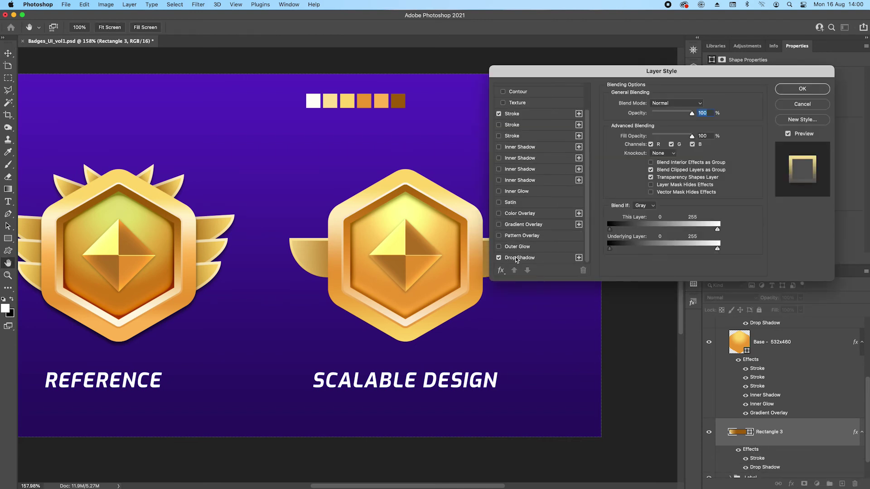
pyautogui.click(518, 258)
pyautogui.click(800, 90)
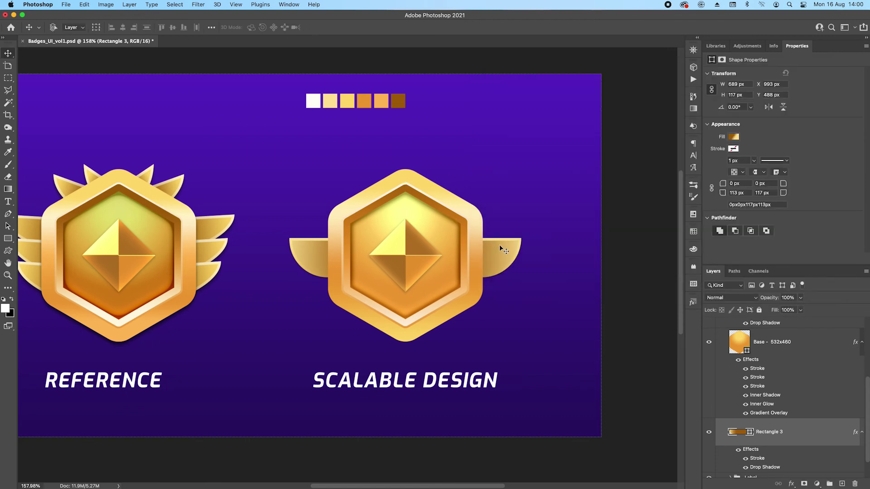
# Move the wing shape above the badge and add anchor points at the middle of its upper and lower edges.
pyautogui.moveTo(501, 256); pyautogui.dragTo(503, 143)
pyautogui.press('p')
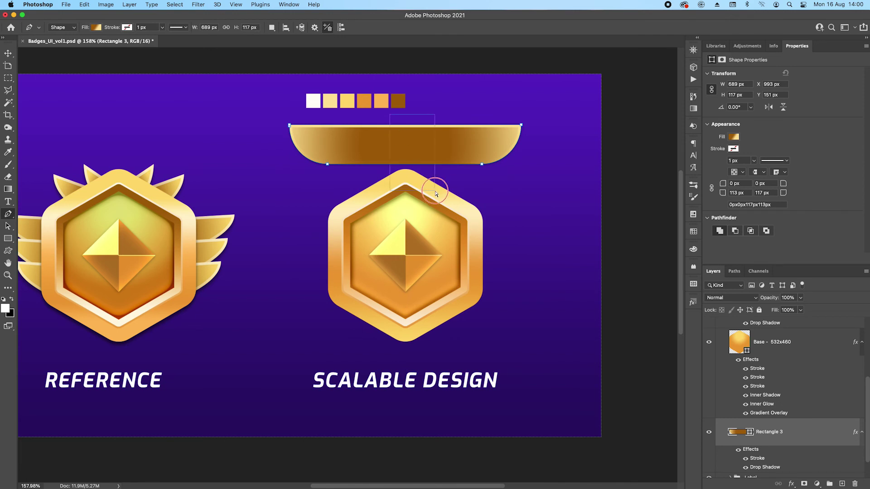
pyautogui.click(404, 125)
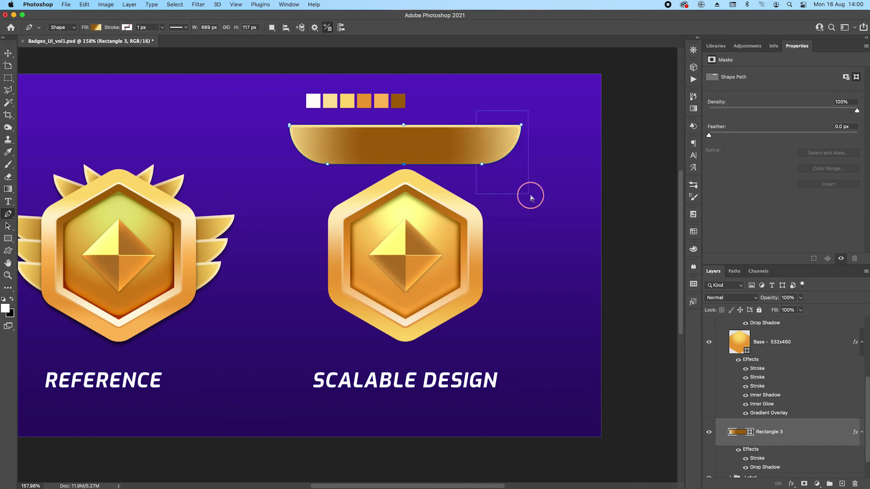
# Raise the anchor points at both ends of the wing shape by 20 px, bending it at the middle.
pyautogui.hotkey('shift', 'Up')
pyautogui.hotkey('shift', 'Up')
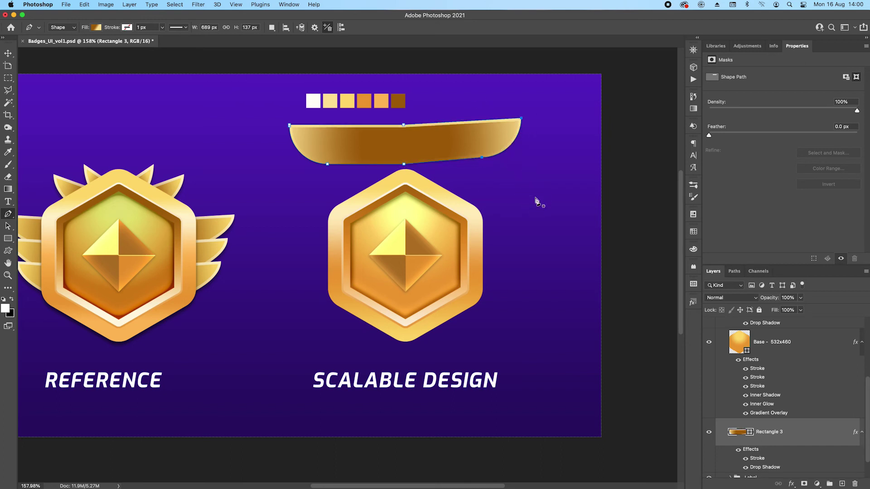
pyautogui.press('Up')
pyautogui.press('Up')
pyautogui.press('Up')
pyautogui.press('Up')
pyautogui.press('Up')
pyautogui.press('Up')
pyautogui.press('Up')
pyautogui.press('Up')
pyautogui.press('Up')
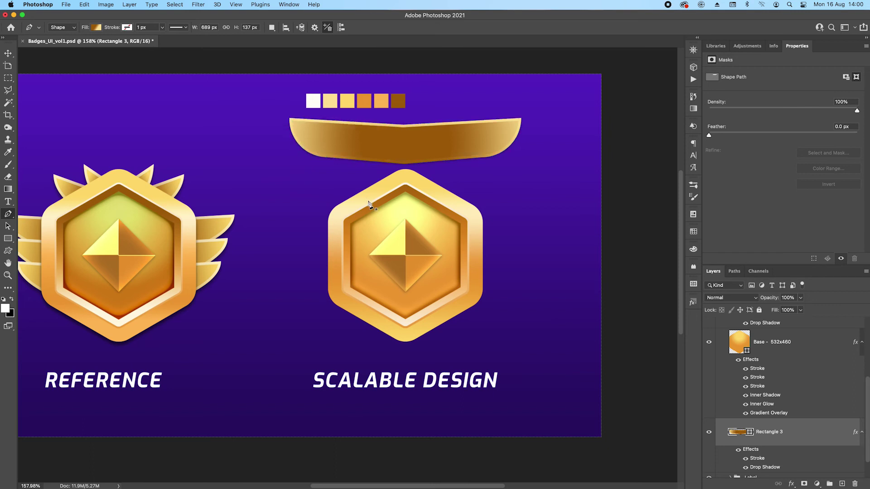
# Move the bent wing shape back behind the badge's middle and duplicate its layer.
pyautogui.press('v')
pyautogui.moveTo(428, 140); pyautogui.dragTo(441, 246)
pyautogui.moveTo(499, 249)
pyautogui.mouseDown()
pyautogui.moveTo(508, 238)
pyautogui.moveTo(502, 226)
pyautogui.moveTo(504, 252)
pyautogui.mouseUp()
pyautogui.scroll(-1, 811, 443)
pyautogui.moveTo(825, 414); pyautogui.dragTo(820, 401)
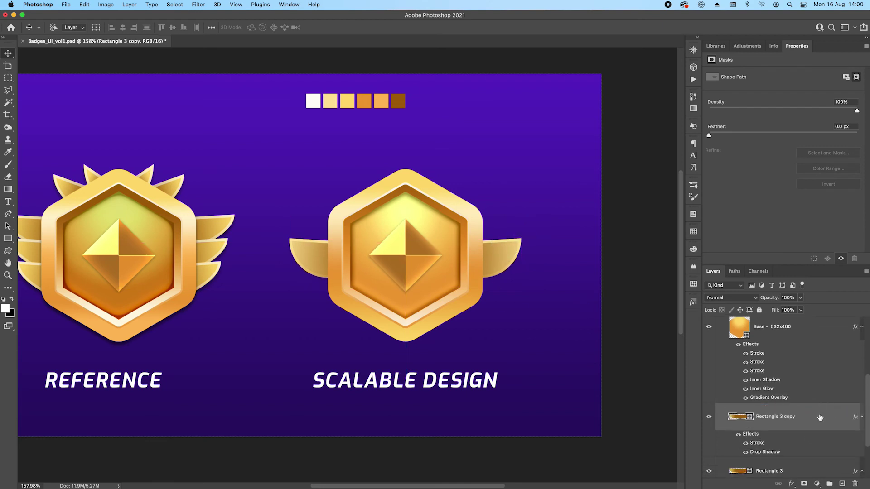
# Move the duplicated wings up to the badge's upper part and shift their right-end anchor points 100 px inward.
pyautogui.moveTo(499, 262); pyautogui.dragTo(498, 198)
pyautogui.press('p')
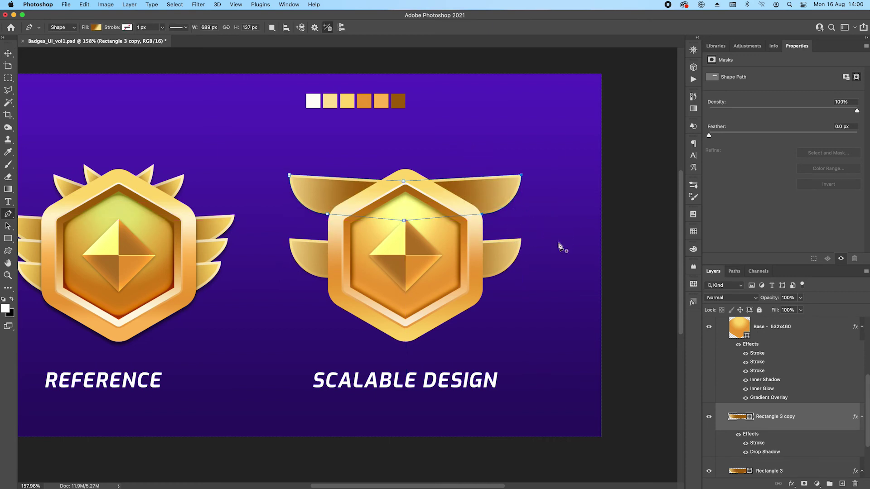
pyautogui.hotkey('shift', 'Left')
pyautogui.hotkey('shift', 'Left')
pyautogui.hotkey('shift', 'Left')
pyautogui.hotkey('shift', 'Left')
pyautogui.hotkey('shift', 'Left')
pyautogui.hotkey('shift', 'Left')
pyautogui.hotkey('shift', 'Left')
pyautogui.hotkey('shift', 'Left')
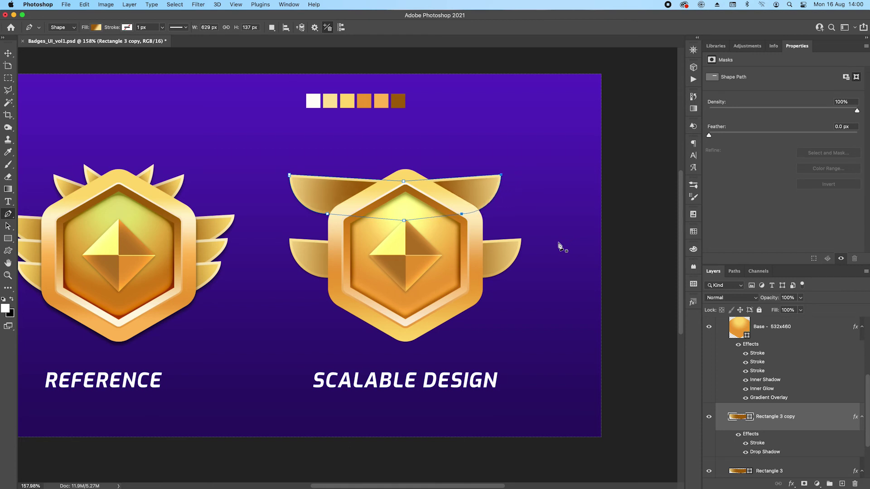
pyautogui.hotkey('shift', 'Left')
pyautogui.hotkey('shift', 'Left')
# Shift the left-end anchor points of the upper wings 100 px inward, making the shape 489 px wide.
pyautogui.moveTo(278, 157); pyautogui.dragTo(354, 240)
pyautogui.hotkey('shift', 'Right')
pyautogui.hotkey('shift', 'Right')
pyautogui.hotkey('shift', 'Right')
pyautogui.hotkey('shift', 'Right')
pyautogui.hotkey('shift', 'Right')
pyautogui.hotkey('shift', 'Right')
pyautogui.hotkey('shift', 'Right')
pyautogui.hotkey('shift', 'Right')
pyautogui.hotkey('shift', 'Right')
pyautogui.hotkey('shift', 'Right')
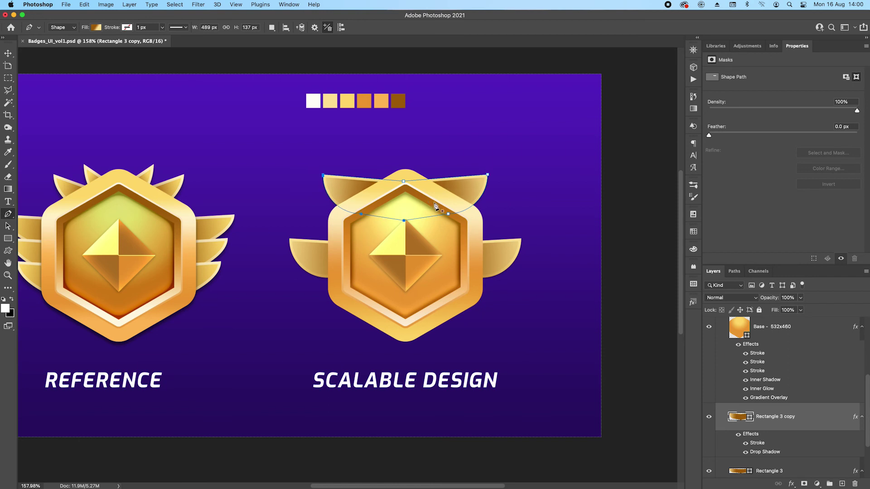
# Scale the upper wings proportionally down to 70% with Free Transform.
pyautogui.press('super+t')
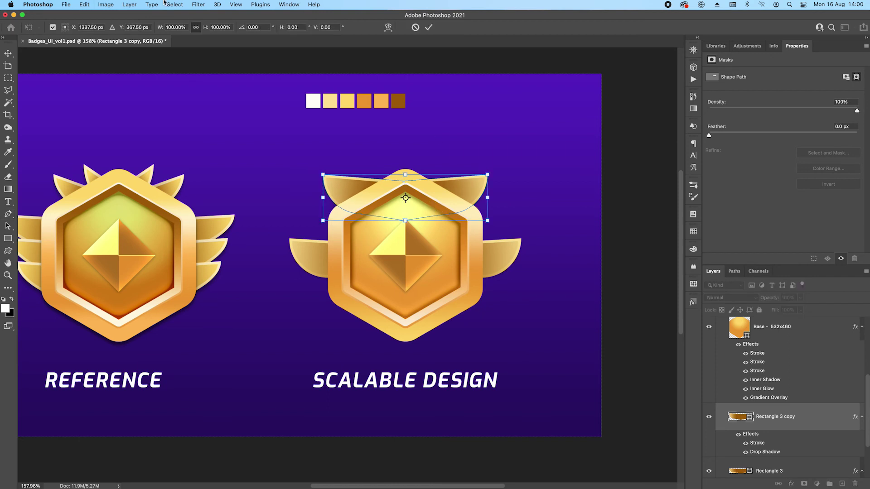
pyautogui.click(182, 27)
pyautogui.hotkey('shift', 'Down')
pyautogui.hotkey('shift', 'Down')
pyautogui.hotkey('shift', 'Down')
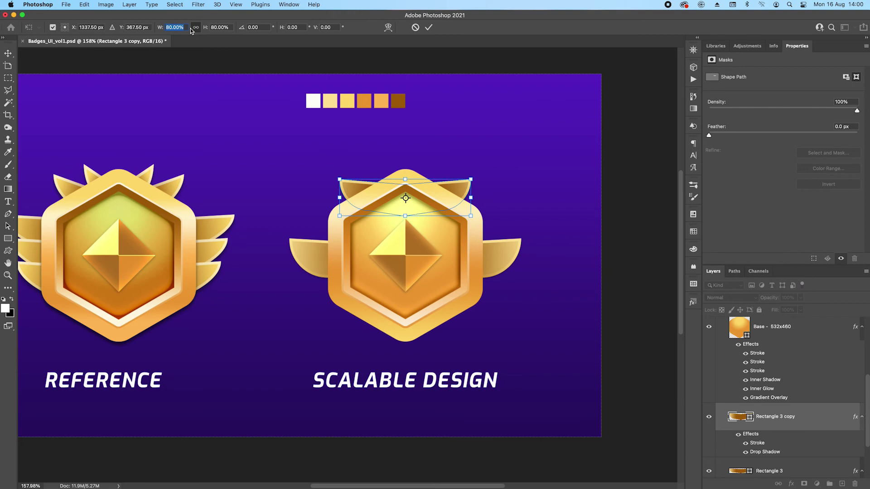
pyautogui.press('Return')
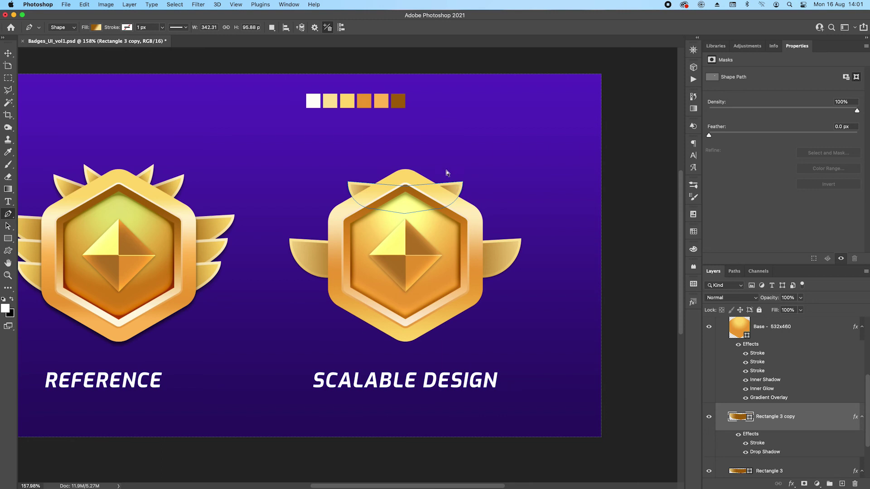
# Narrow the upper wings symmetrically with Free Transform to a width of 284 px.
pyautogui.press('super+t')
pyautogui.moveTo(464, 198); pyautogui.dragTo(454, 198)
pyautogui.press('Return')
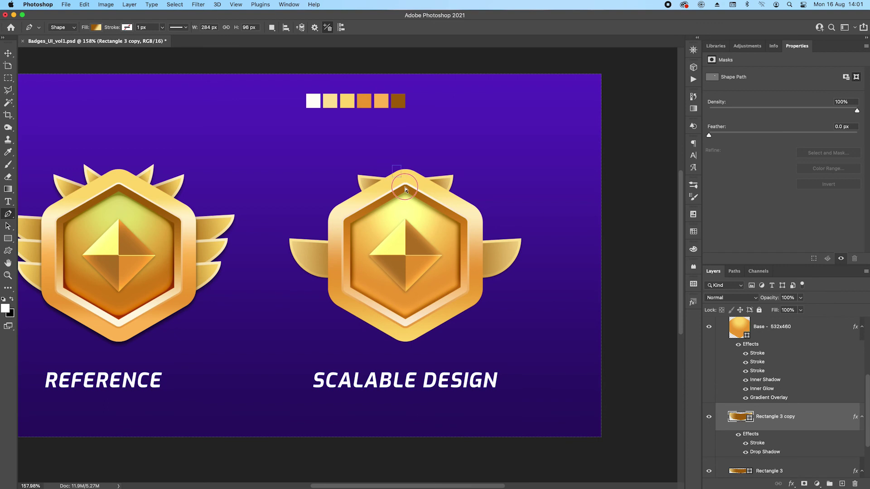
# Lower the middle and lower corner anchor points of the upper wings, making the shape 106 px high.
pyautogui.moveTo(408, 204); pyautogui.dragTo(419, 224)
pyautogui.click(432, 203)
pyautogui.press('Down')
pyautogui.press('Down')
pyautogui.press('Down')
pyautogui.press('Down')
pyautogui.press('Down')
pyautogui.press('Down')
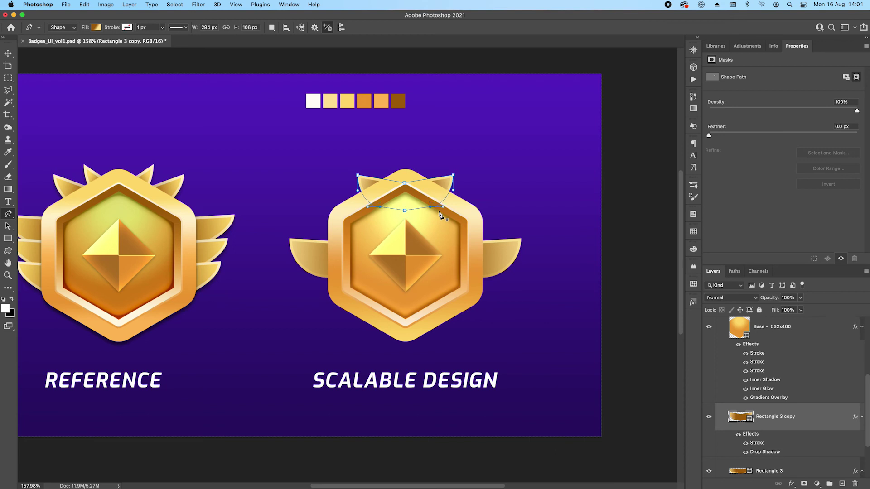
# Finish editing the upper wings' path and move the shape slightly down behind the badge.
pyautogui.press('Return')
pyautogui.press('v')
pyautogui.moveTo(445, 186); pyautogui.dragTo(446, 187)
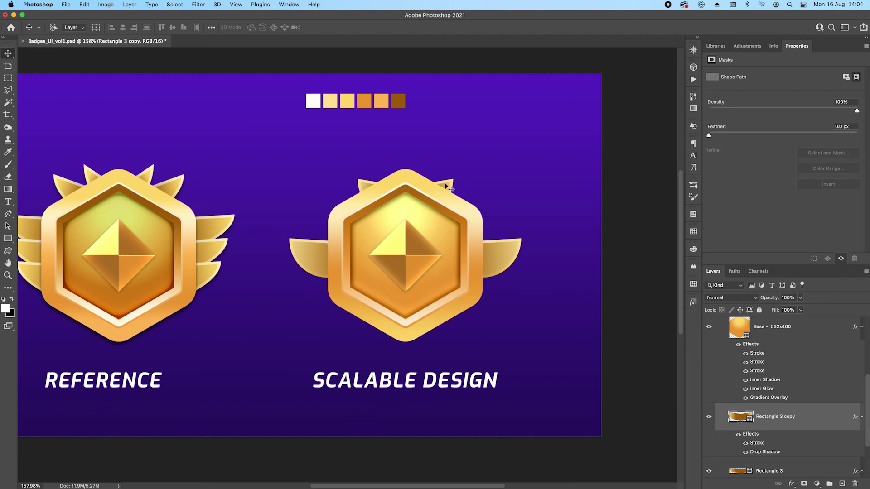
# Collapse and hide the Work group that holds the scalable badge design.
pyautogui.hscroll(-5, 388, 287)
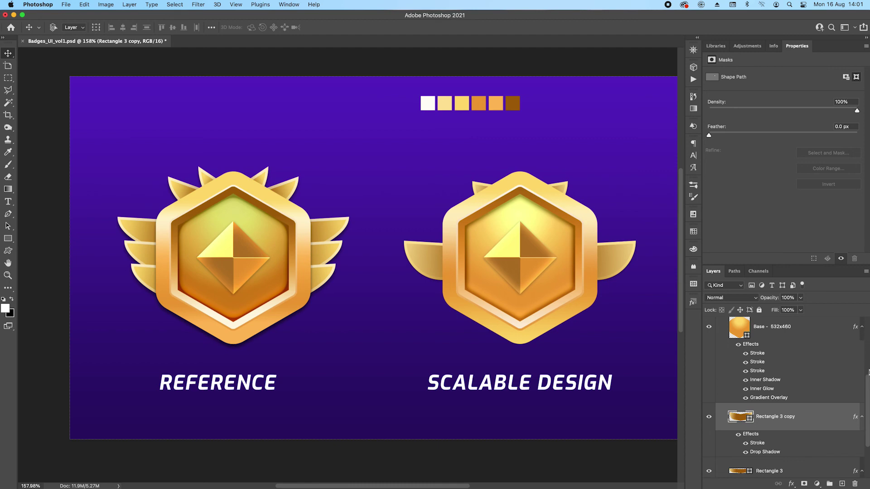
pyautogui.scroll(5, 771, 358)
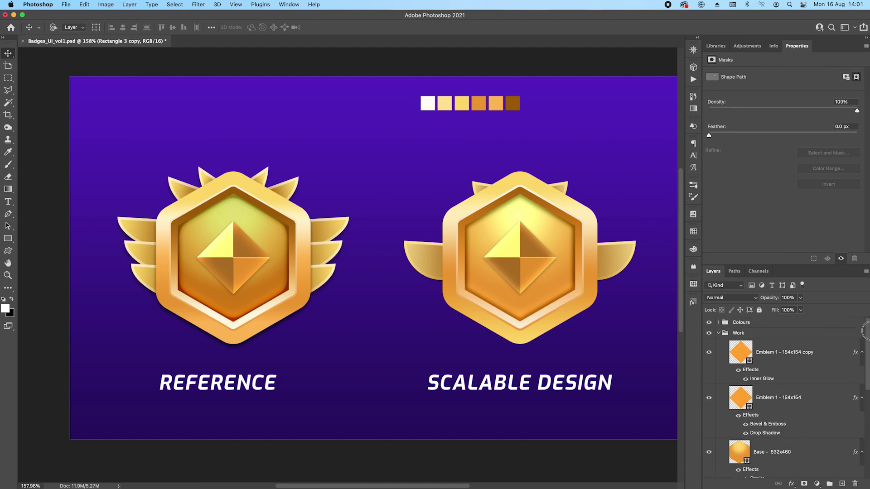
pyautogui.click(718, 333)
pyautogui.click(709, 333)
# Duplicate the reference badge's Work group from the ref group into a new document.
pyautogui.click(256, 225)
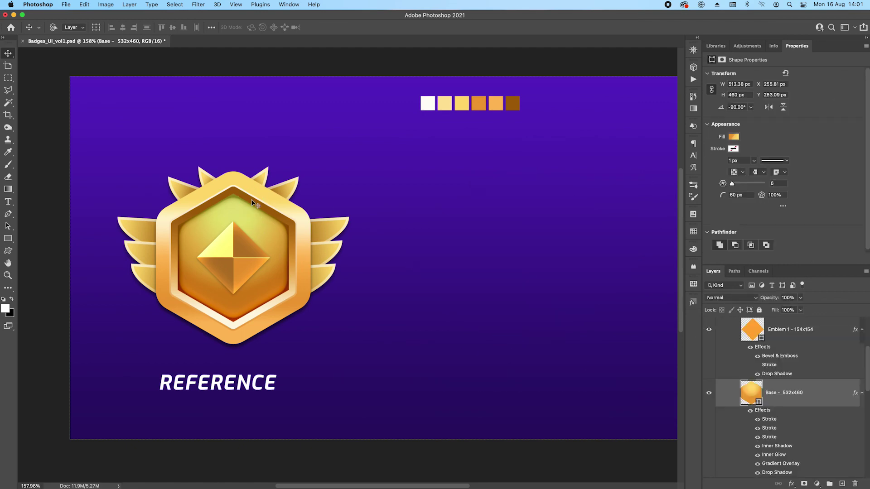
pyautogui.scroll(2, 743, 376)
pyautogui.click(731, 354)
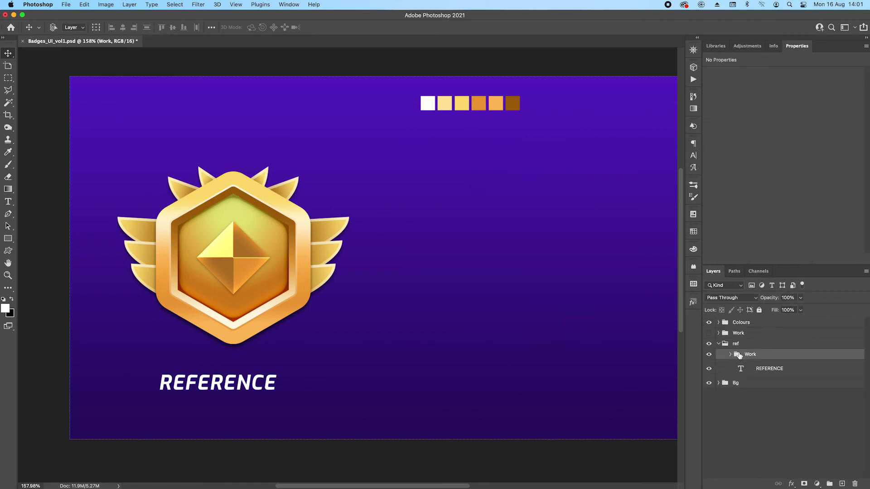
pyautogui.rightClick(765, 356)
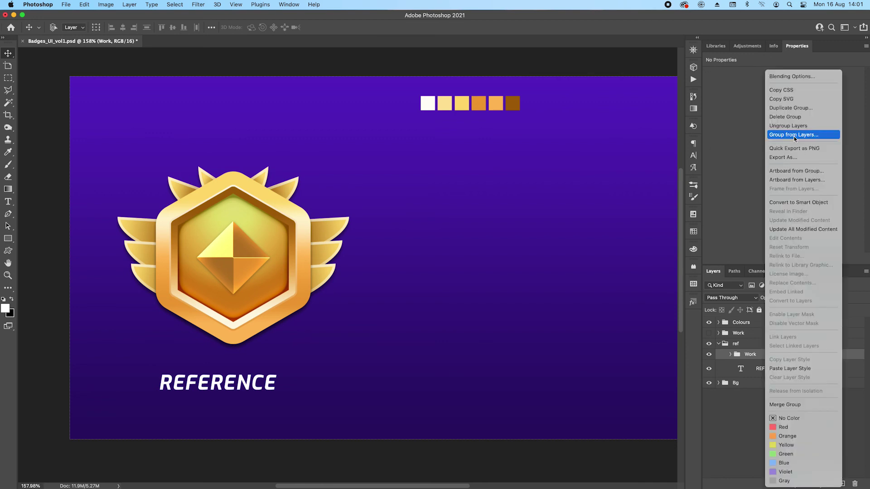
pyautogui.click(797, 108)
pyautogui.click(350, 191)
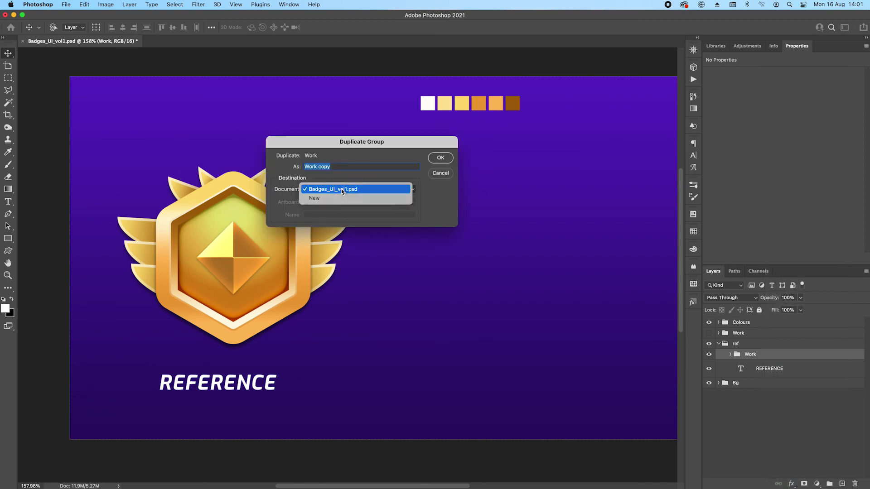
pyautogui.click(318, 200)
pyautogui.click(441, 158)
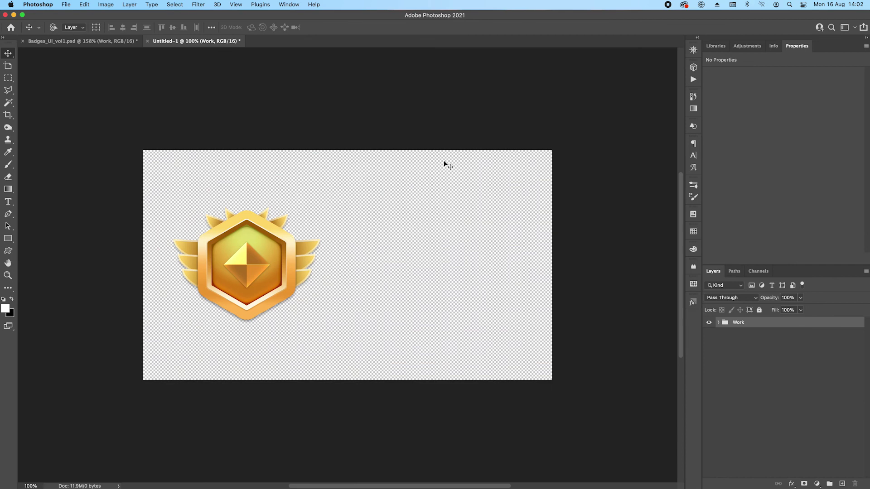
# Load a combined selection of the badge outline from the Base layer and all the wing layers.
pyautogui.click(719, 323)
pyautogui.scroll(-5, 777, 370)
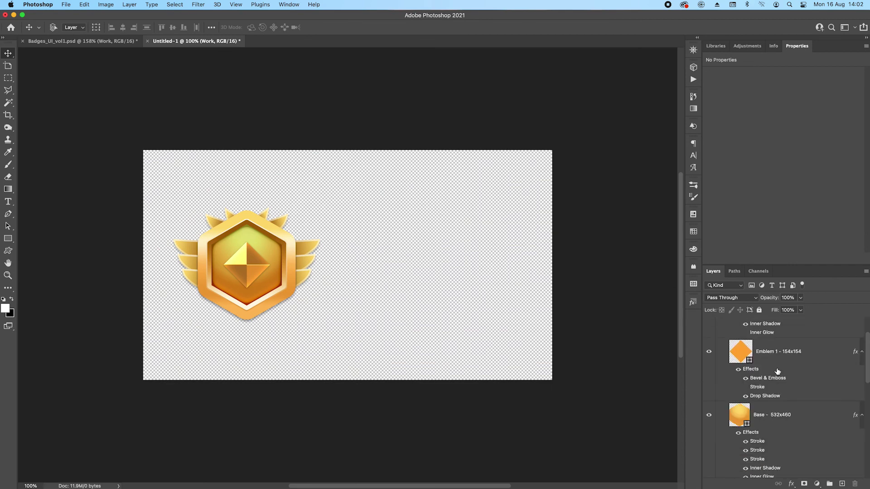
pyautogui.keyDown('super'); pyautogui.click(739, 331); pyautogui.keyUp('super')
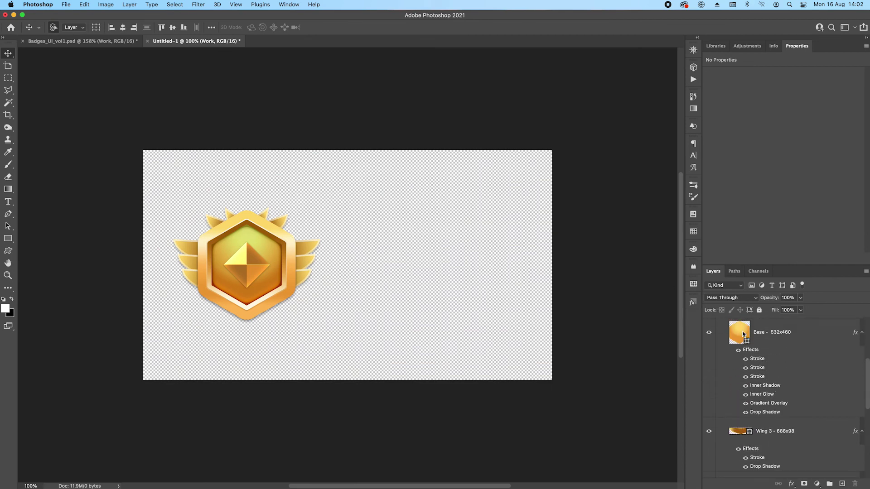
pyautogui.scroll(-3, 742, 434)
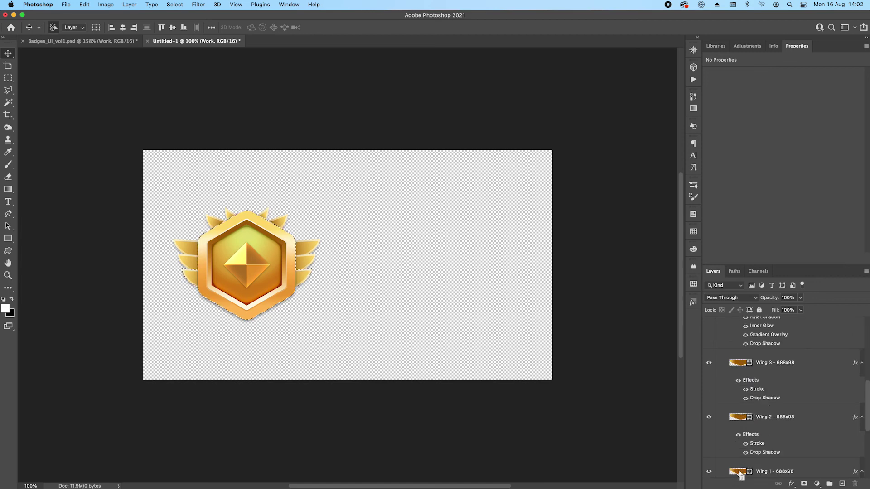
pyautogui.scroll(-2, 763, 453)
pyautogui.keyDown('shift'); pyautogui.keyDown('super'); pyautogui.click(741, 377); pyautogui.keyUp('super'); pyautogui.keyUp('shift')
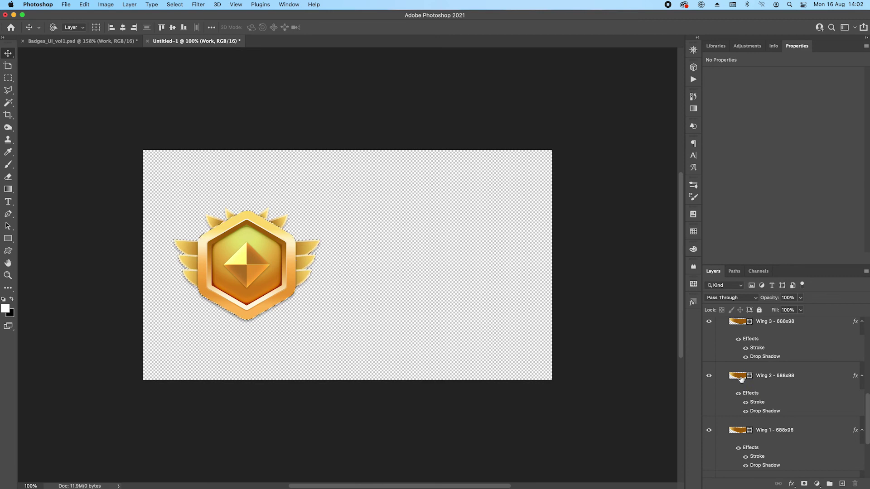
pyautogui.scroll(-2, 740, 408)
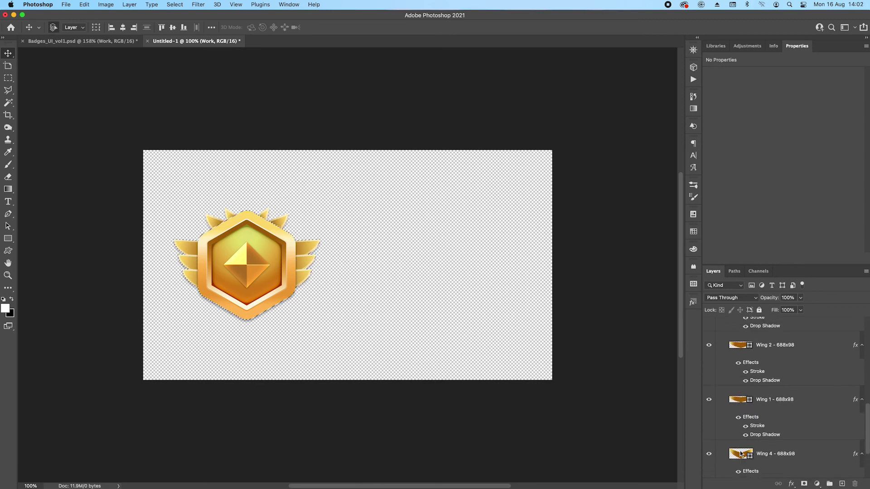
pyautogui.press('super+j')
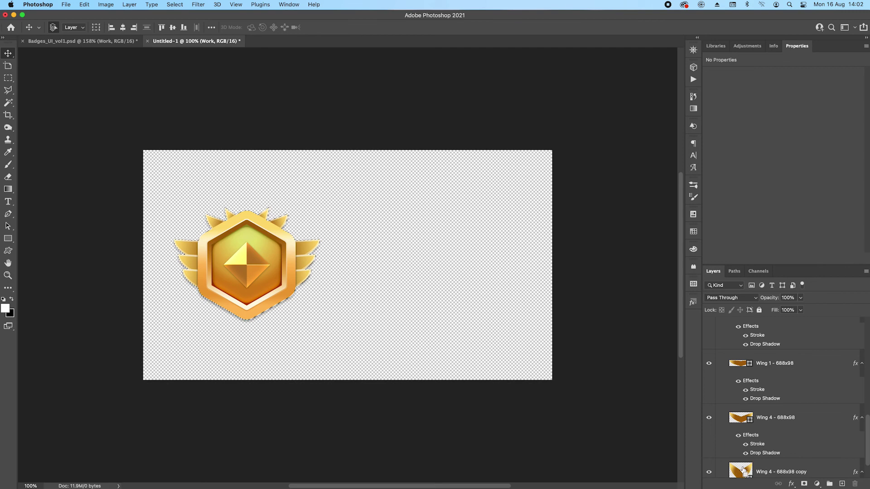
pyautogui.scroll(-2, 772, 431)
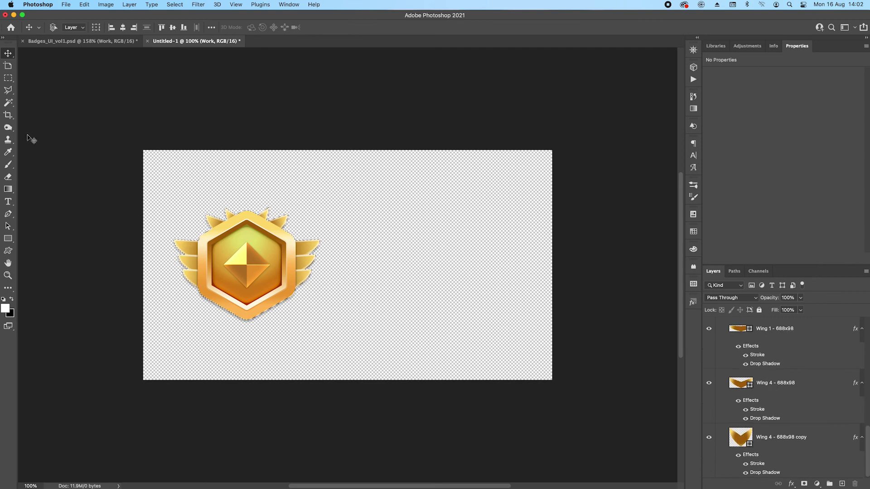
# Crop the canvas to the badge selection and collapse the Work group.
pyautogui.click(8, 116)
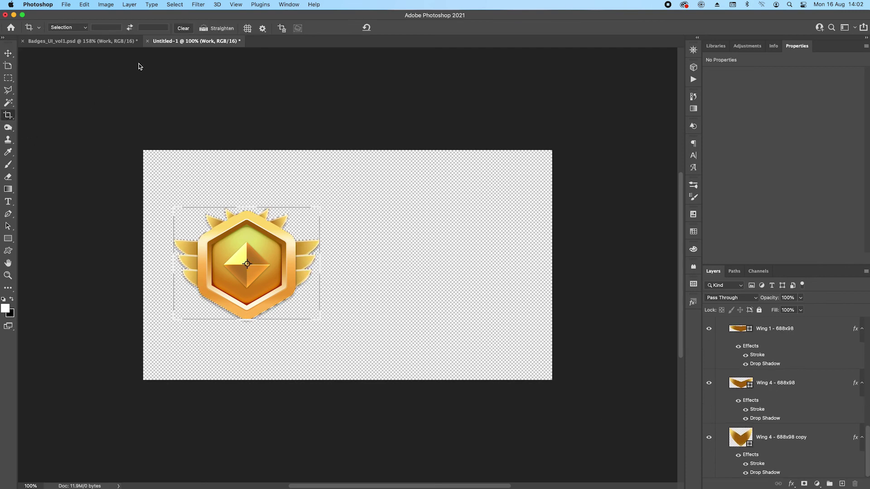
pyautogui.press('Return')
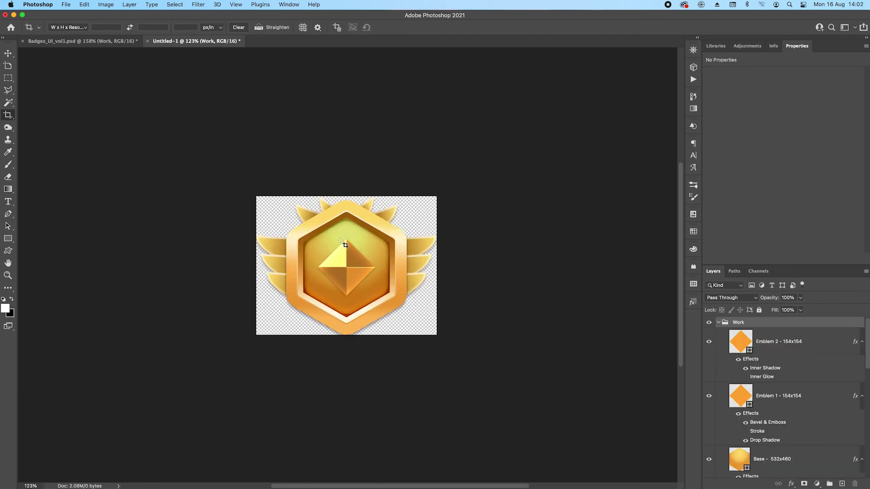
pyautogui.scroll(3, 348, 243)
pyautogui.click(719, 323)
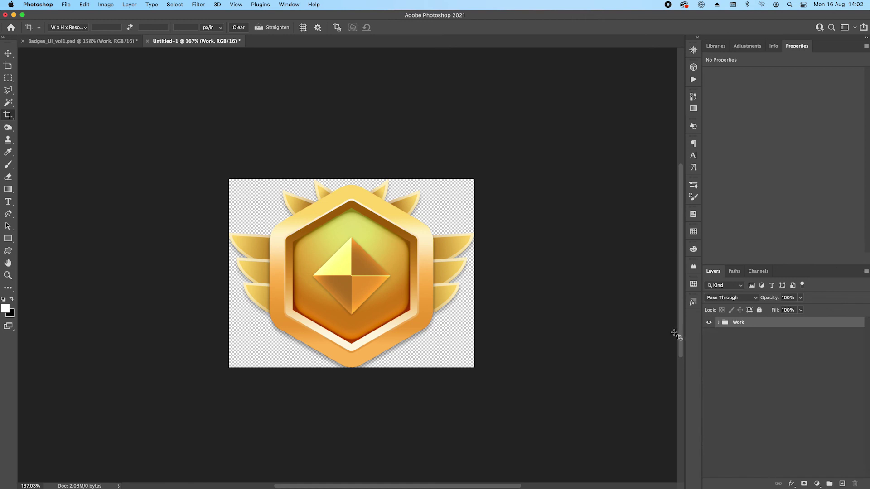
# Duplicate the Work group below the original, hide the copy and select the original Work group.
pyautogui.moveTo(753, 327); pyautogui.dragTo(763, 339)
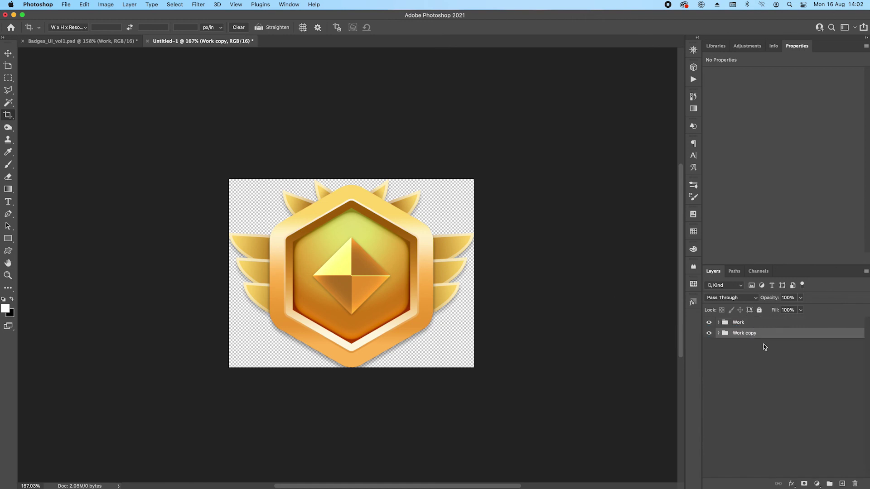
pyautogui.click(710, 335)
pyautogui.hotkey('alt', ']')
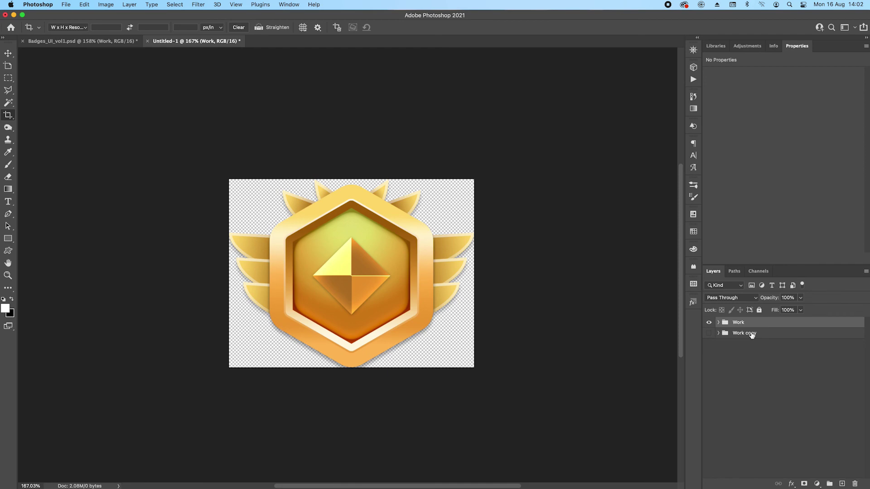
# Scale the Work group proportionally to 50% with Free Transform.
pyautogui.press('super+t')
pyautogui.click(177, 26)
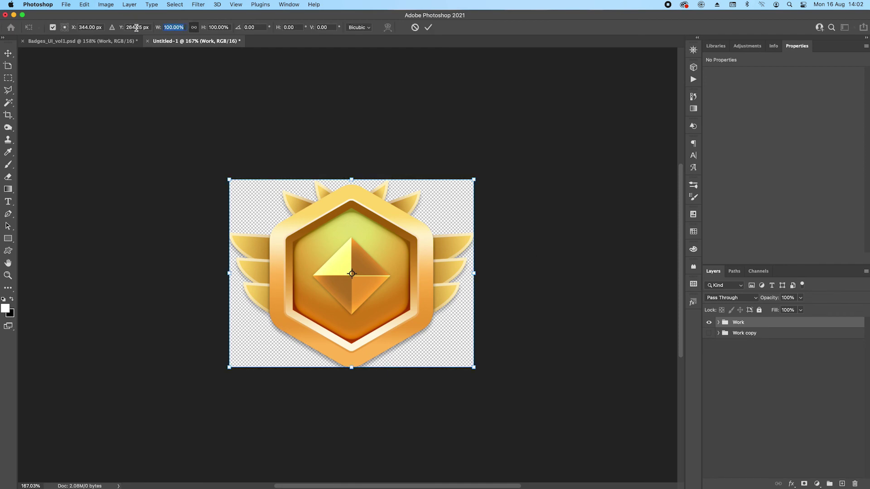
pyautogui.write('50')
pyautogui.press('Return')
pyautogui.press('Return')
pyautogui.press('c')
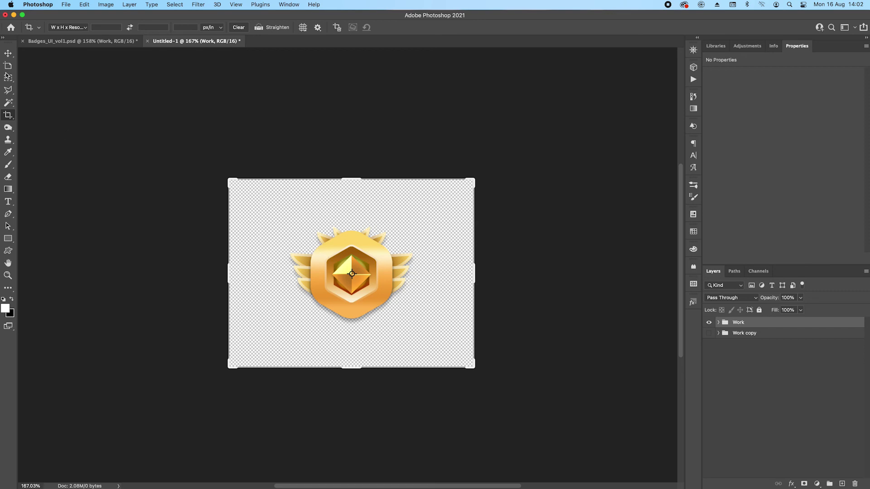
pyautogui.press('v')
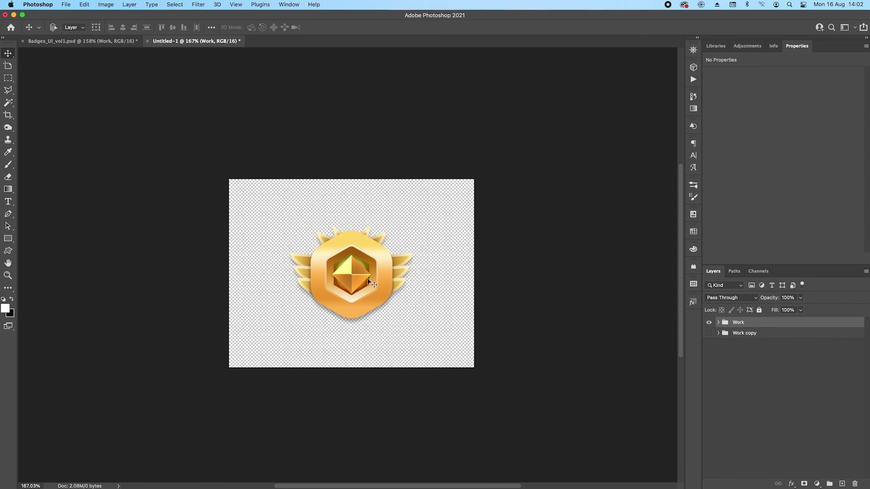
# Try scaling the Base layer's effects to 50%, and undo the changes back to the full-size badge.
pyautogui.click(718, 322)
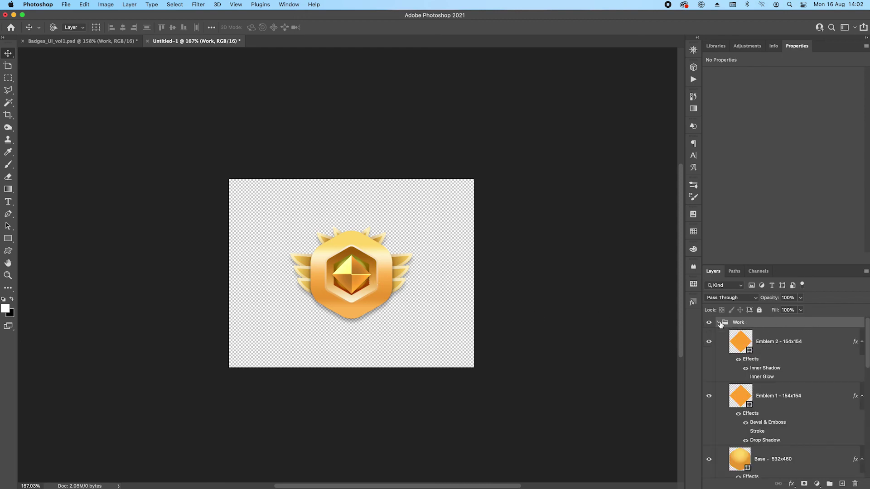
pyautogui.scroll(-4, 806, 359)
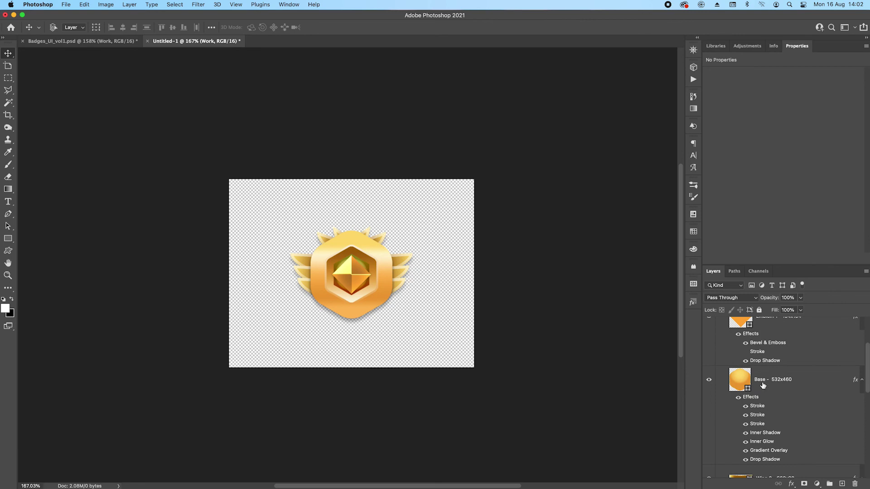
pyautogui.rightClick(857, 382)
pyautogui.click(831, 481)
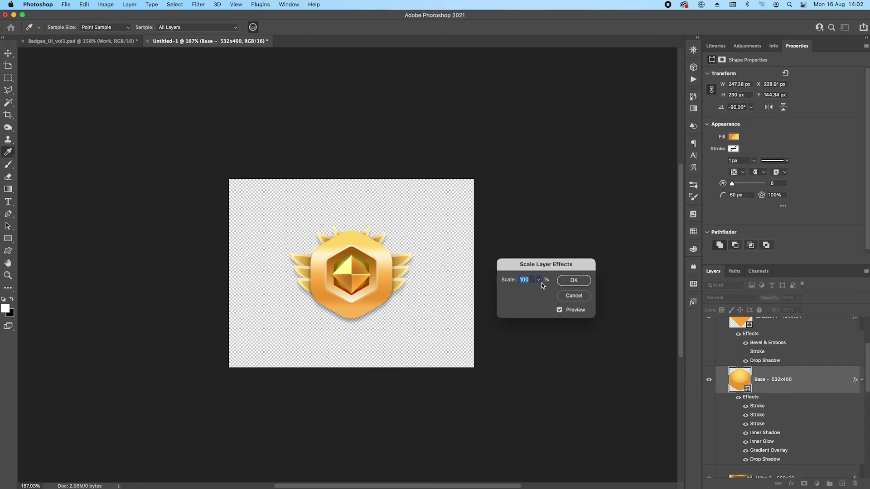
pyautogui.write('50')
pyautogui.press('Return')
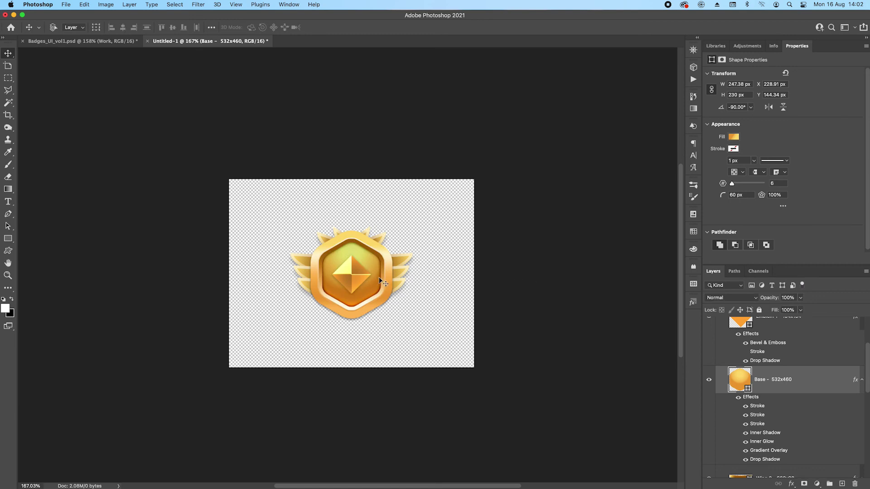
pyautogui.press('super+z')
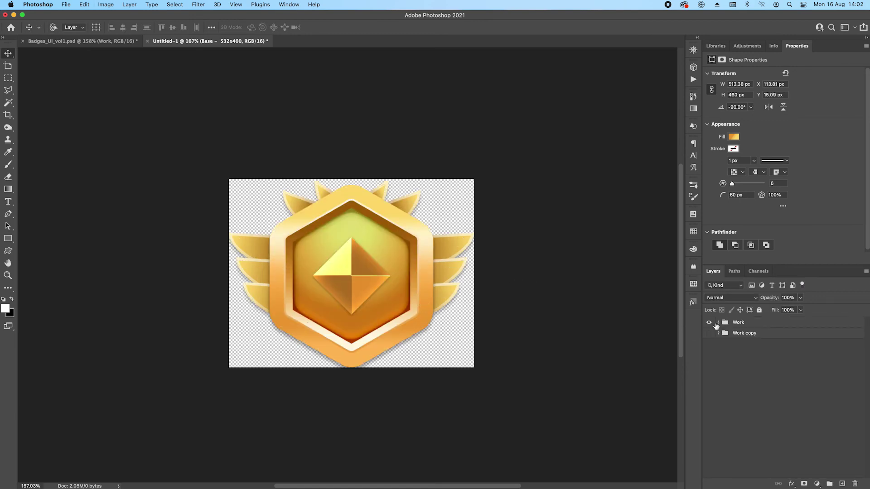
# Hide the Work group and show and select the Work copy group instead.
pyautogui.click(709, 322)
pyautogui.click(710, 333)
pyautogui.click(788, 335)
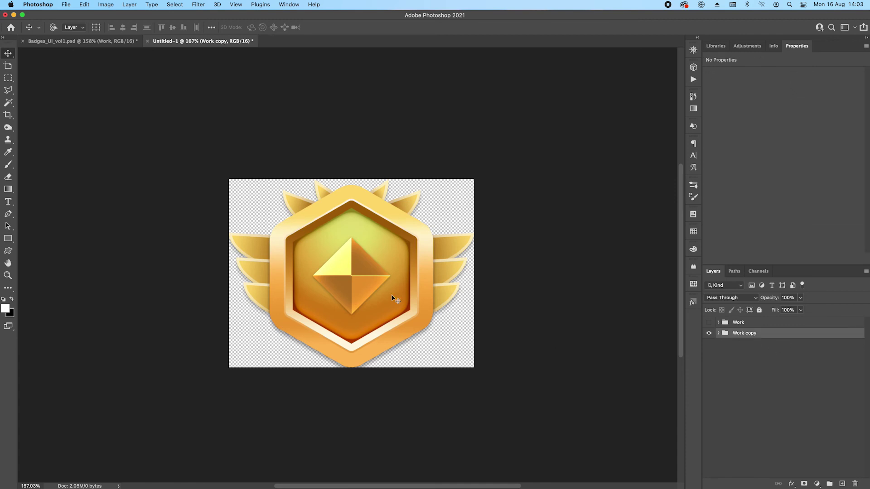
# Open the image size settings and link the width and height so the proportions are kept.
pyautogui.click(105, 5)
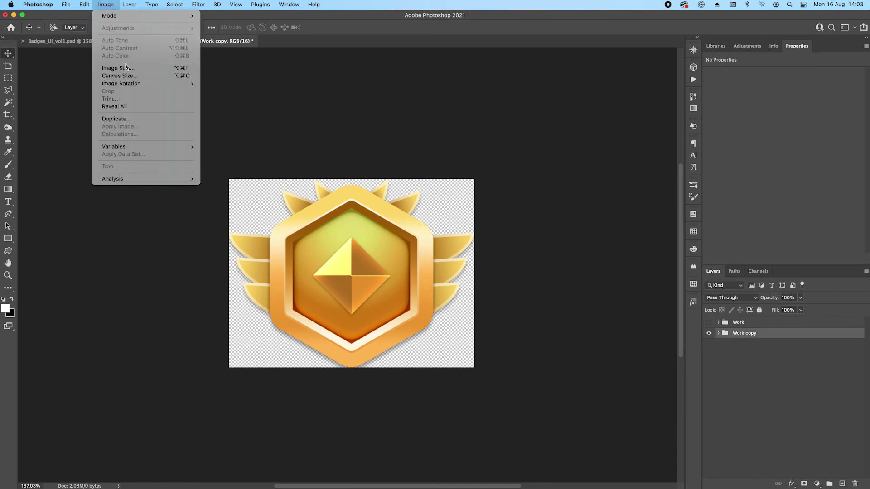
pyautogui.click(107, 5)
pyautogui.click(106, 5)
pyautogui.click(118, 68)
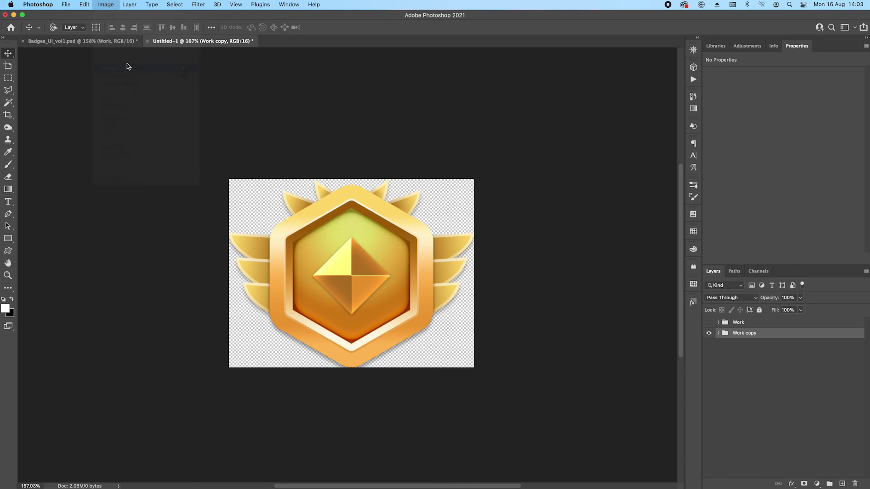
pyautogui.click(383, 136)
pyautogui.doubleClick(383, 136)
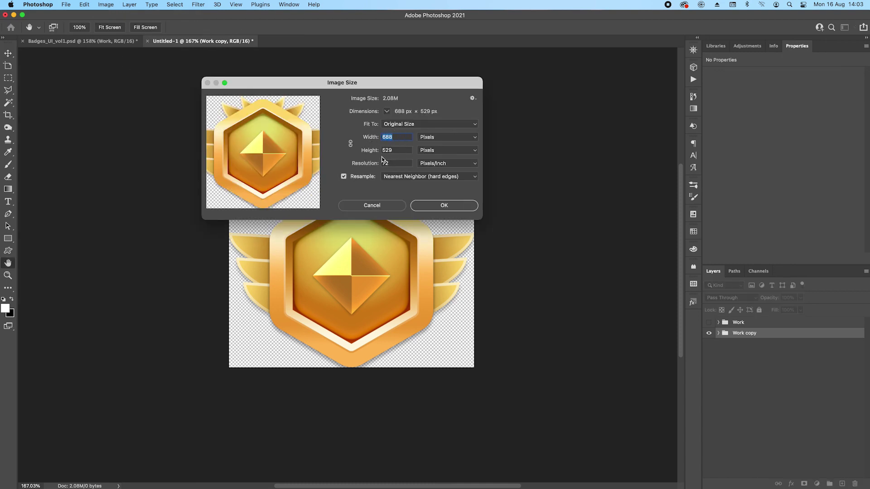
pyautogui.click(397, 137)
pyautogui.write('/2')
pyautogui.press('Tab')
pyautogui.click(351, 143)
# Resize the image to half its width by entering 688/2 pixels, with Scale Styles enabled.
pyautogui.click(474, 98)
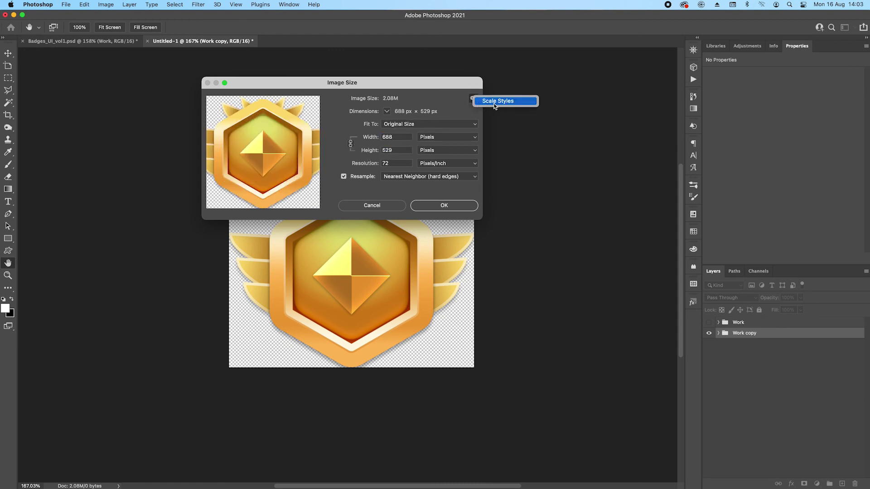
pyautogui.click(487, 104)
pyautogui.click(472, 98)
pyautogui.click(481, 103)
pyautogui.doubleClick(397, 137)
pyautogui.write('688/2')
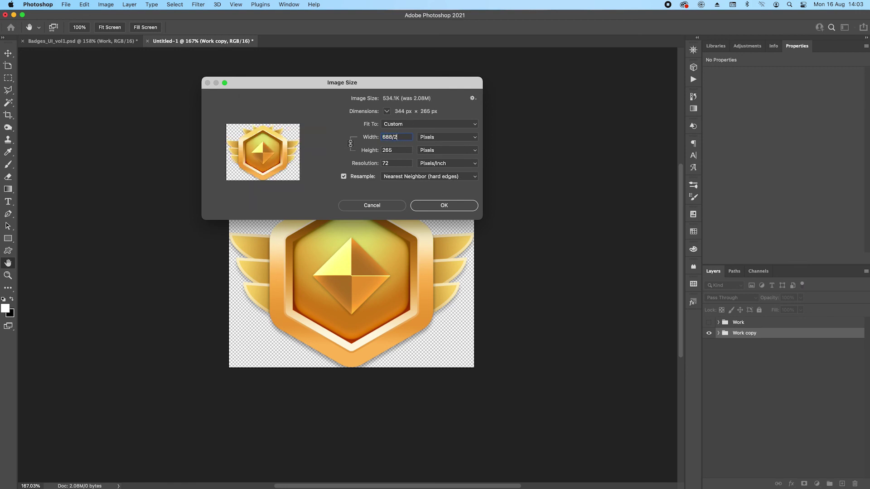
pyautogui.press('Return')
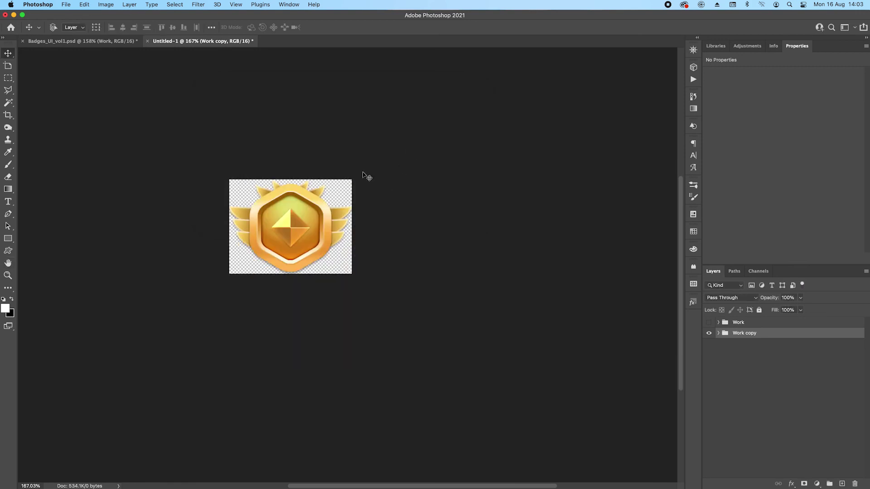